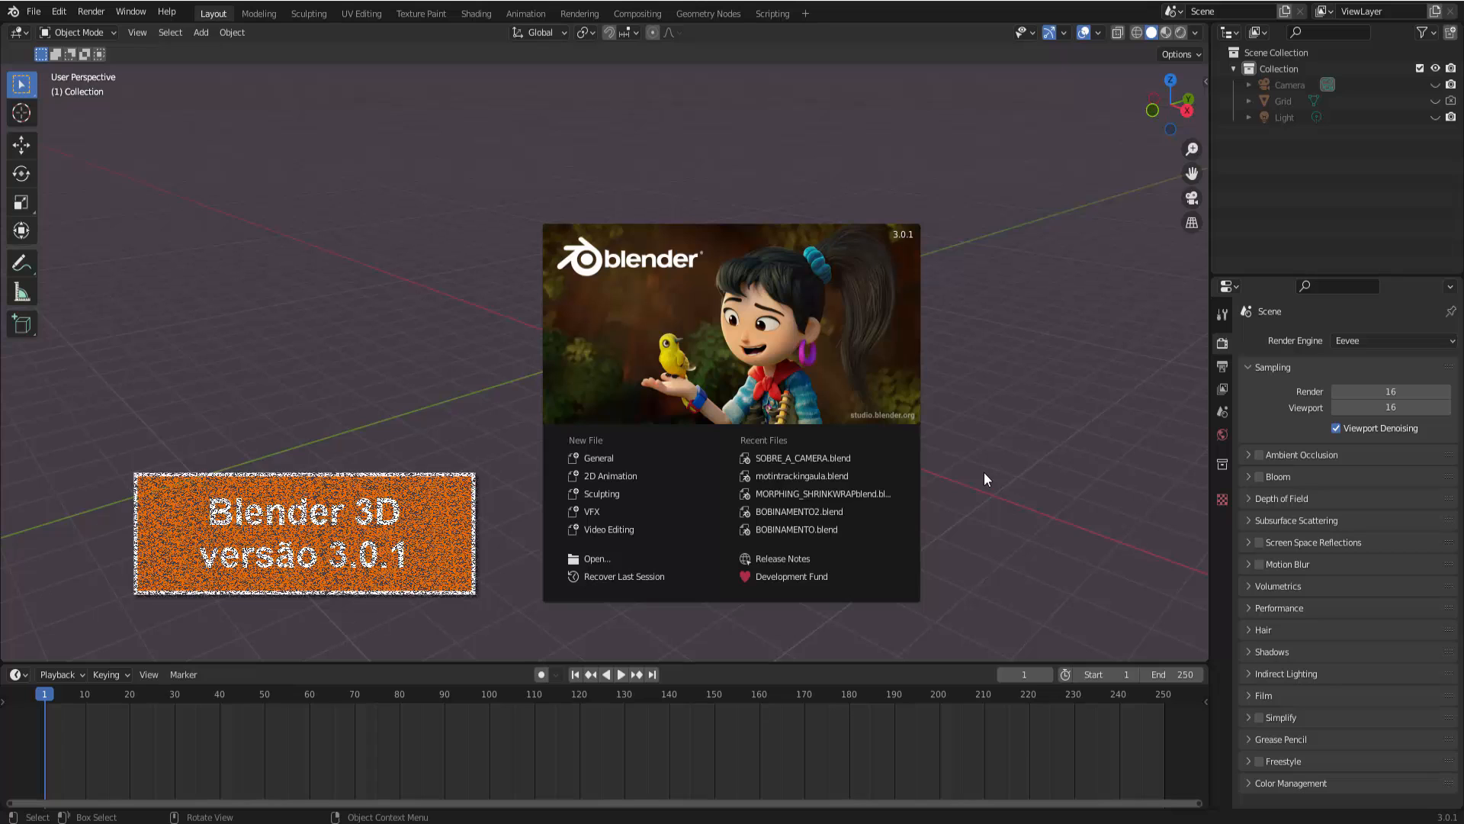
- Add a plane mesh at the world origin and set its X rotation to 90°
{"action": "left_click", "coordinate": [984, 479]}
{"action": "left_click", "coordinate": [203, 32]}
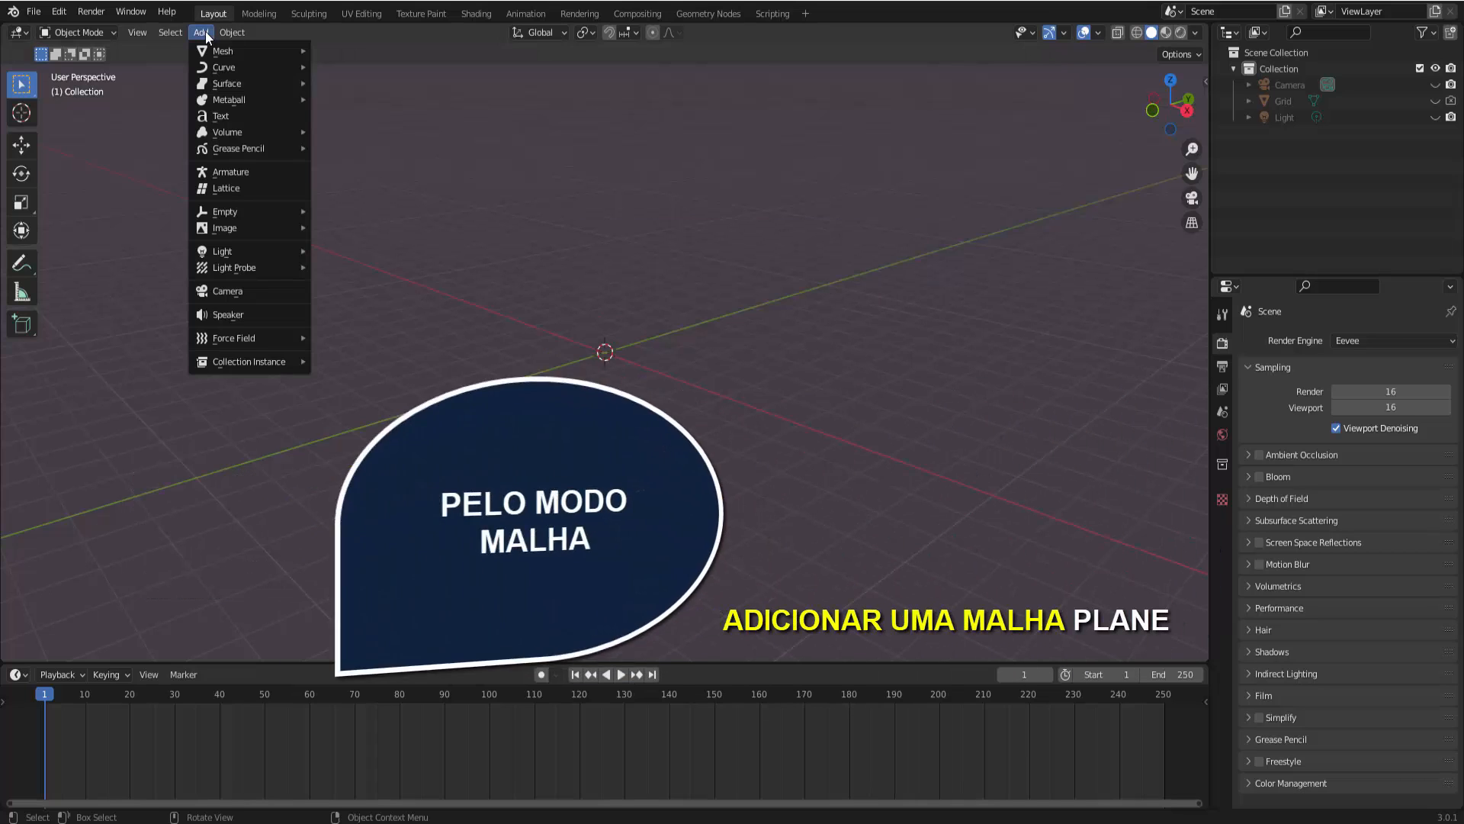
{"action": "mouse_move", "coordinate": [286, 53]}
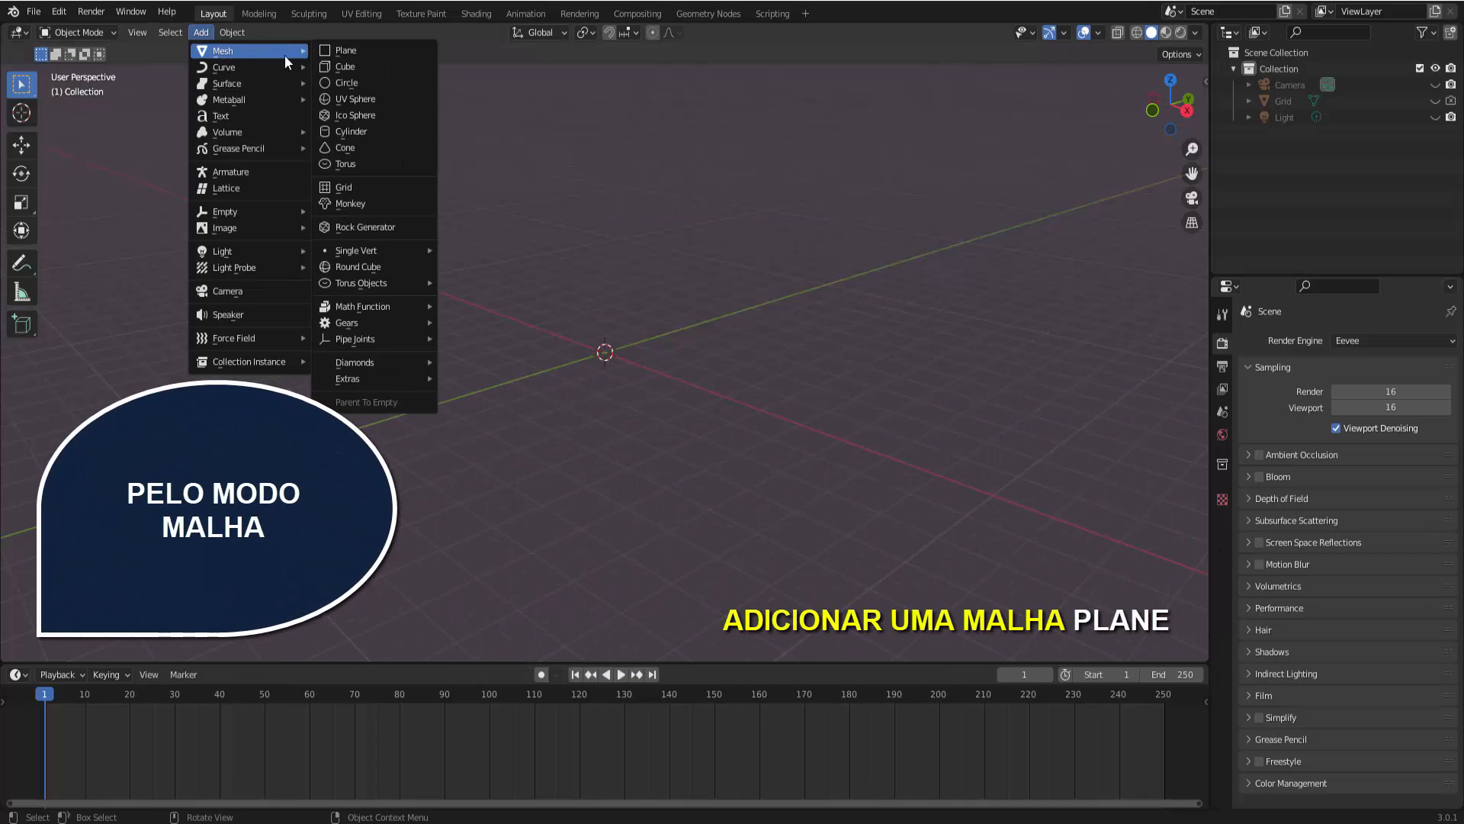
{"action": "left_click", "coordinate": [354, 52]}
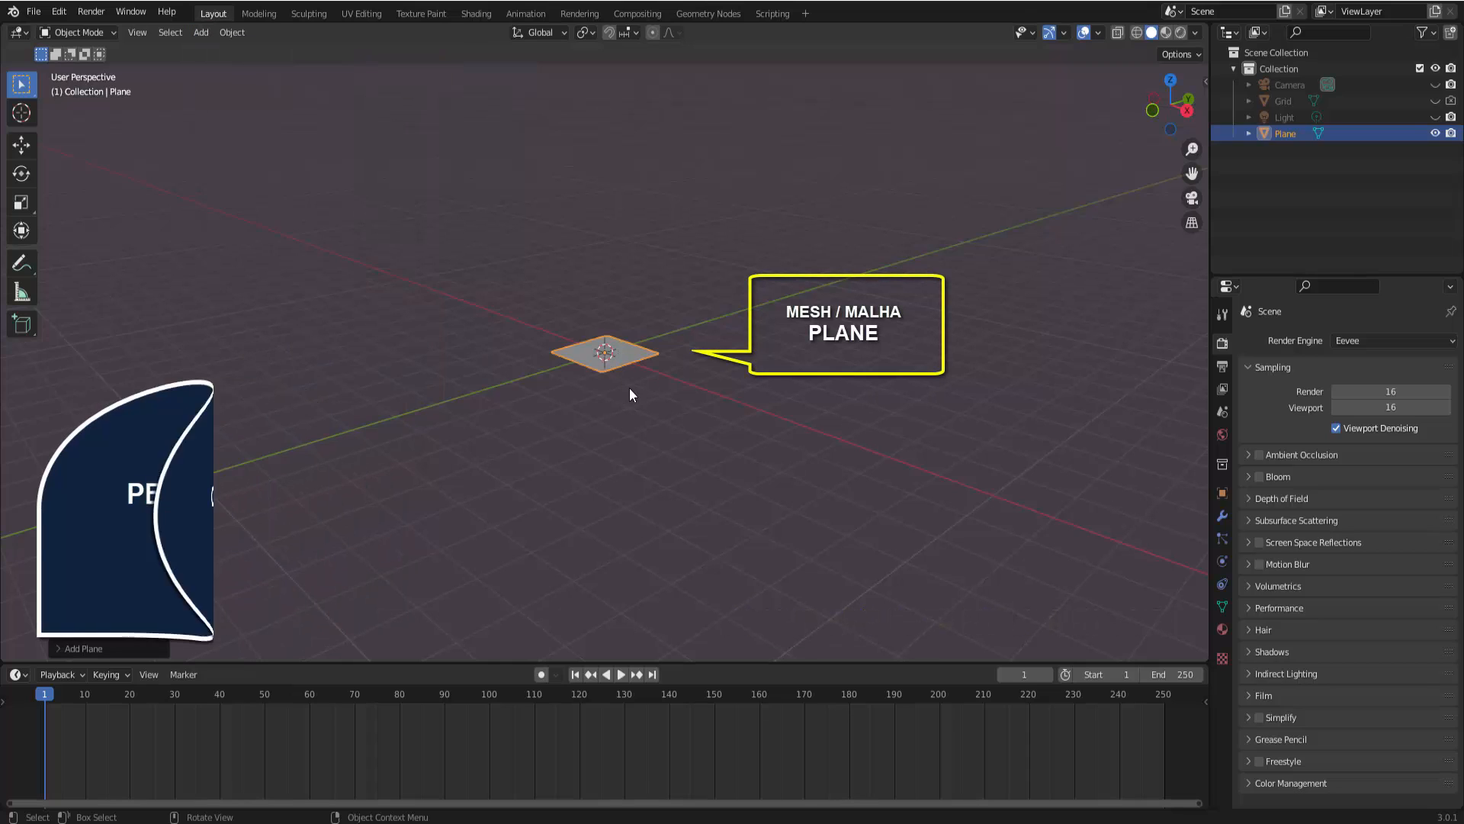
{"action": "left_click", "coordinate": [56, 647]}
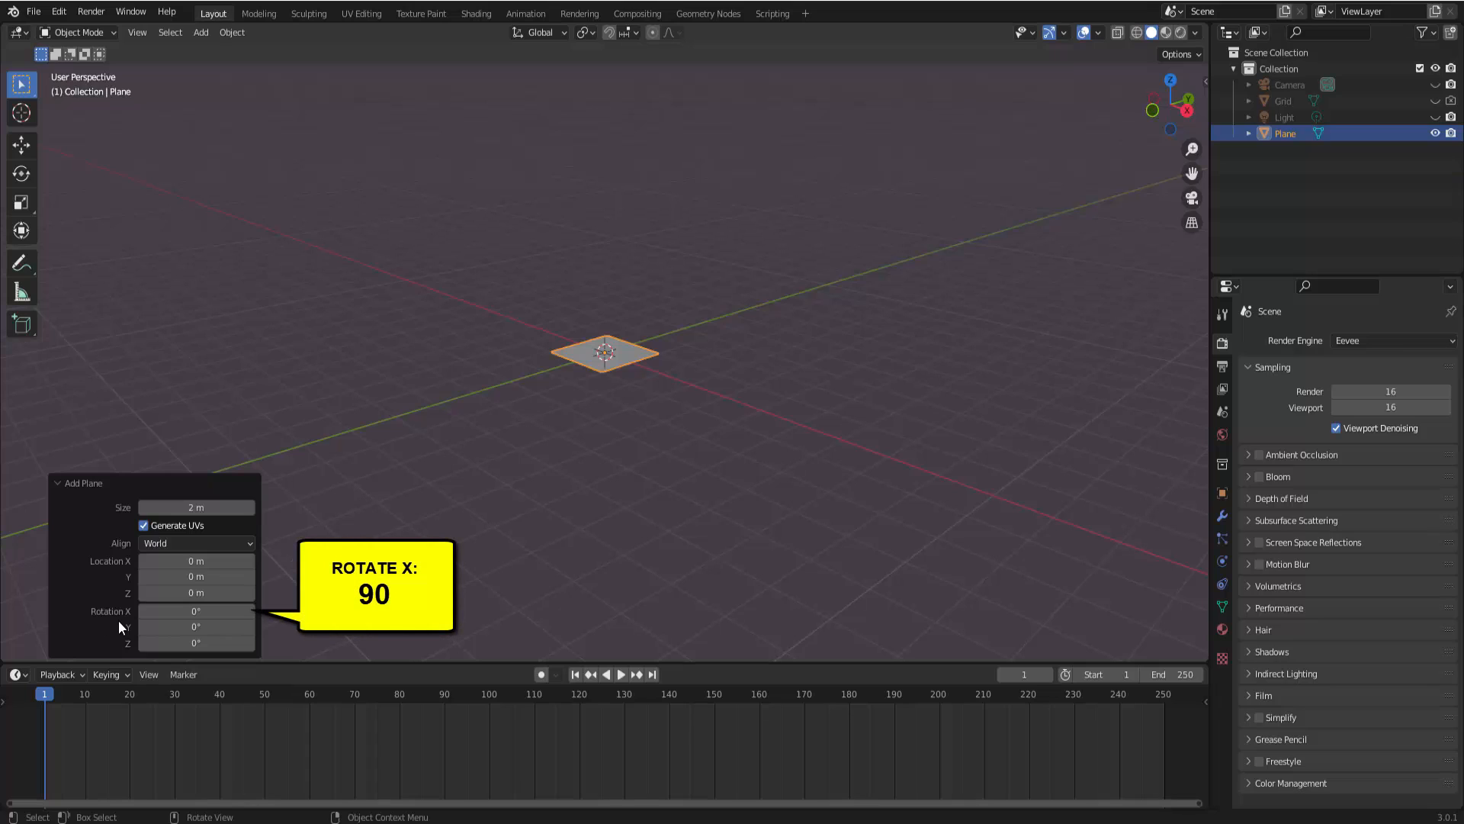
{"action": "left_click", "coordinate": [176, 611]}
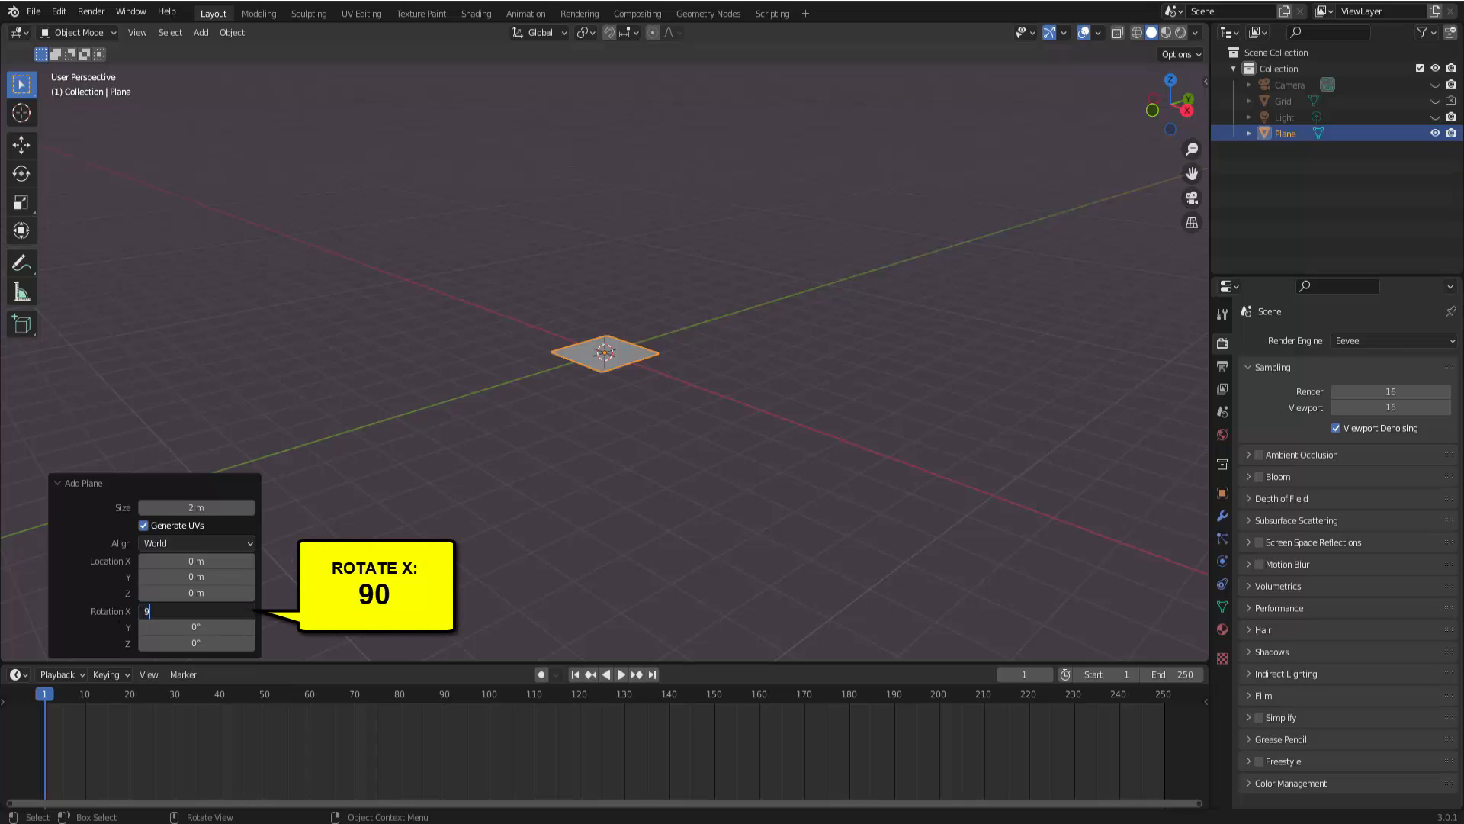
{"action": "key", "text": "Return"}
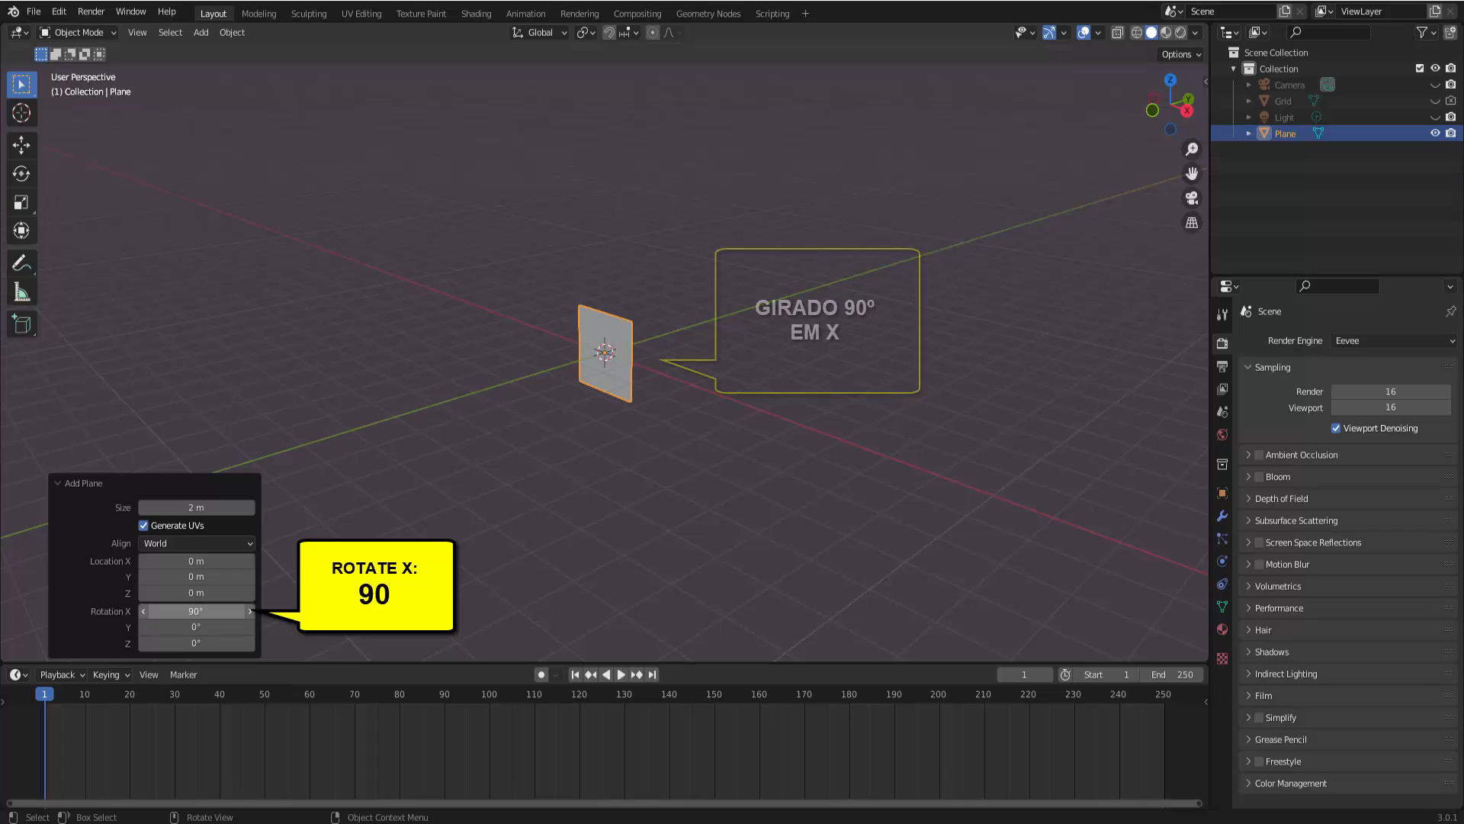
{"action": "left_click", "coordinate": [61, 483]}
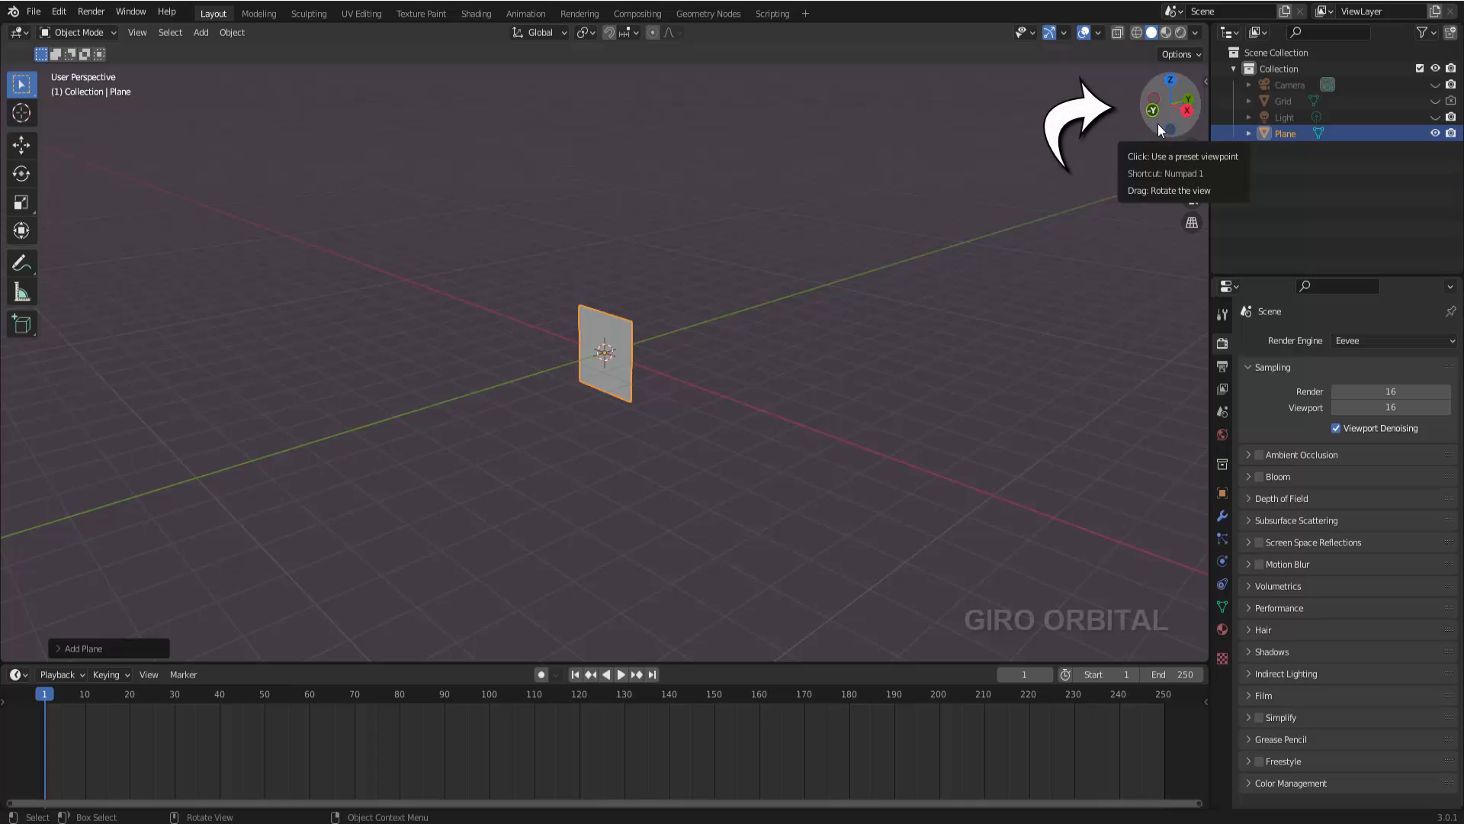
- Delete the plane's bottom edge in Edit Mode, using edge selection and the Edges delete option
{"action": "mouse_move", "coordinate": [1158, 123]}
{"action": "left_mouse_down"}
{"action": "mouse_move", "coordinate": [1087, 126]}
{"action": "mouse_move", "coordinate": [1157, 125]}
{"action": "left_mouse_up"}
{"action": "scroll", "coordinate": [876, 326], "scroll_direction": "up", "scroll_amount": 4}
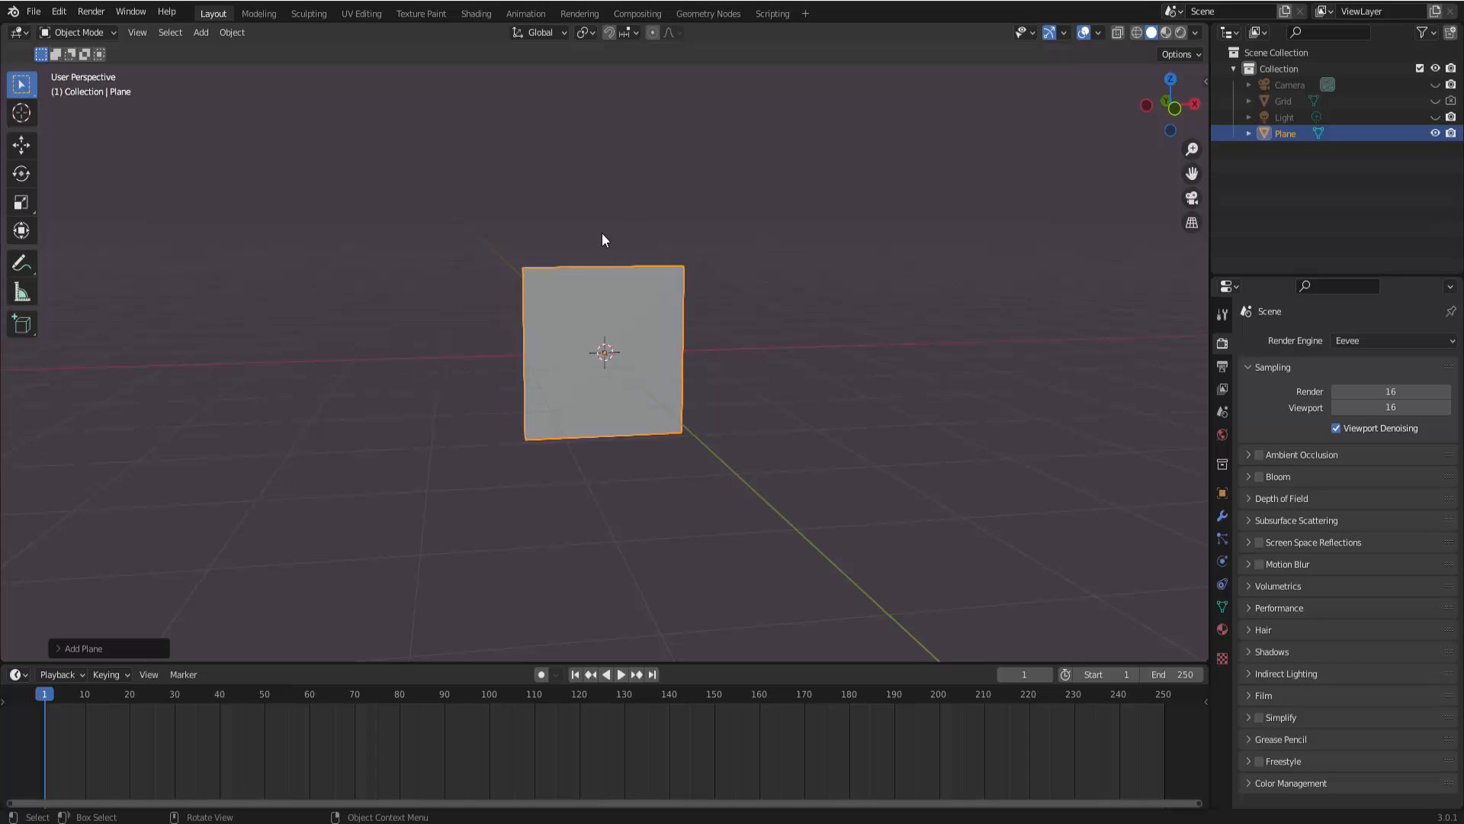
{"action": "left_click", "coordinate": [81, 33]}
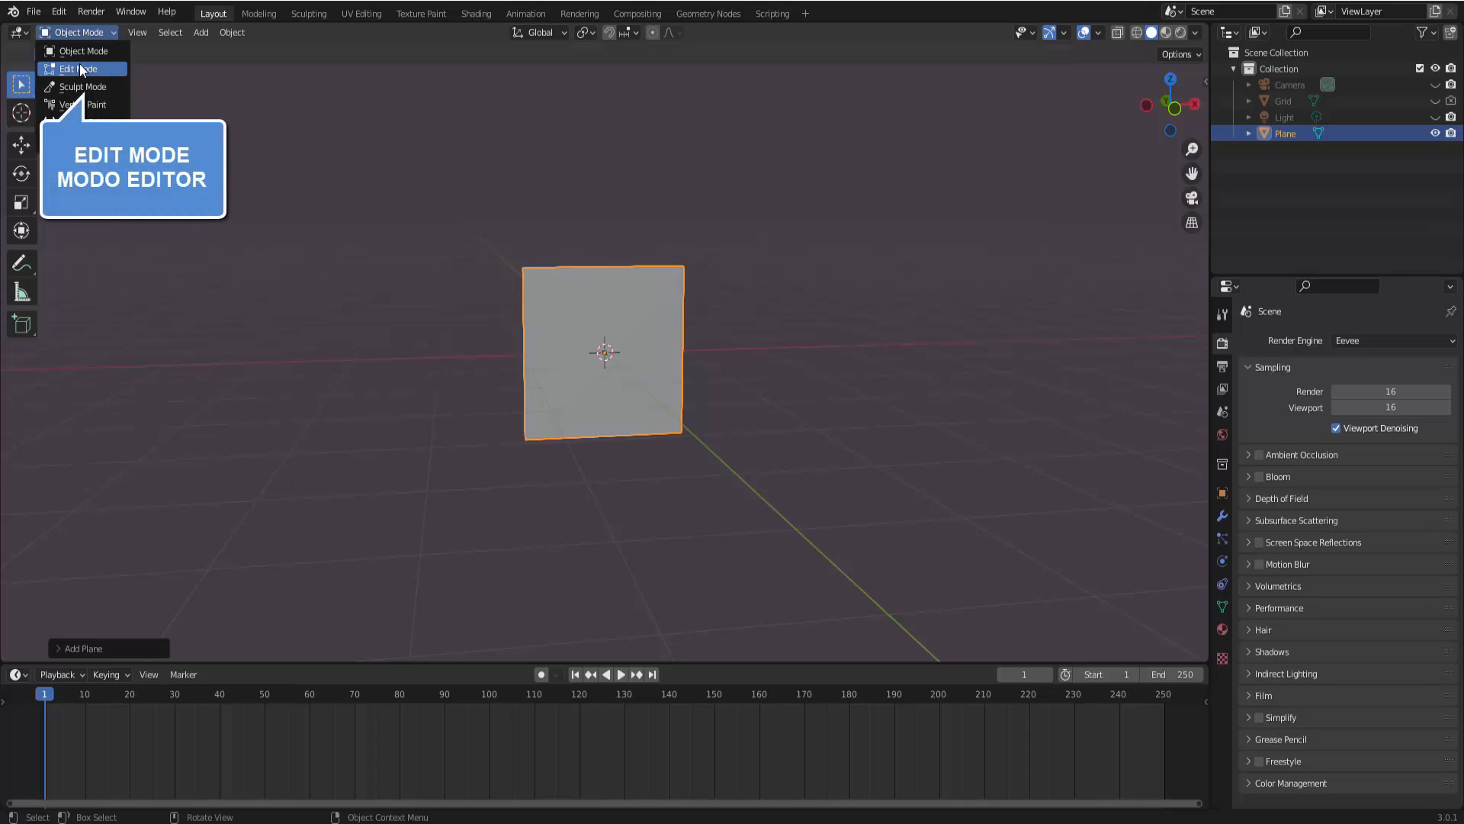
{"action": "left_click", "coordinate": [78, 64]}
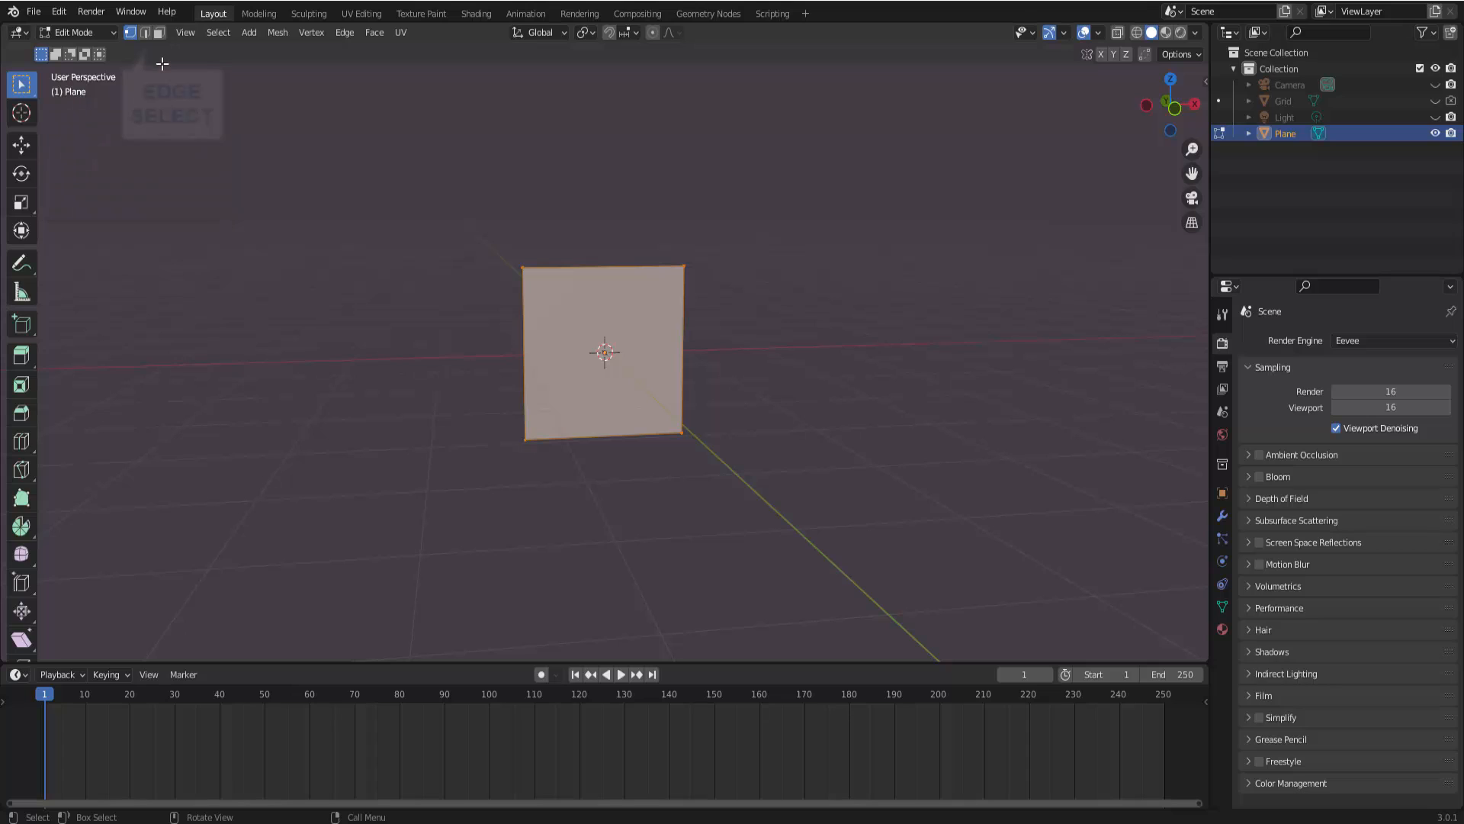
{"action": "left_click", "coordinate": [146, 33]}
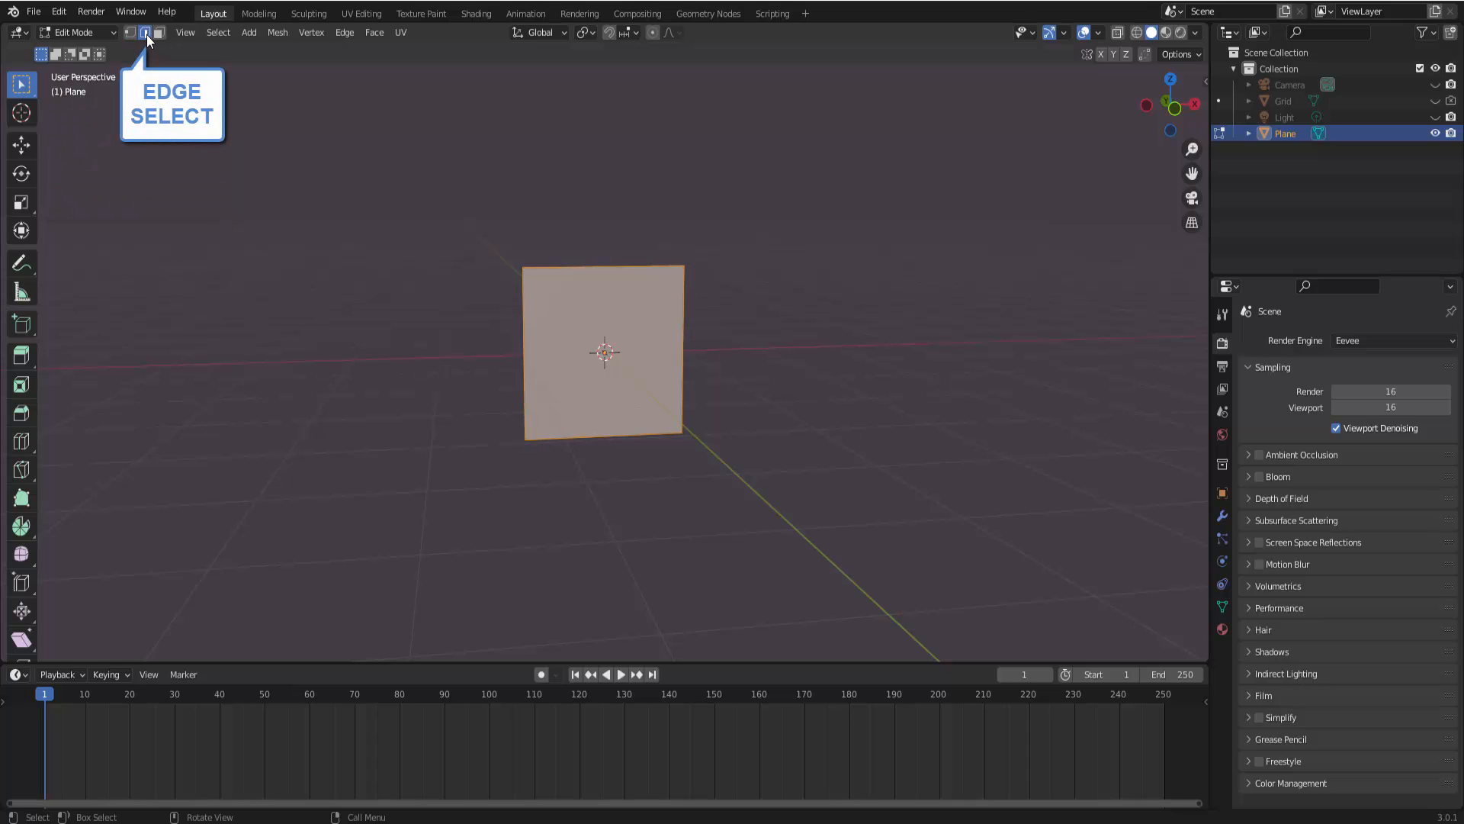
{"action": "left_click", "coordinate": [610, 438]}
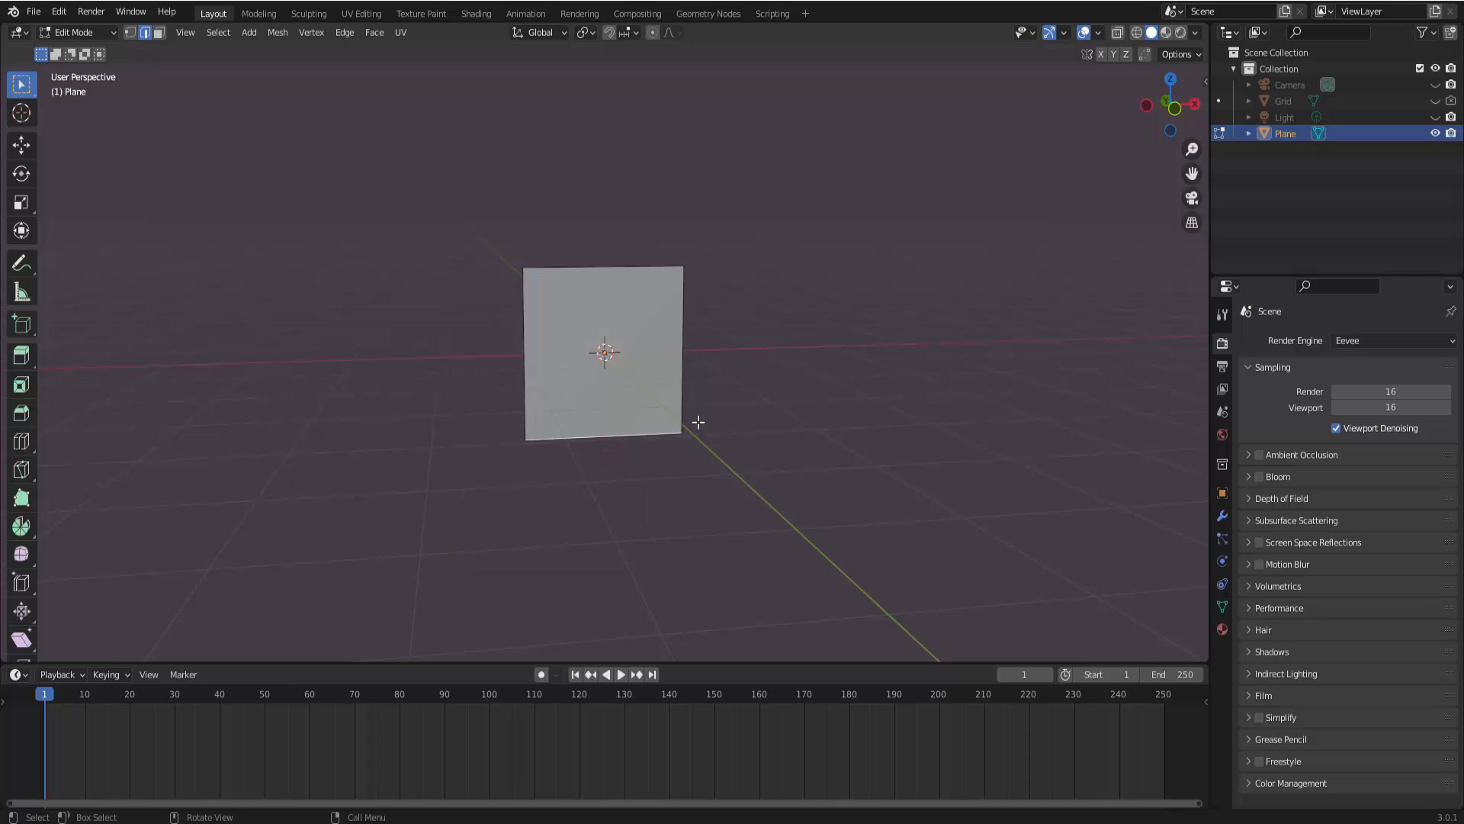
{"action": "key", "text": "x"}
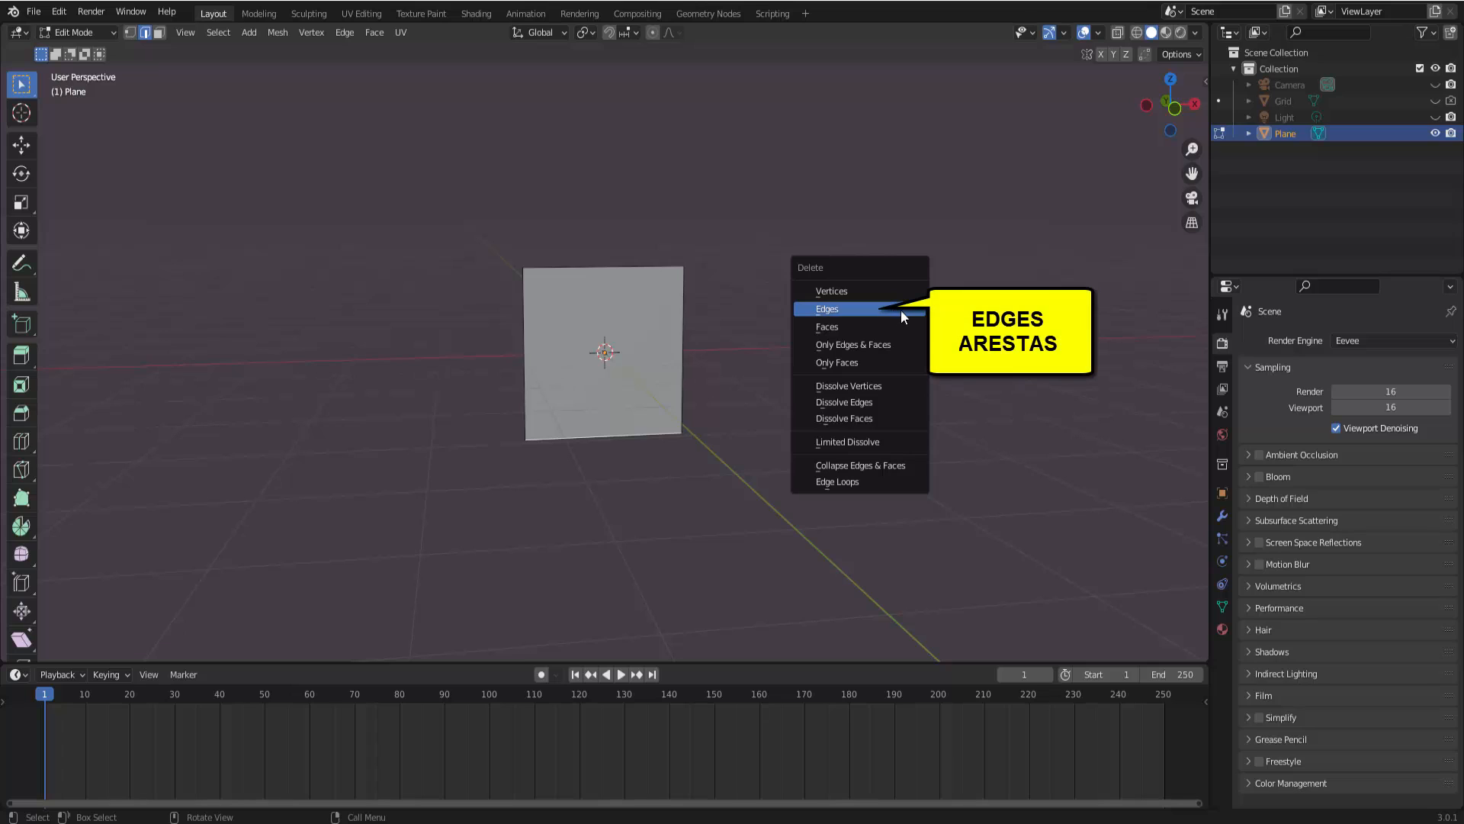
{"action": "left_click", "coordinate": [899, 309]}
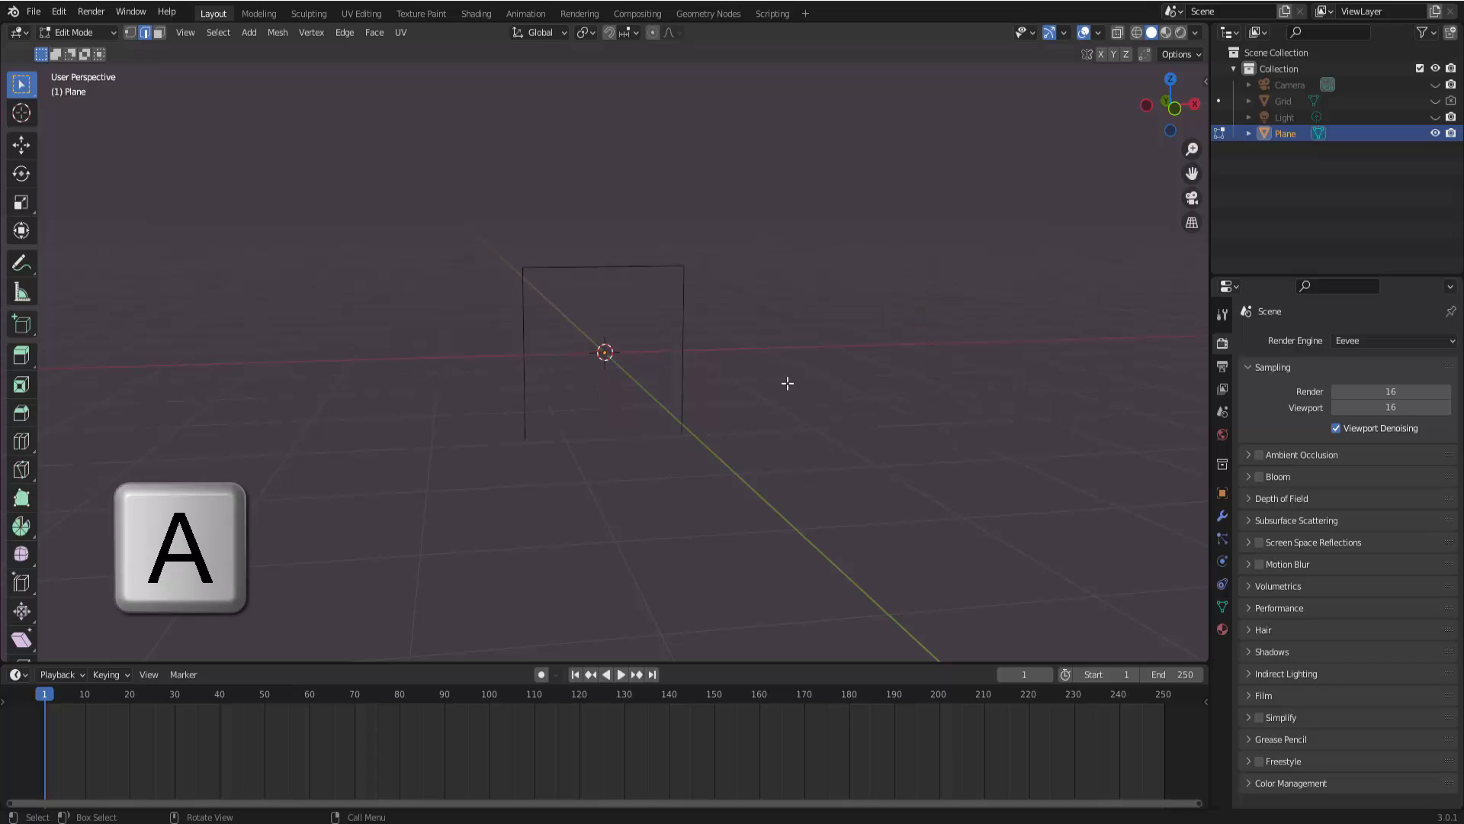
- Select the two upper vertices in vertex selection mode and subdivide the top edge between them
{"action": "key", "text": "a"}
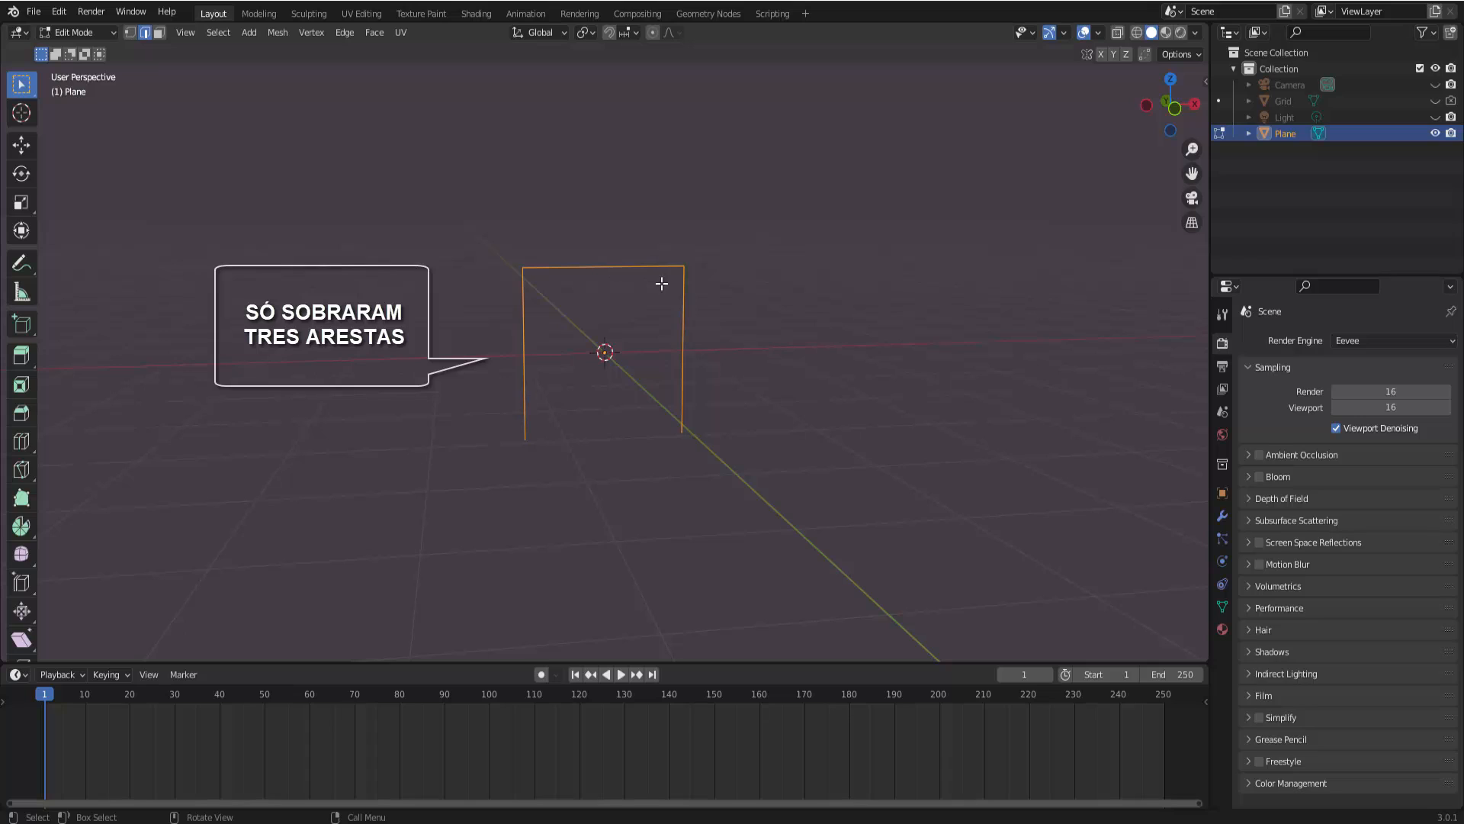
{"action": "left_click", "coordinate": [132, 34]}
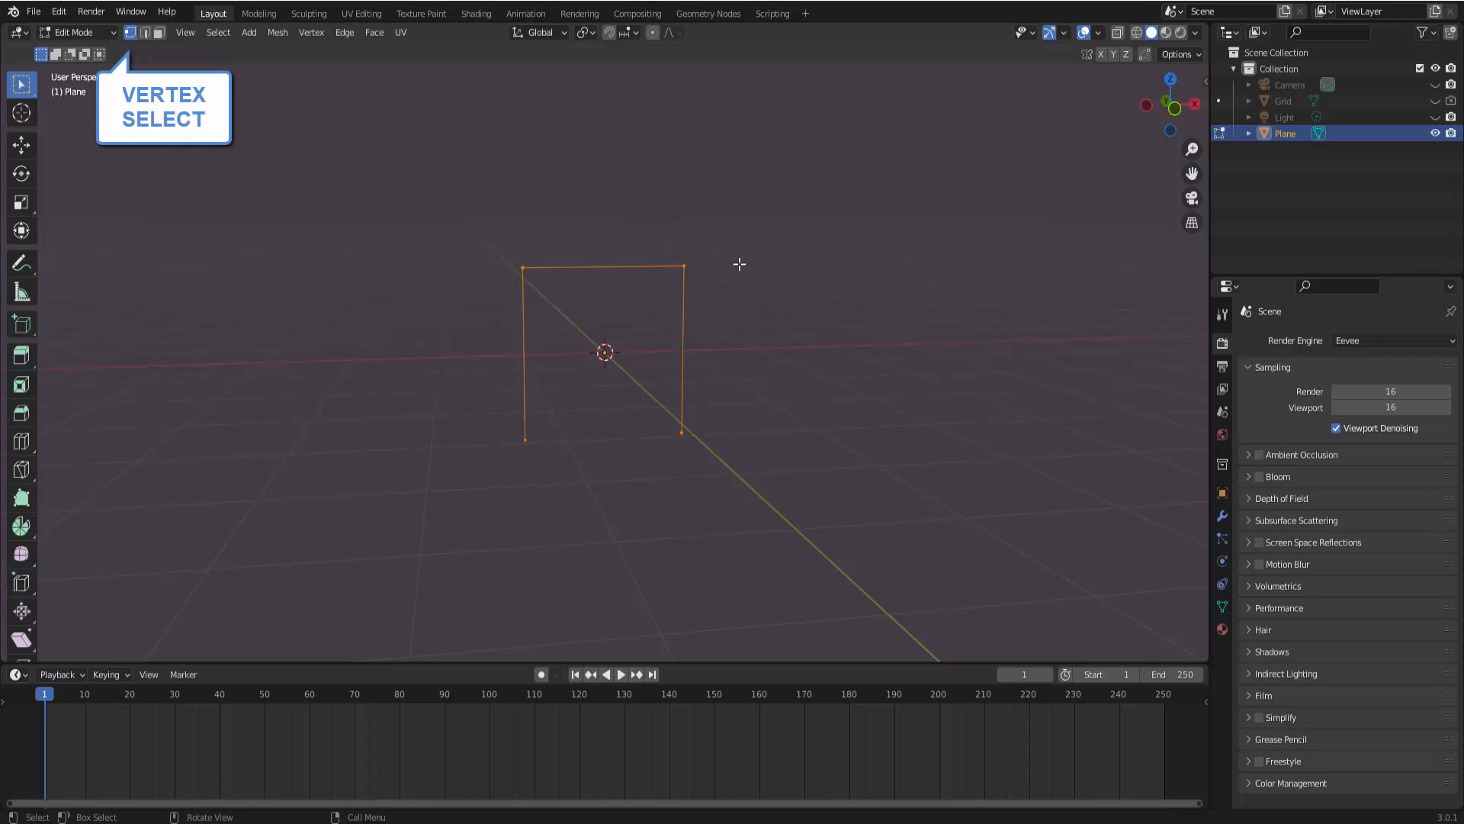
{"action": "left_click", "coordinate": [695, 223]}
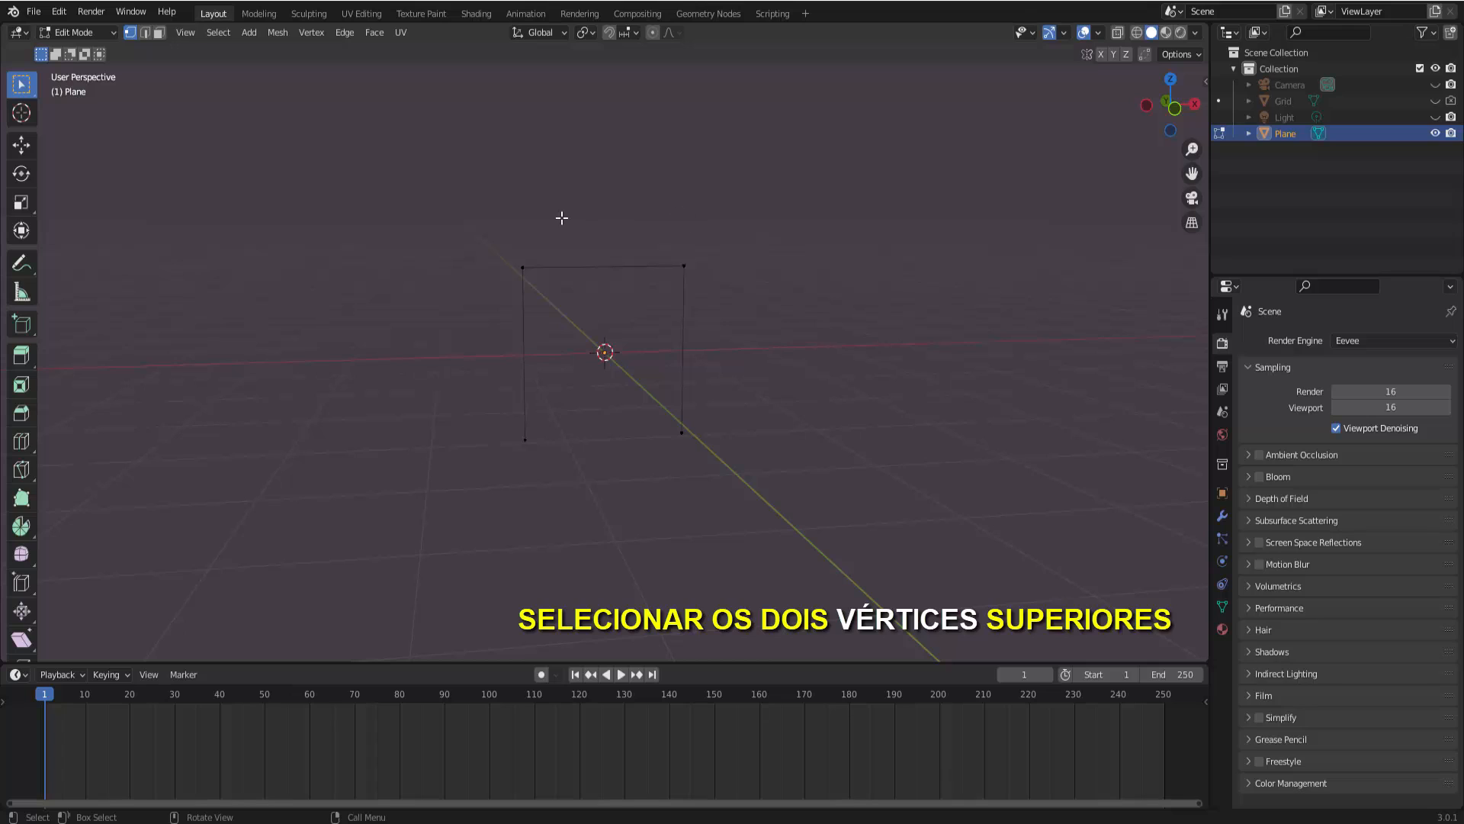
{"action": "left_click_drag", "start_coordinate": [498, 223], "coordinate": [704, 277]}
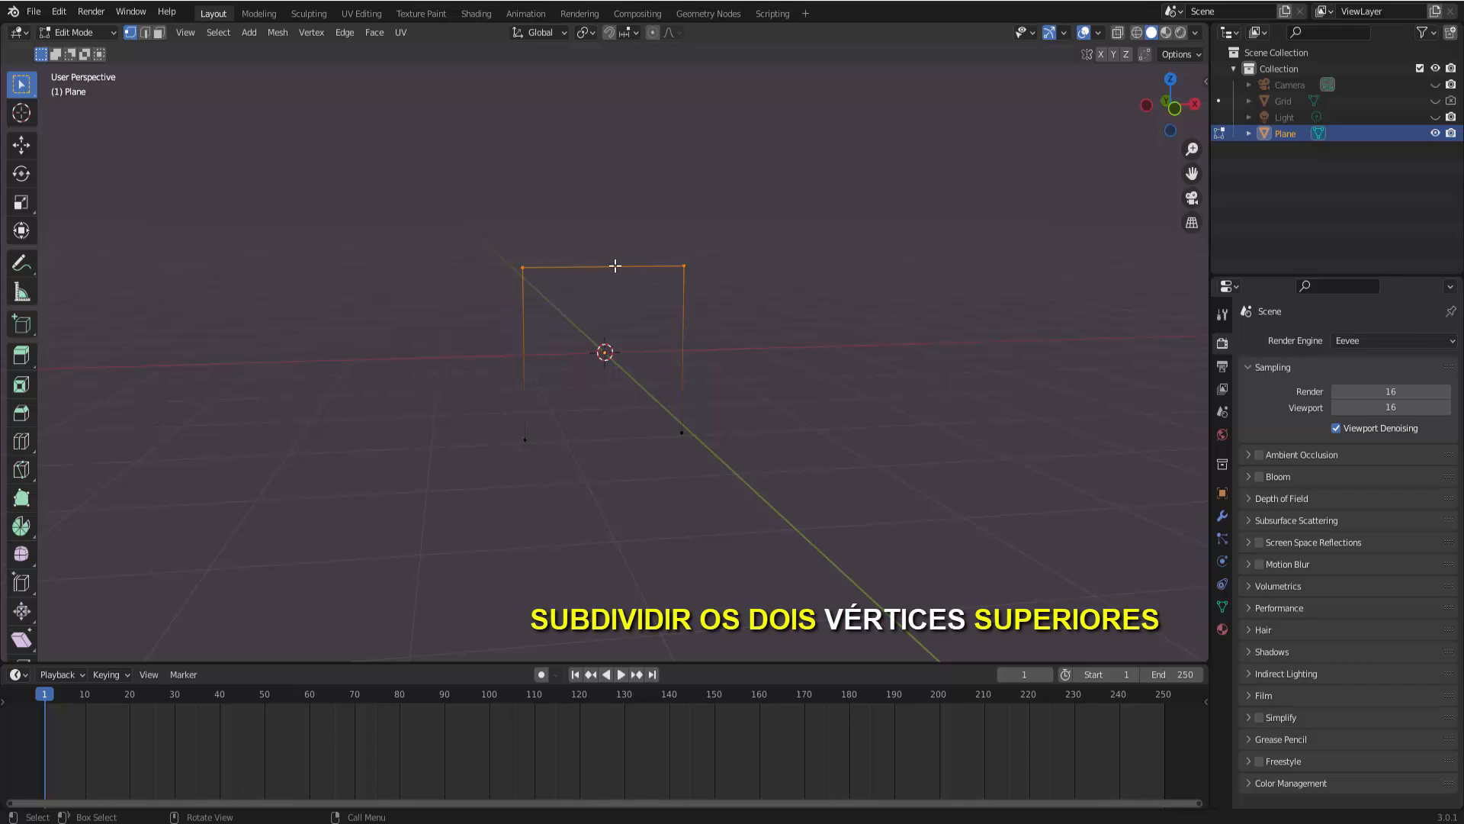
{"action": "right_click", "coordinate": [933, 164]}
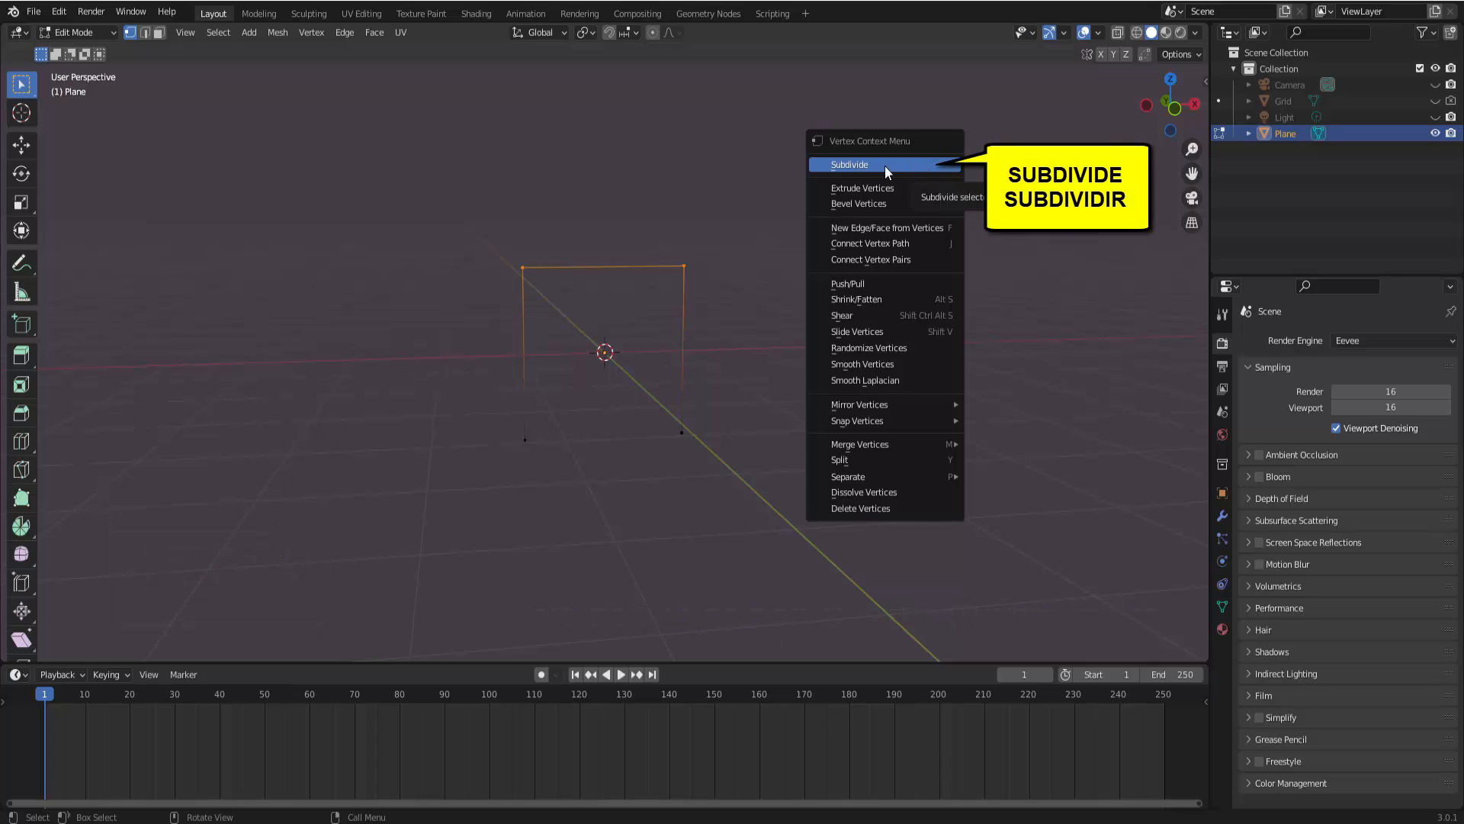
{"action": "left_click", "coordinate": [865, 166]}
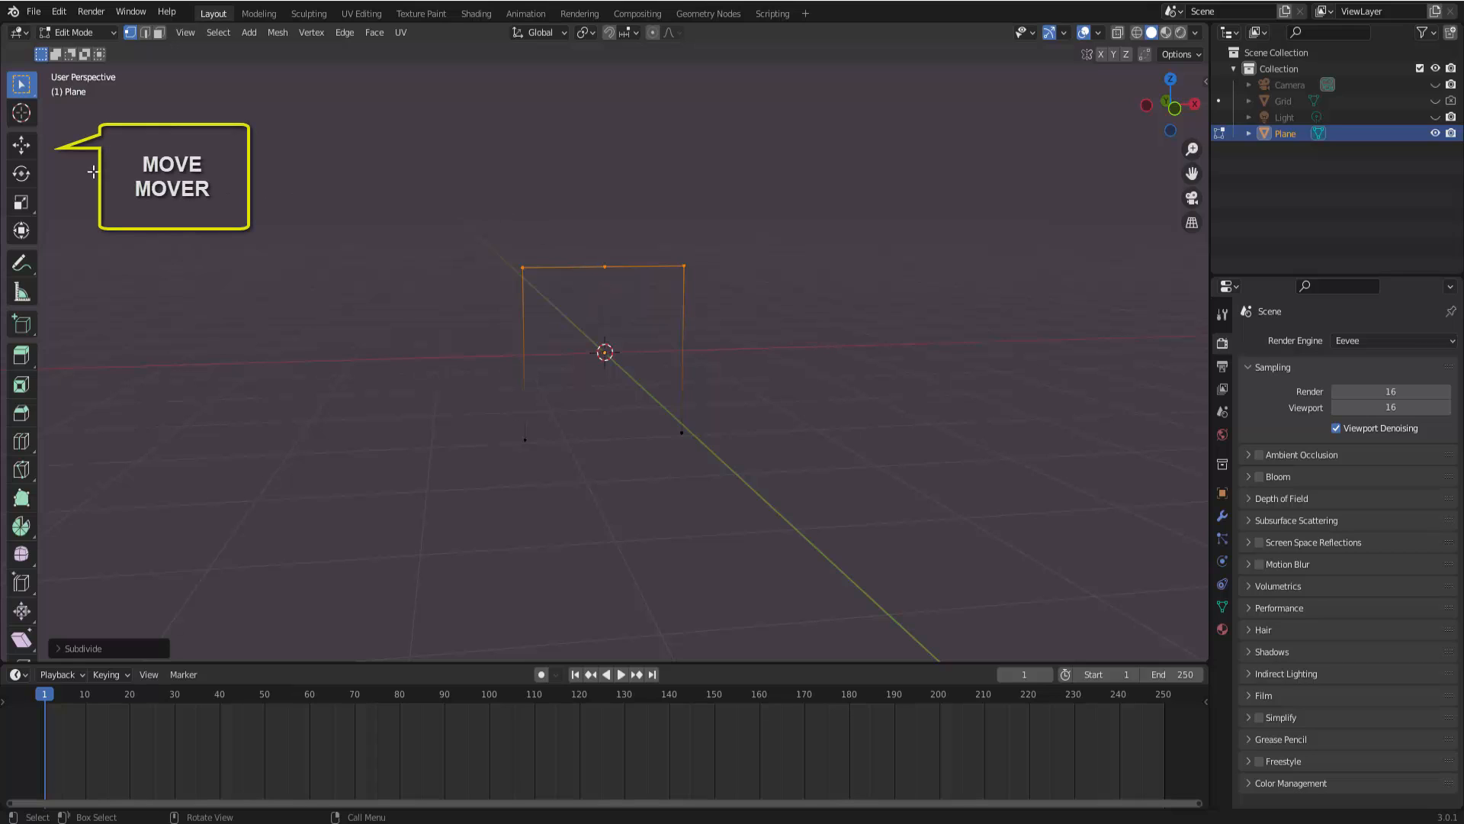
- Move the middle vertex of the top edge straight up along Z to form a peak above the two sides
{"action": "left_click", "coordinate": [23, 145]}
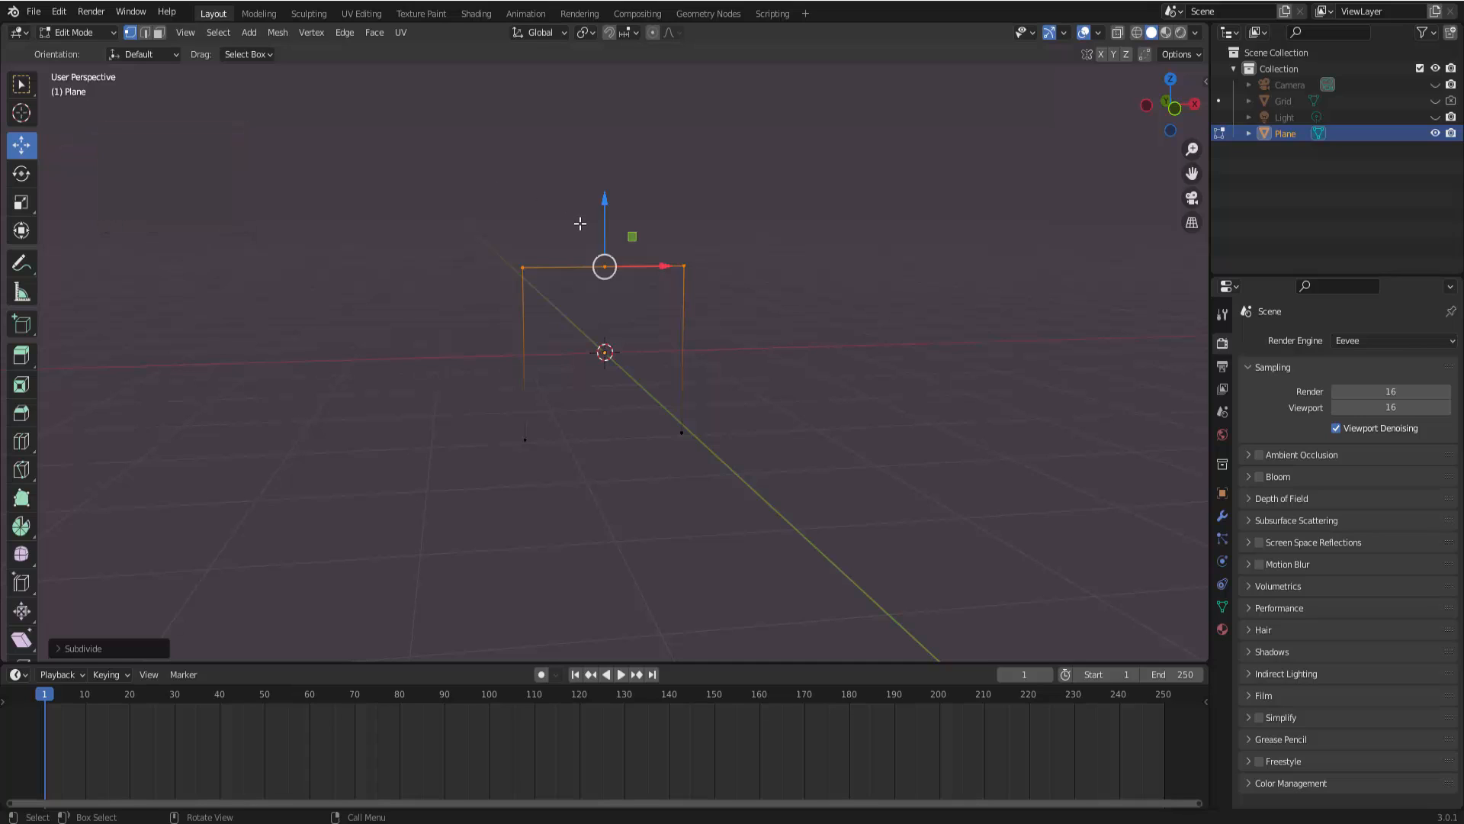
{"action": "key", "text": "alt+a"}
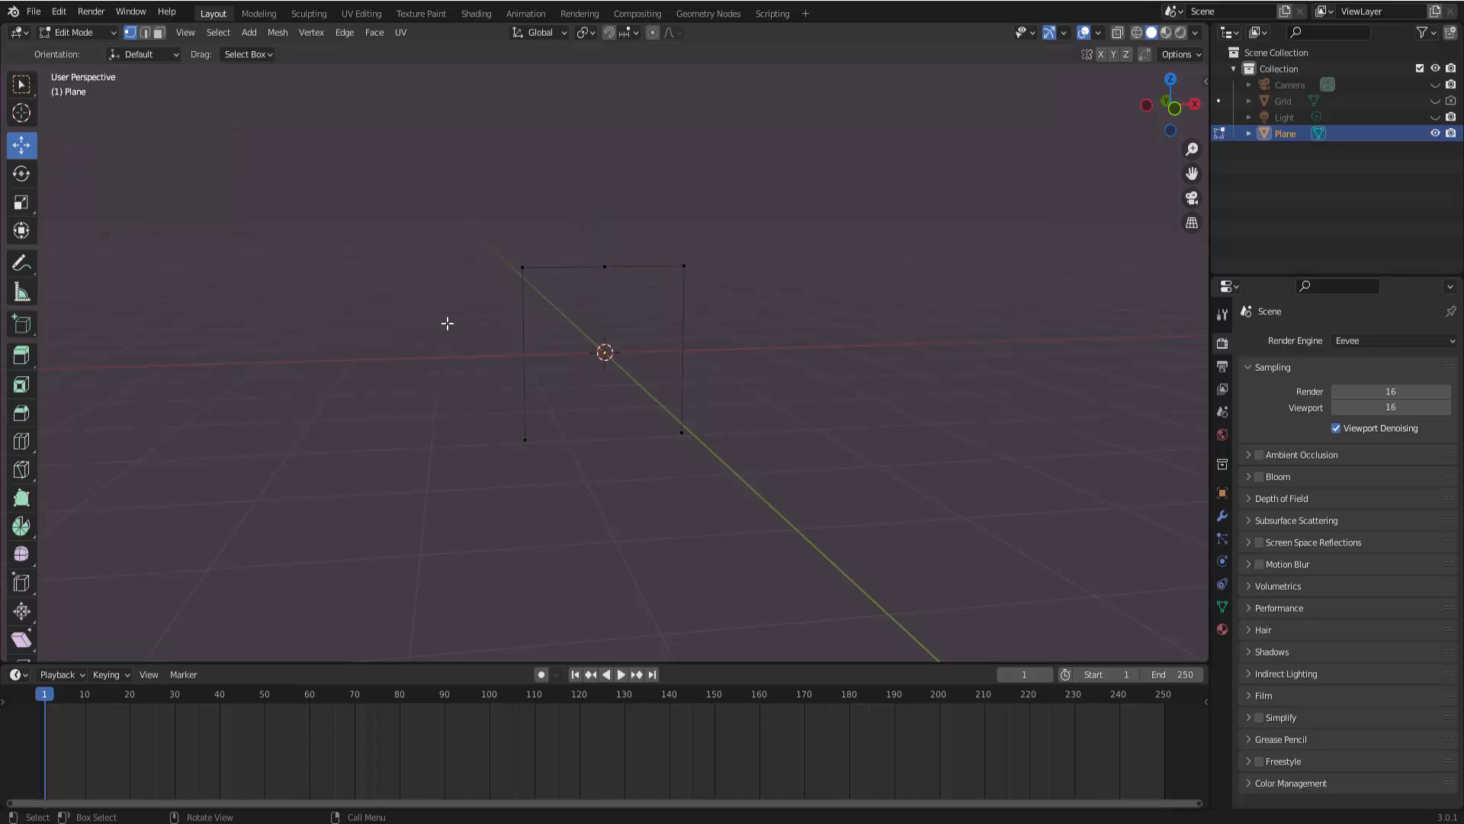
{"action": "left_click", "coordinate": [605, 266]}
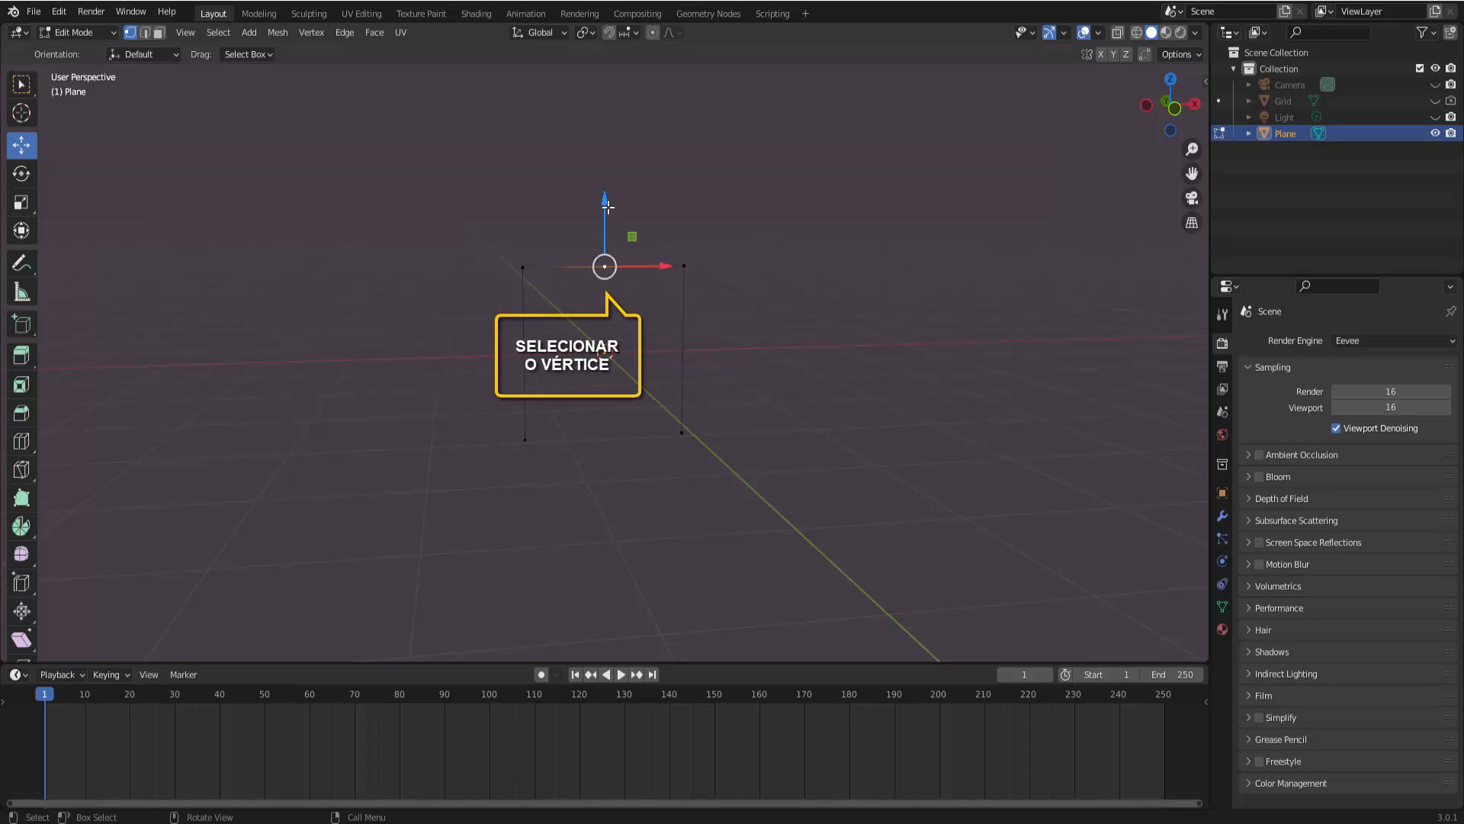
{"action": "left_click_drag", "start_coordinate": [603, 202], "coordinate": [604, 100]}
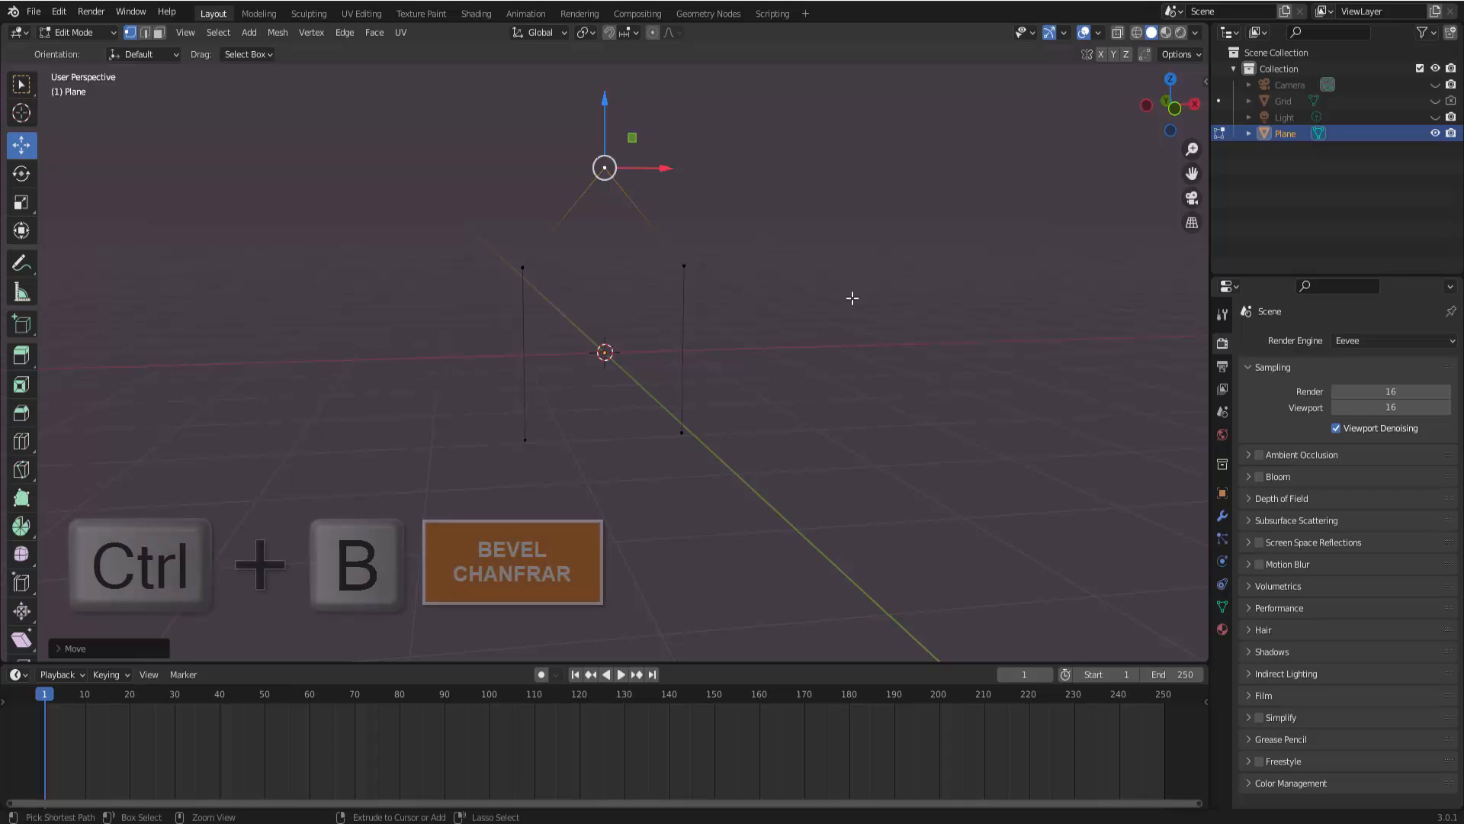
- Bevel the peak vertex into an arch, affecting Vertices with a width of 1.44 m and 24 segments
{"action": "key", "text": "ctrl+b"}
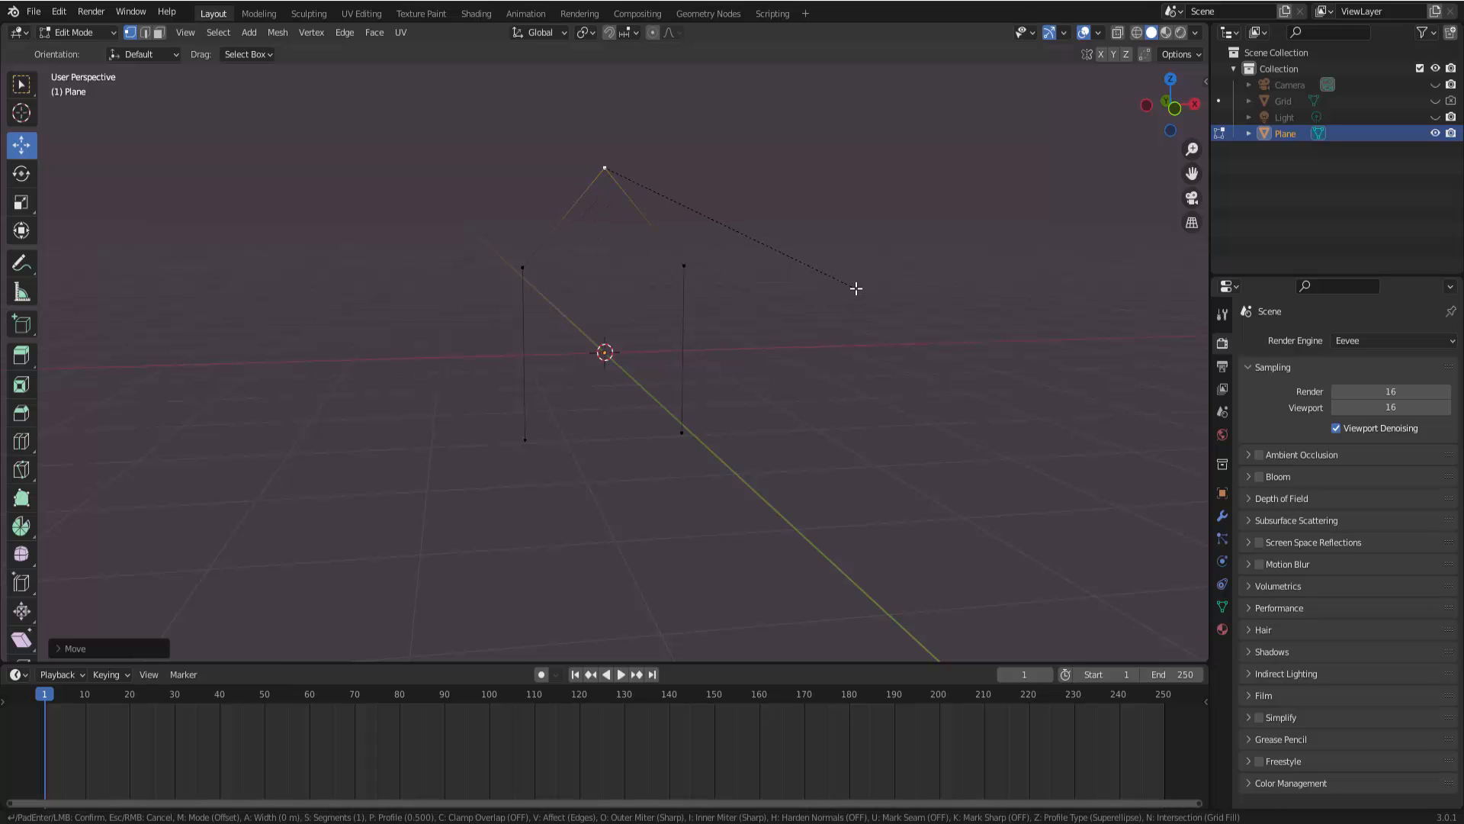
{"action": "left_click", "coordinate": [854, 288]}
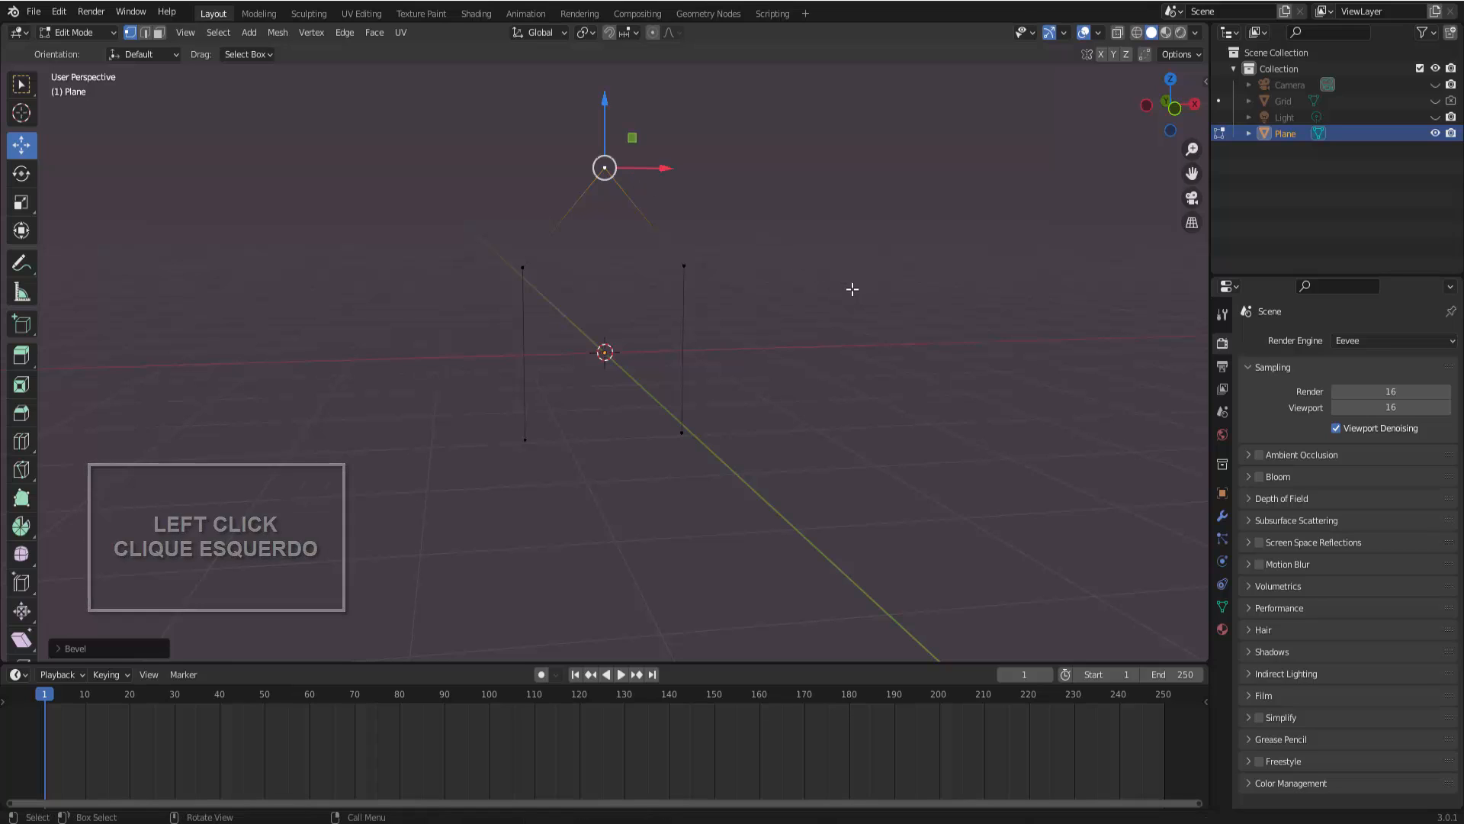
{"action": "left_click", "coordinate": [58, 648]}
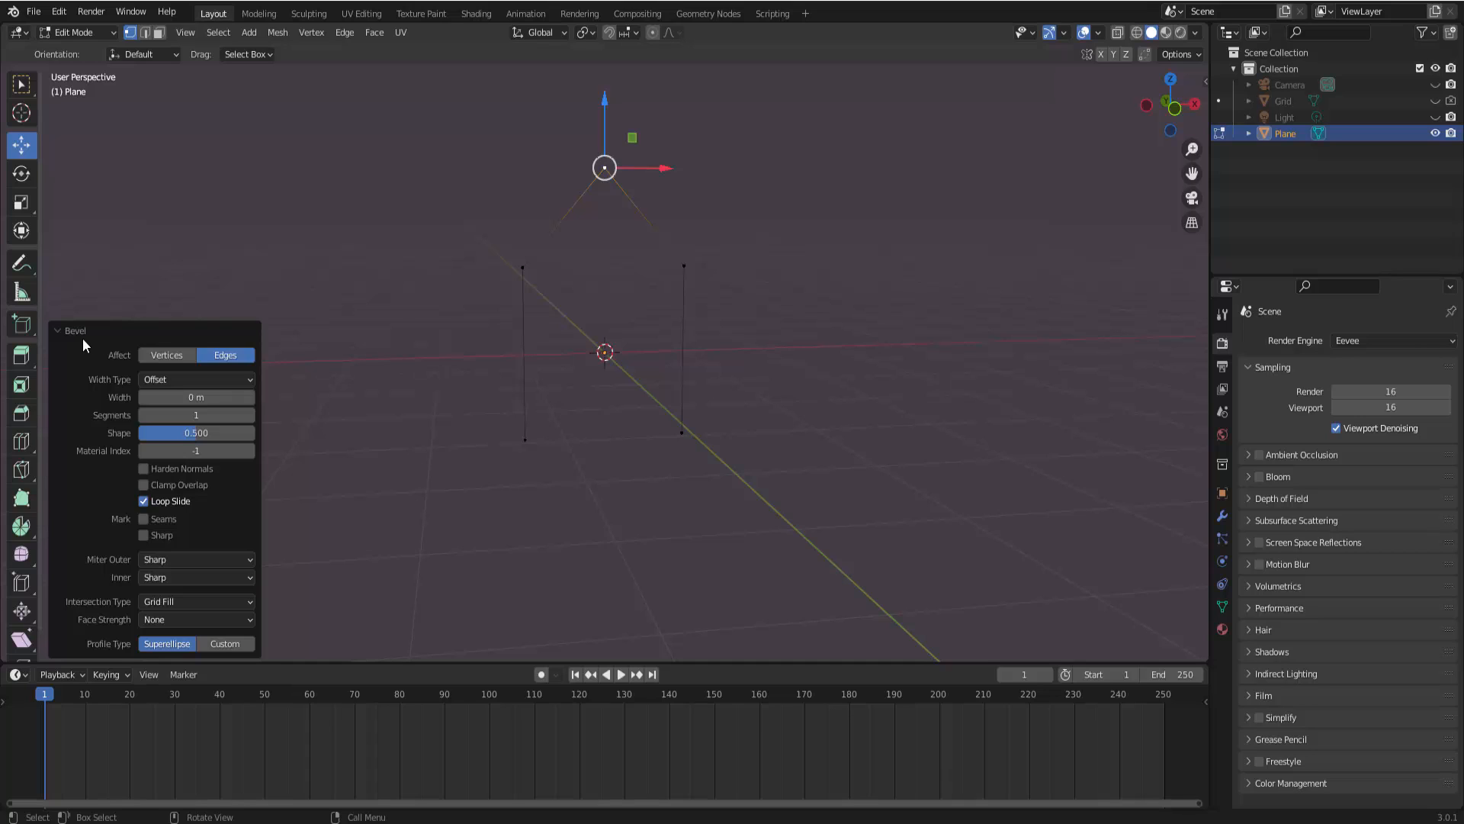
{"action": "left_click", "coordinate": [167, 355]}
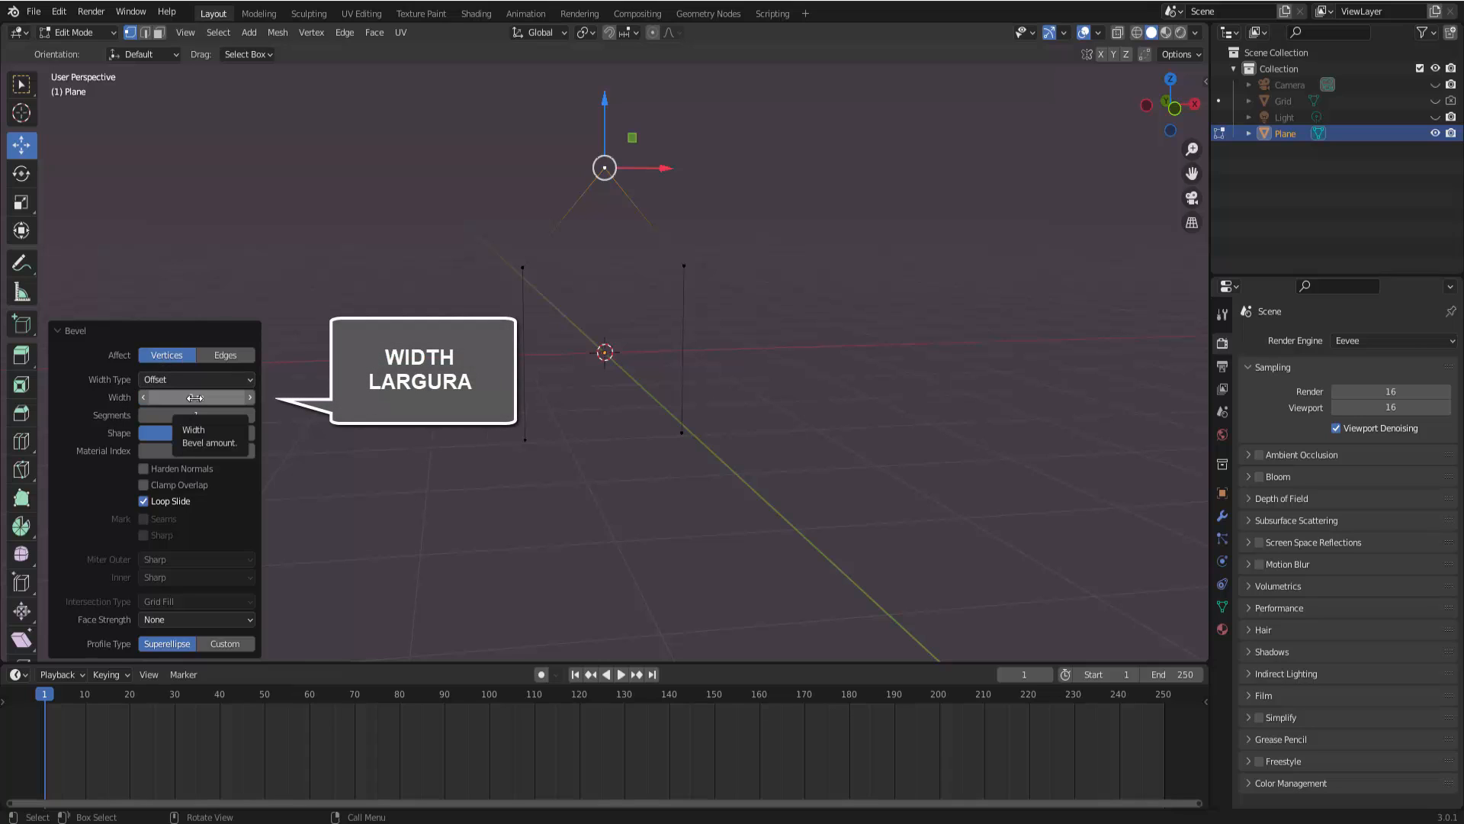
{"action": "left_click_drag", "start_coordinate": [195, 397], "coordinate": [299, 397]}
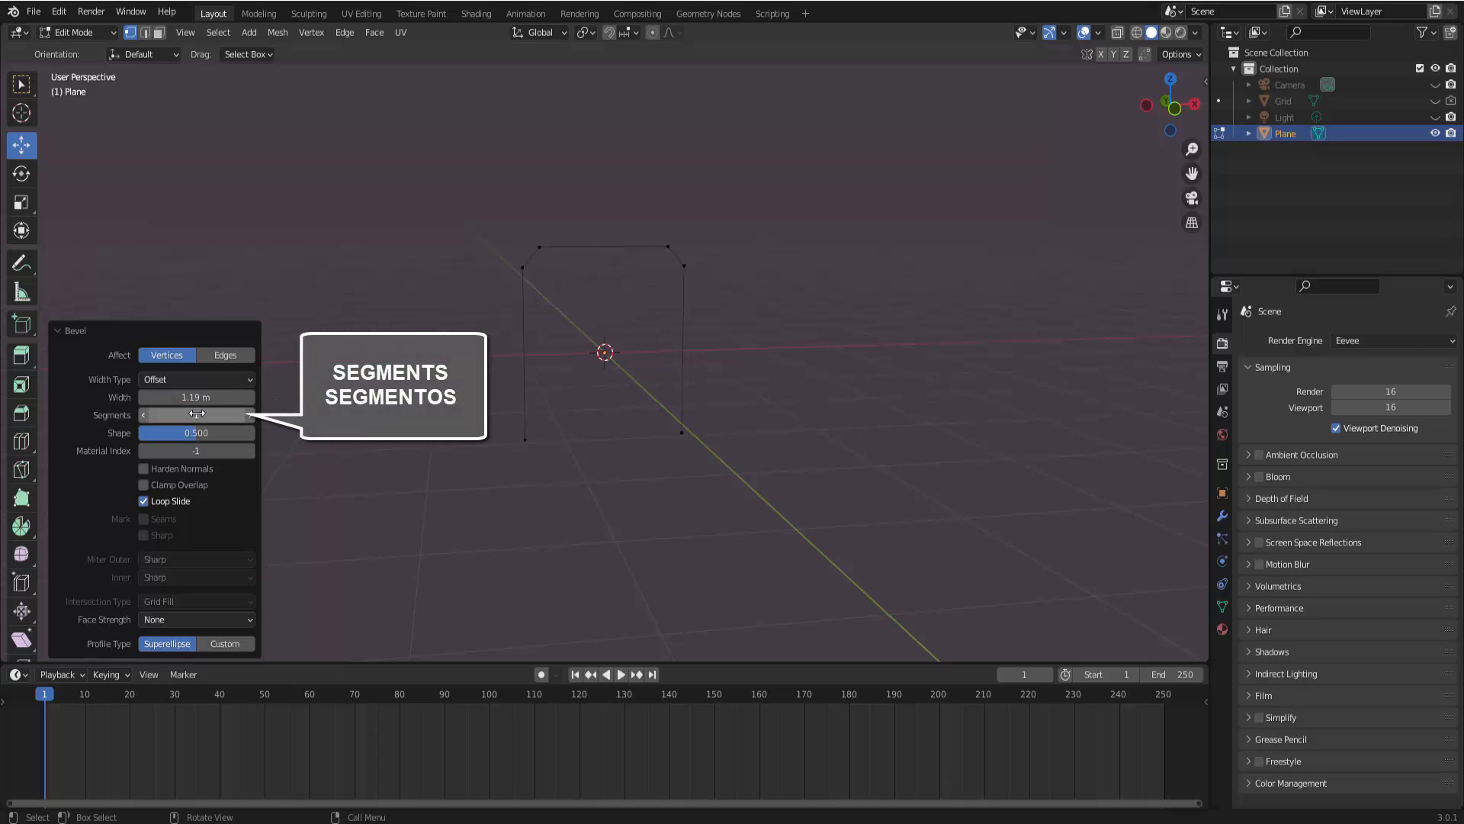
{"action": "left_click", "coordinate": [249, 415]}
{"action": "mouse_move", "coordinate": [229, 415]}
{"action": "left_mouse_down"}
{"action": "mouse_move", "coordinate": [252, 415]}
{"action": "mouse_move", "coordinate": [206, 398]}
{"action": "mouse_move", "coordinate": [241, 397]}
{"action": "left_mouse_up"}
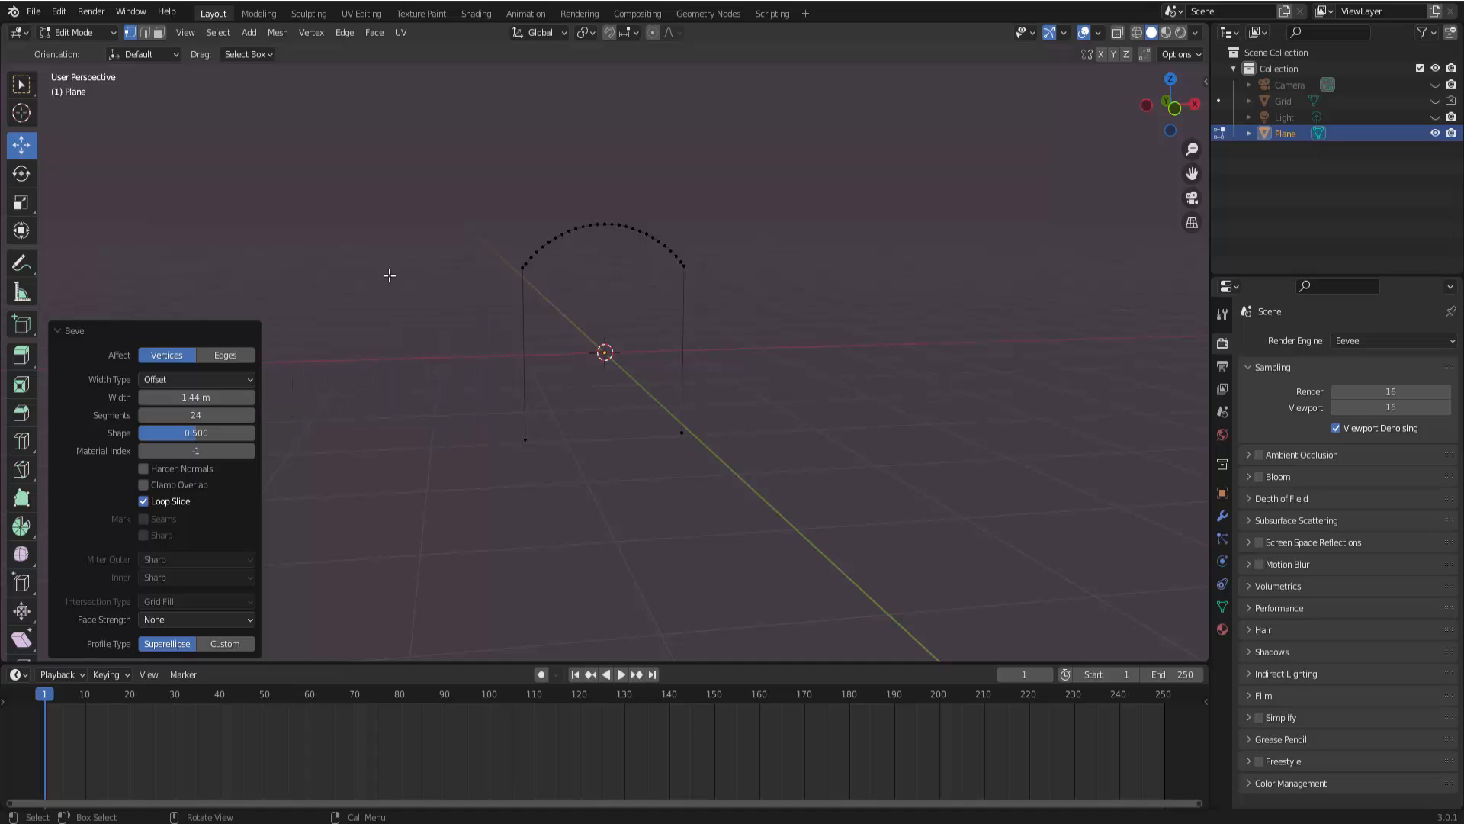
{"action": "left_click", "coordinate": [55, 331]}
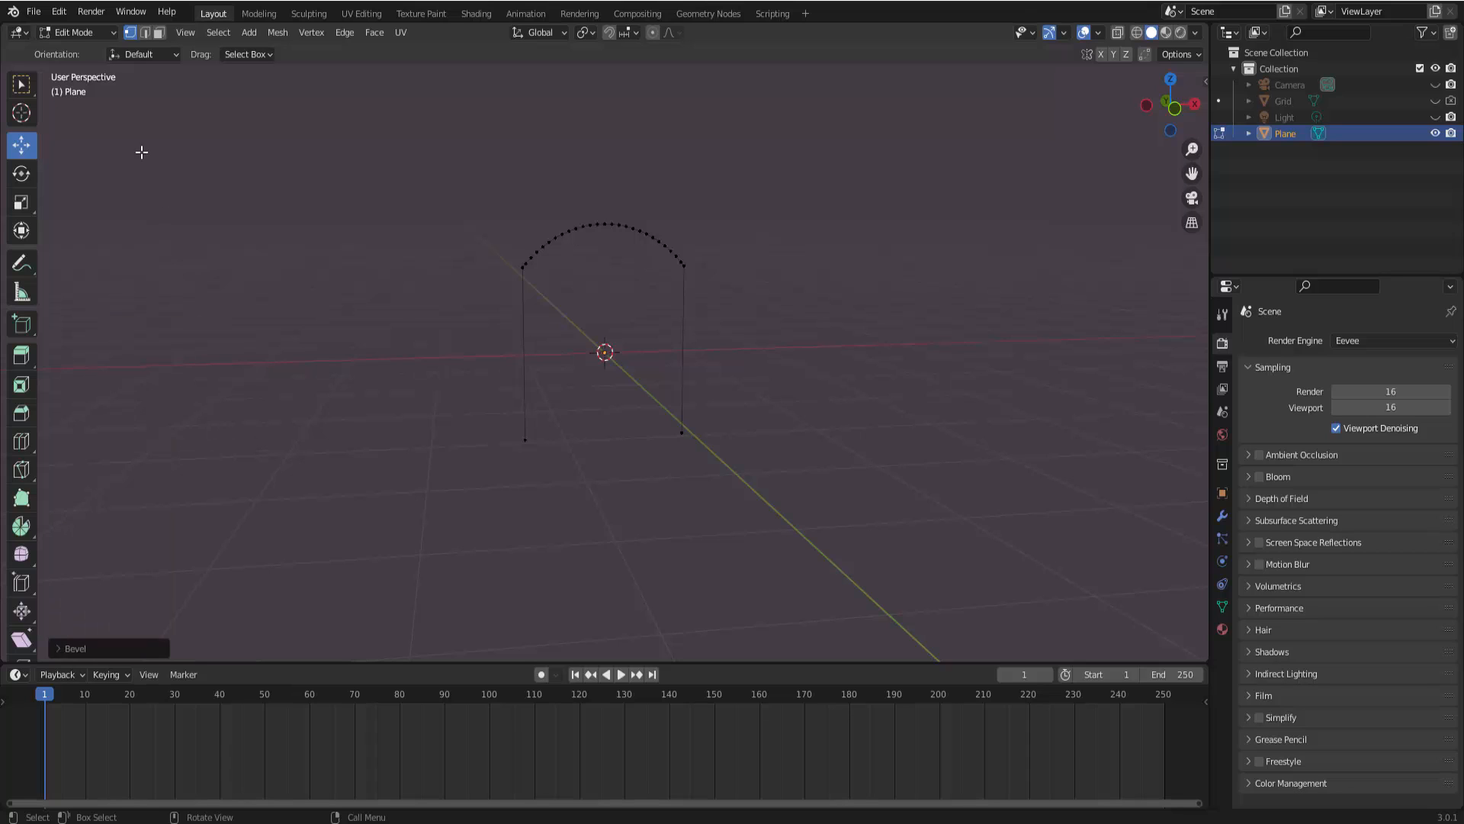
- Switch to Object Mode and examine the arched outline from an oblique angle
{"action": "left_click", "coordinate": [79, 32]}
{"action": "left_click", "coordinate": [79, 51]}
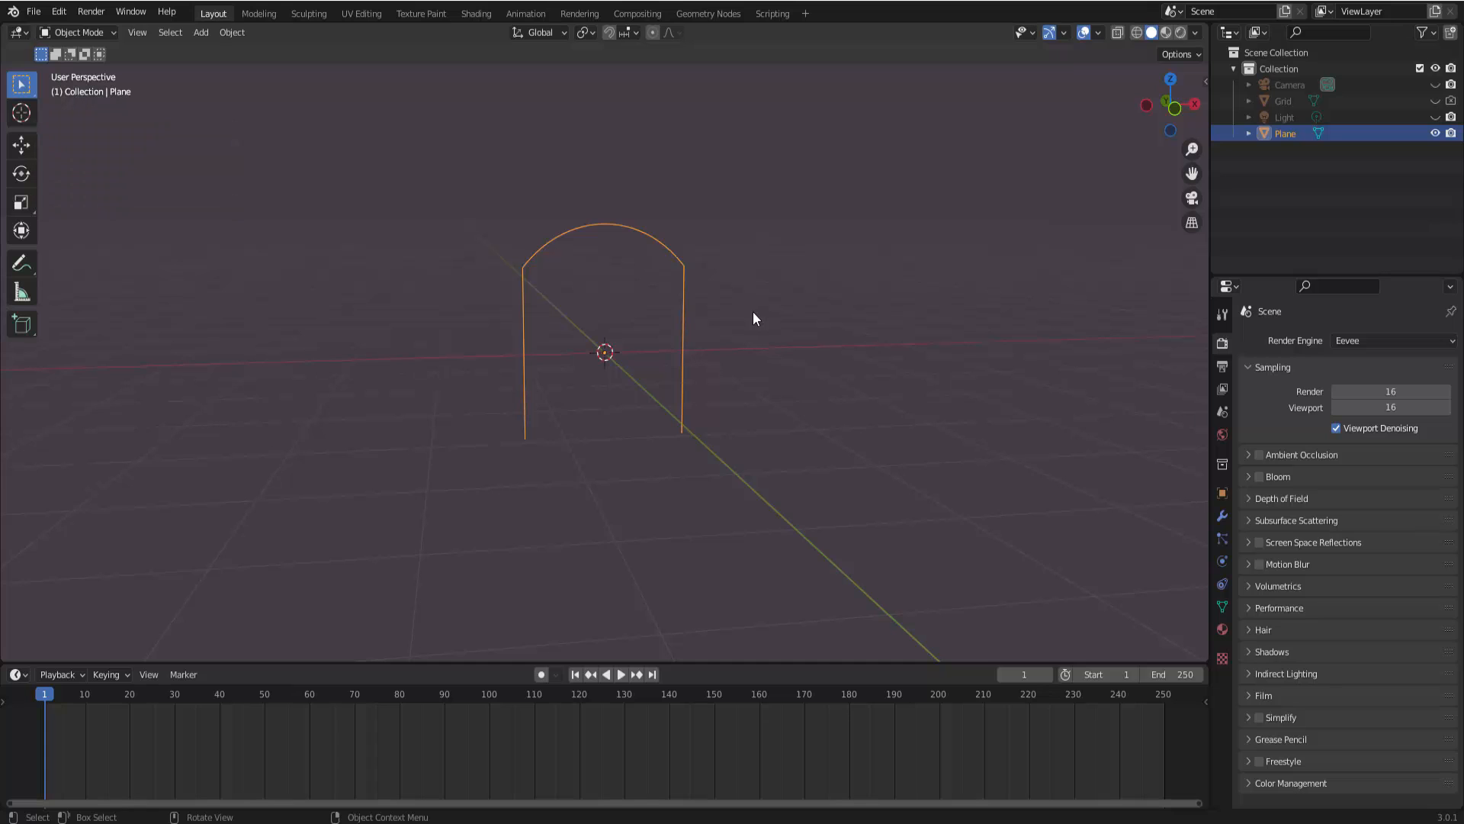
{"action": "middle_click_drag", "start_coordinate": [753, 311], "coordinate": [857, 337]}
- Extrude the entire arch outline a short distance along the Y axis in Edit Mode and return to Object Mode
{"action": "left_click", "coordinate": [84, 32]}
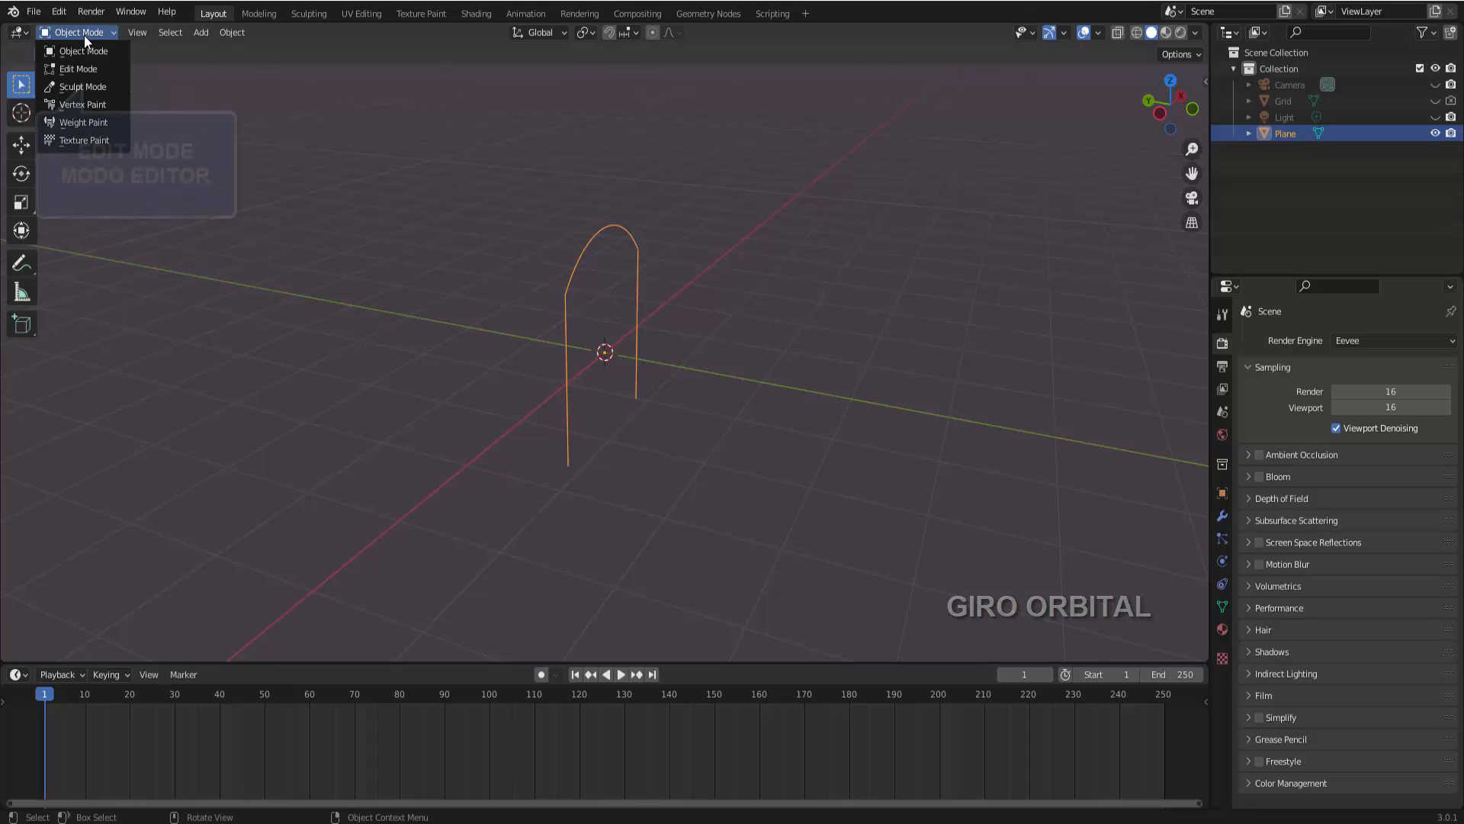
{"action": "left_click", "coordinate": [84, 67]}
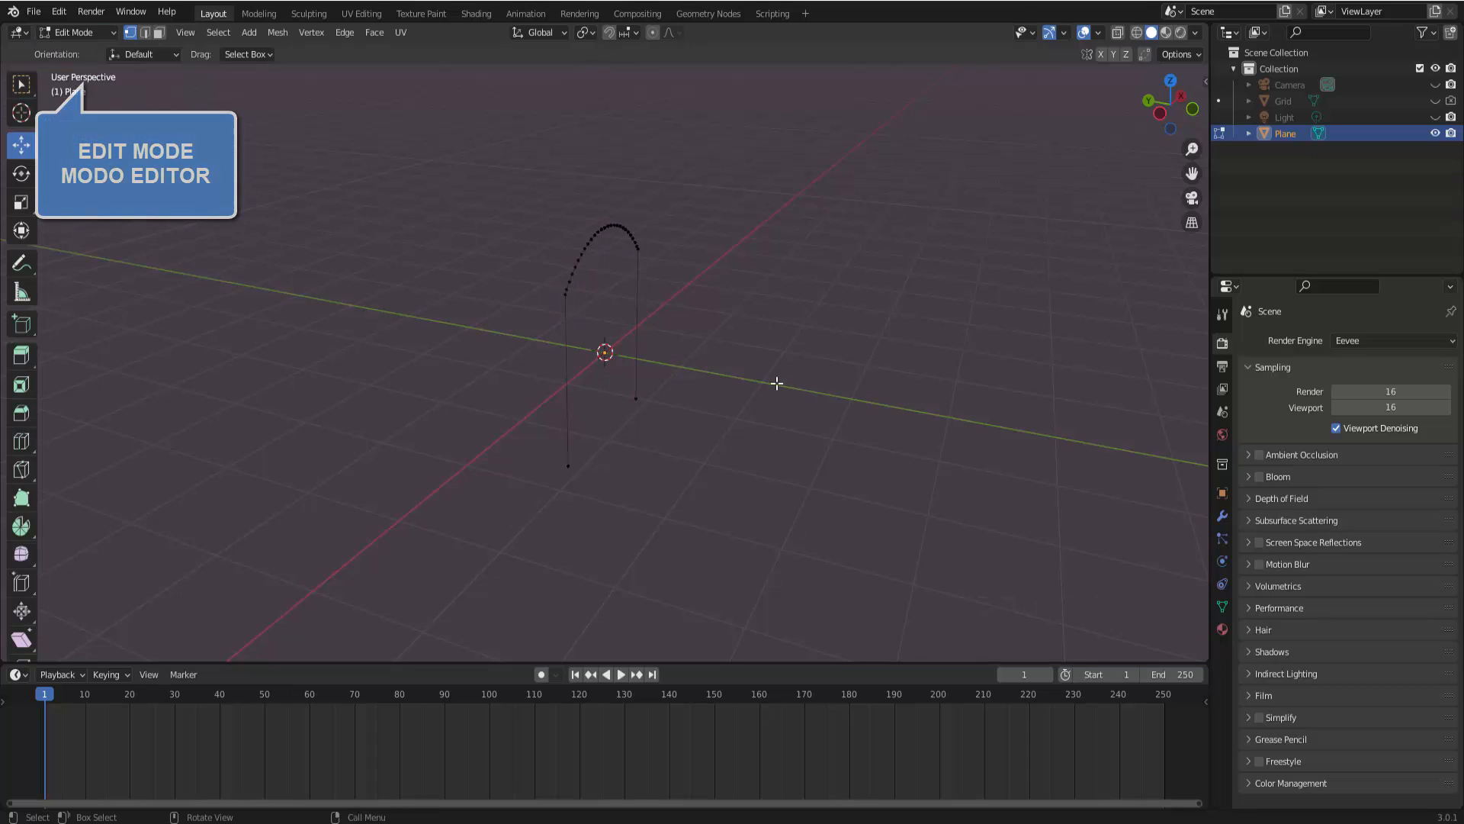
{"action": "key", "text": "a"}
{"action": "key", "text": "a"}
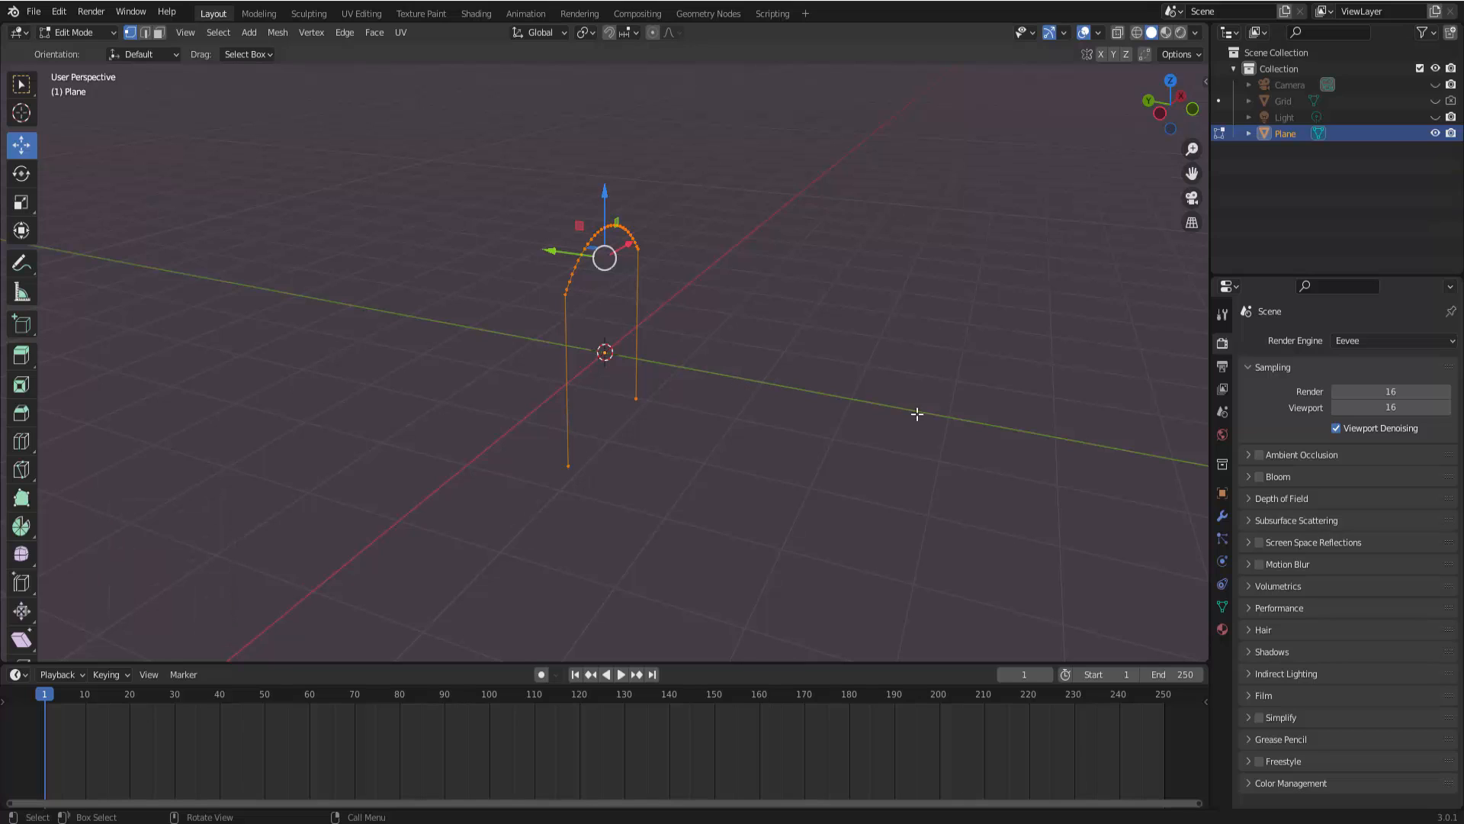
{"action": "key", "text": "y"}
{"action": "key", "text": "e"}
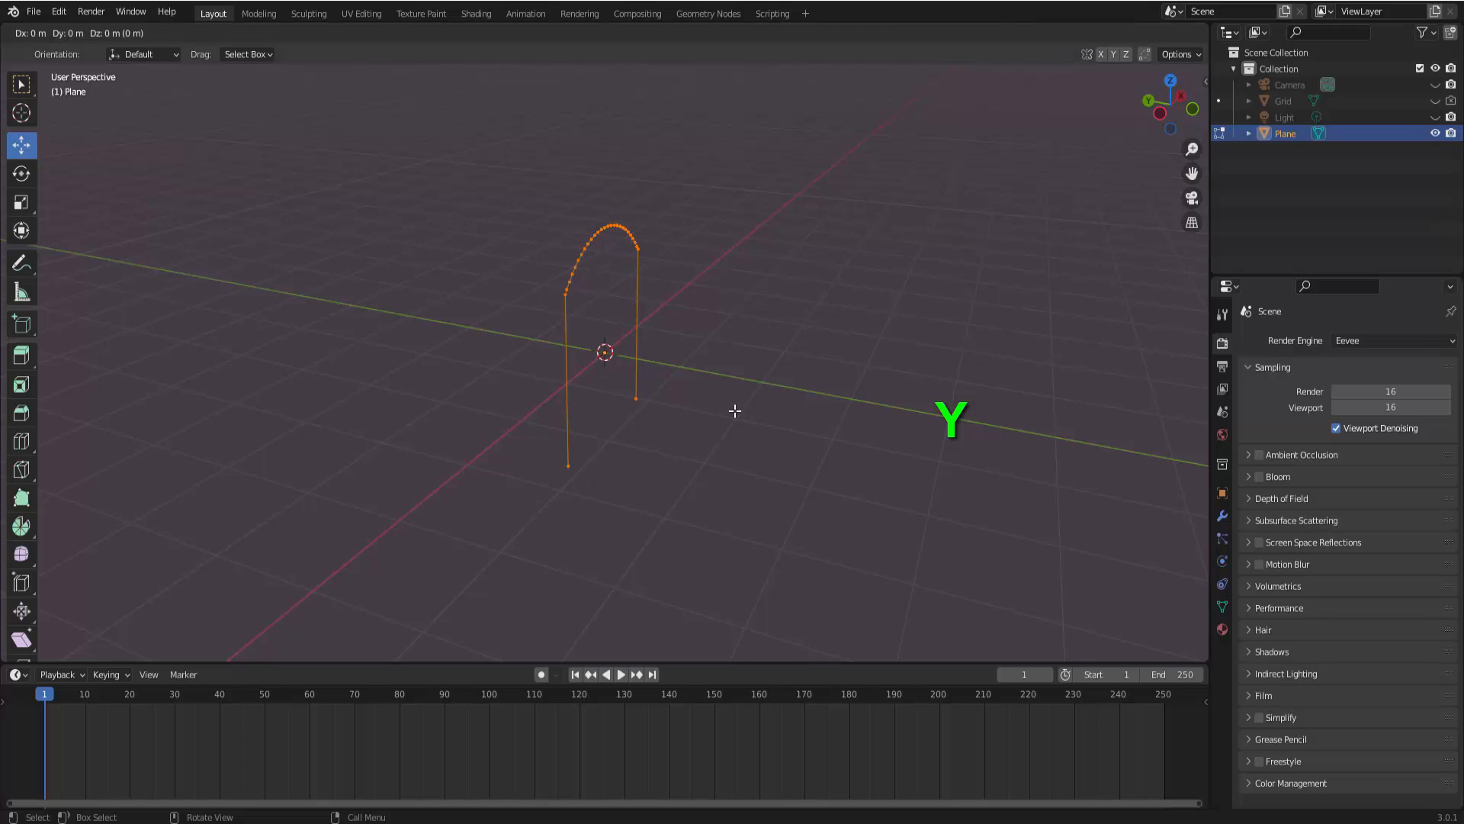
{"action": "key", "text": "y"}
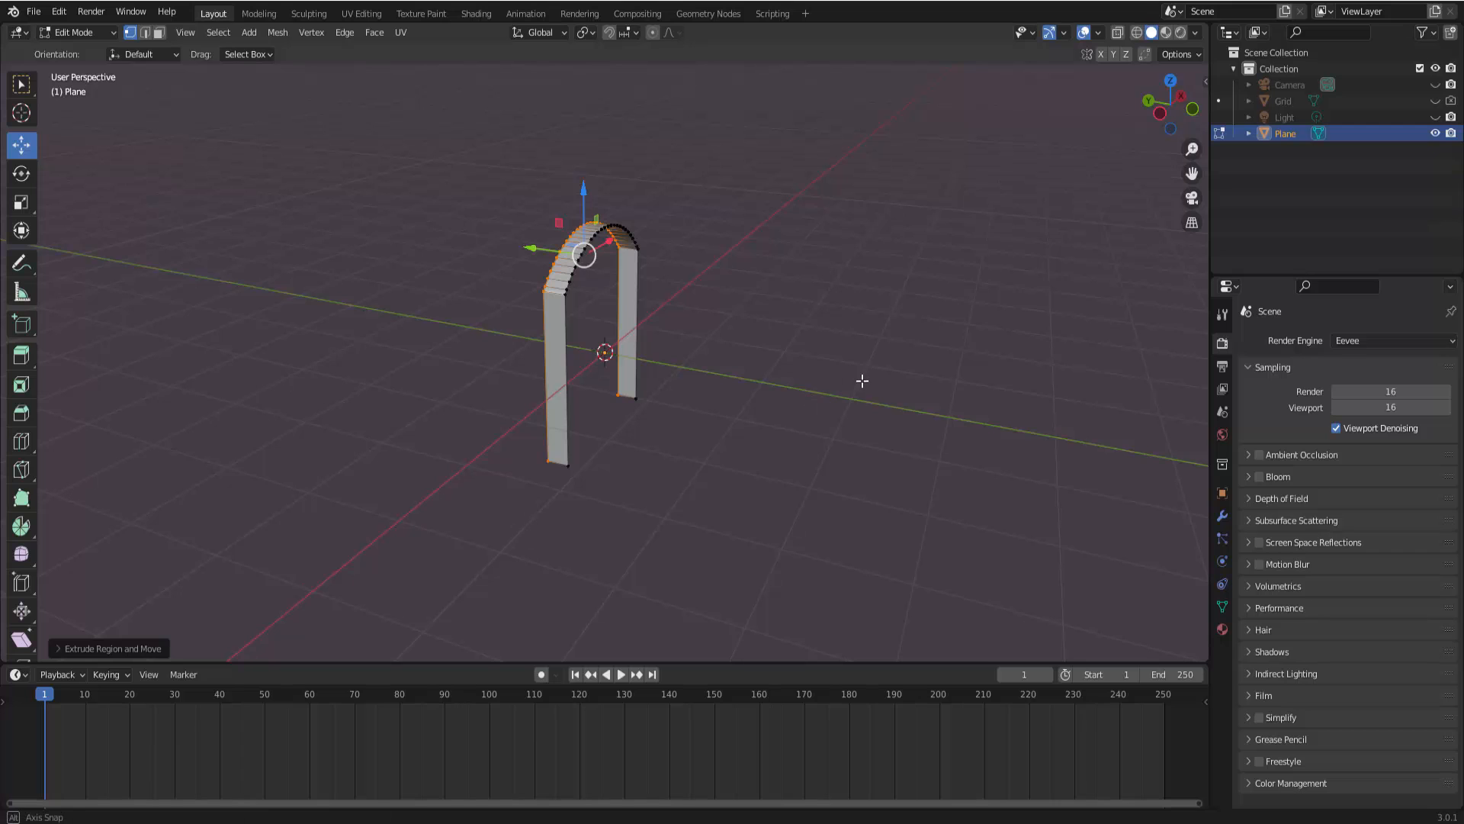
{"action": "middle_click_drag", "start_coordinate": [862, 381], "coordinate": [685, 387]}
{"action": "key", "text": "Tab"}
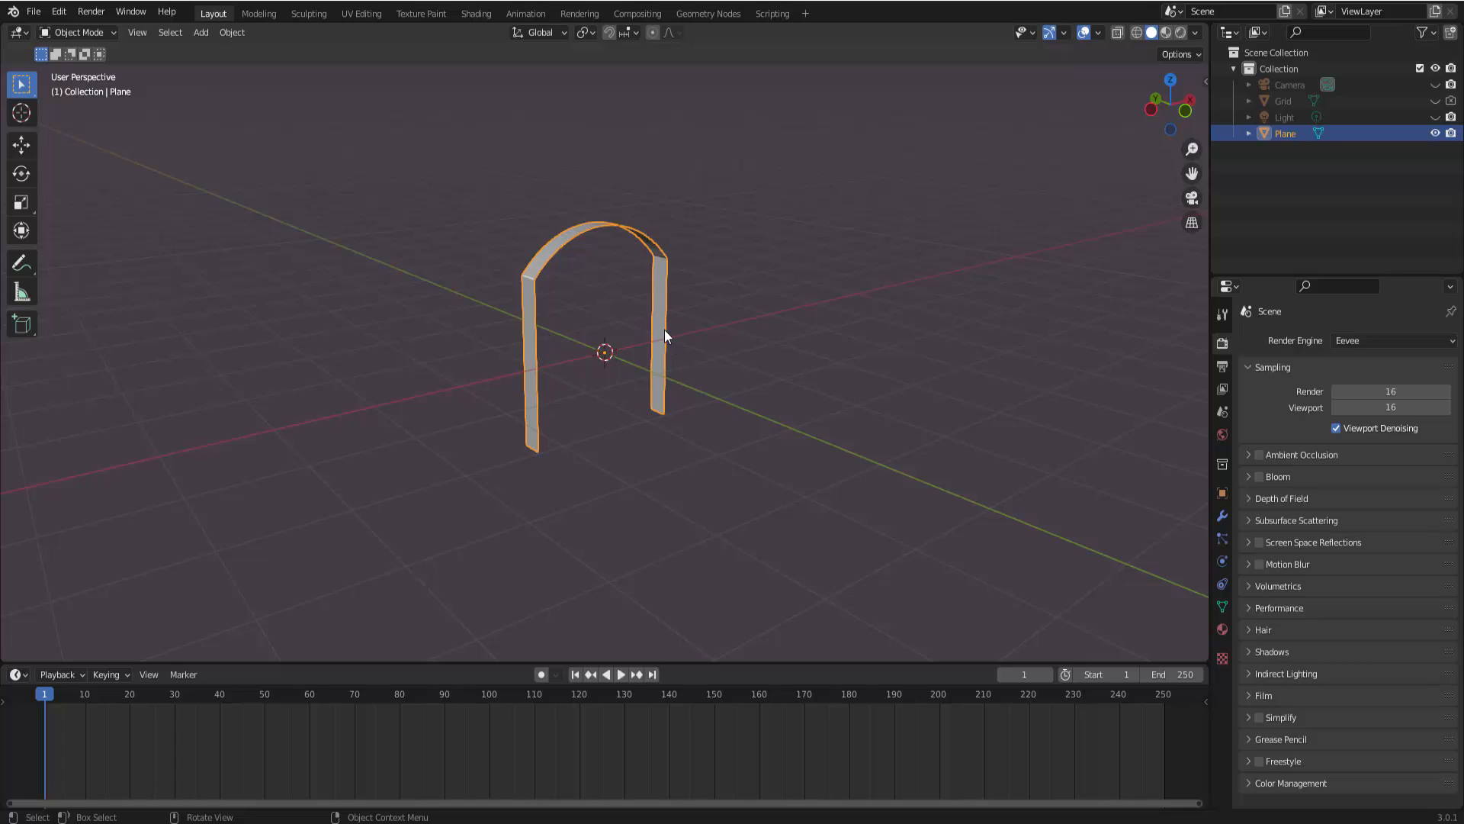
- Add a Solidify modifier to the arch with a thickness of 0.04 m and the Complex mode
{"action": "scroll", "coordinate": [742, 367], "scroll_direction": "down", "scroll_amount": 2}
{"action": "scroll", "coordinate": [742, 367], "scroll_direction": "up", "scroll_amount": 3}
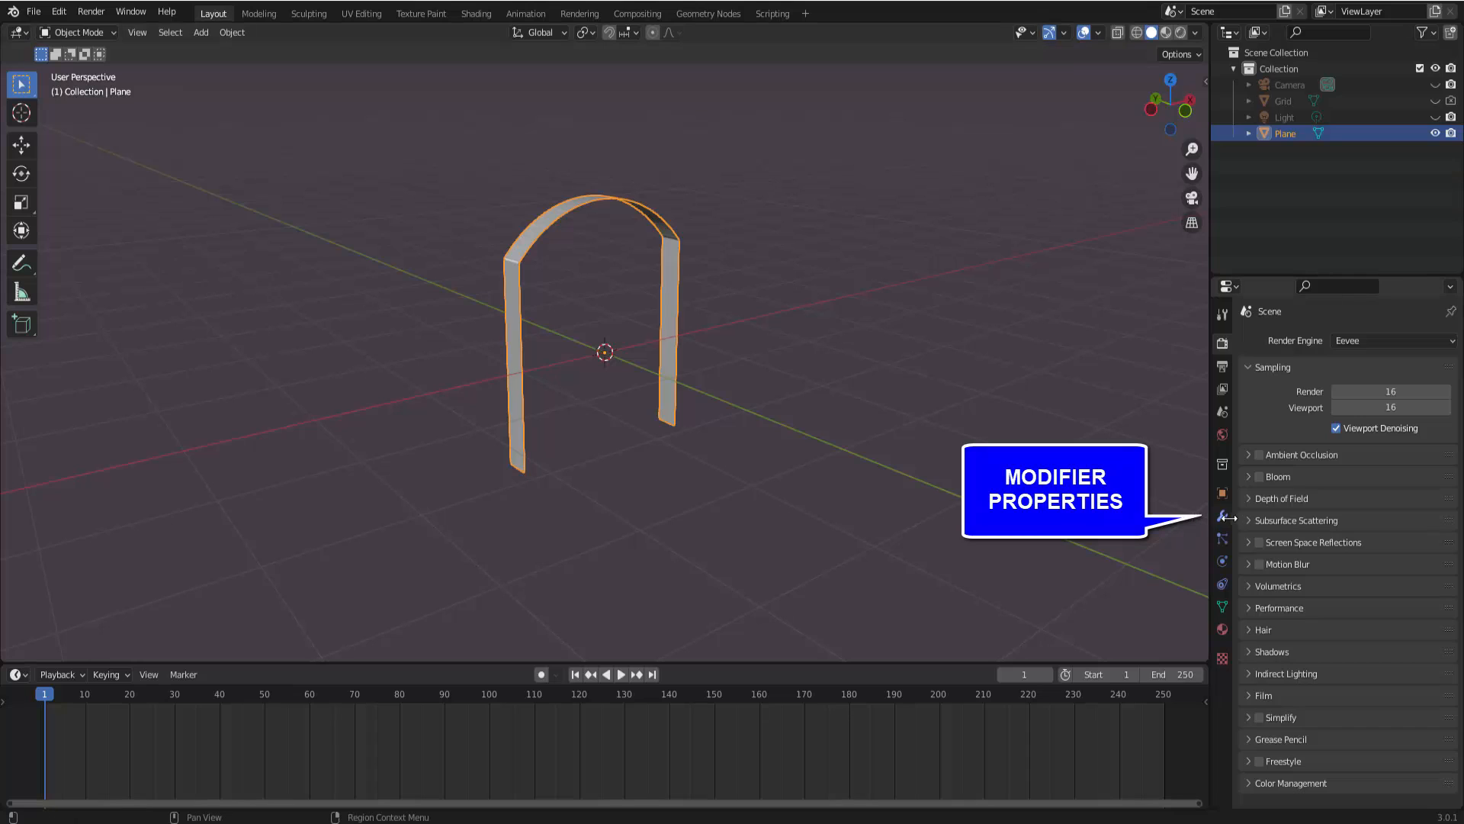
{"action": "left_click", "coordinate": [1223, 516]}
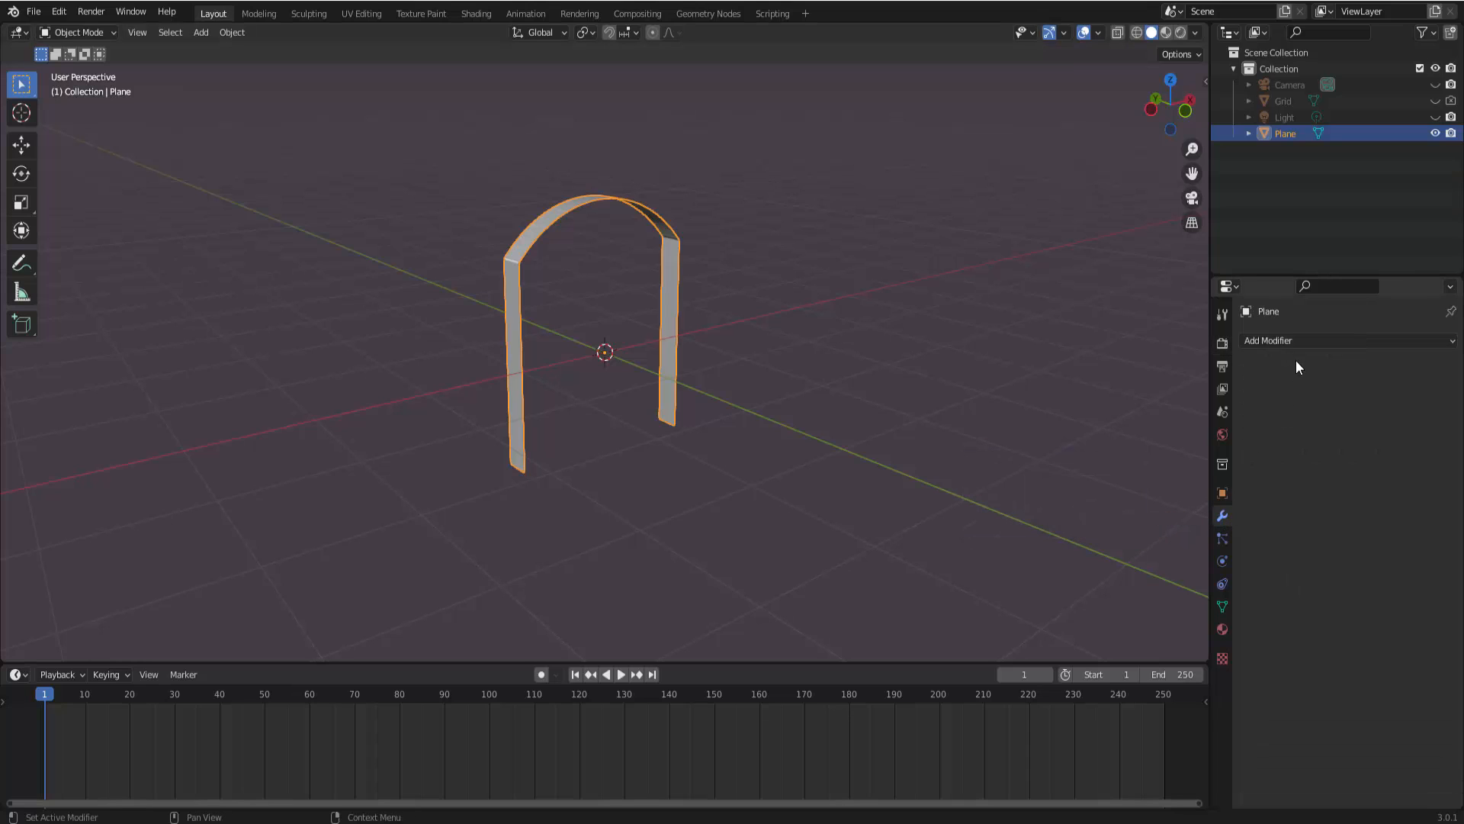
{"action": "left_click", "coordinate": [1296, 341]}
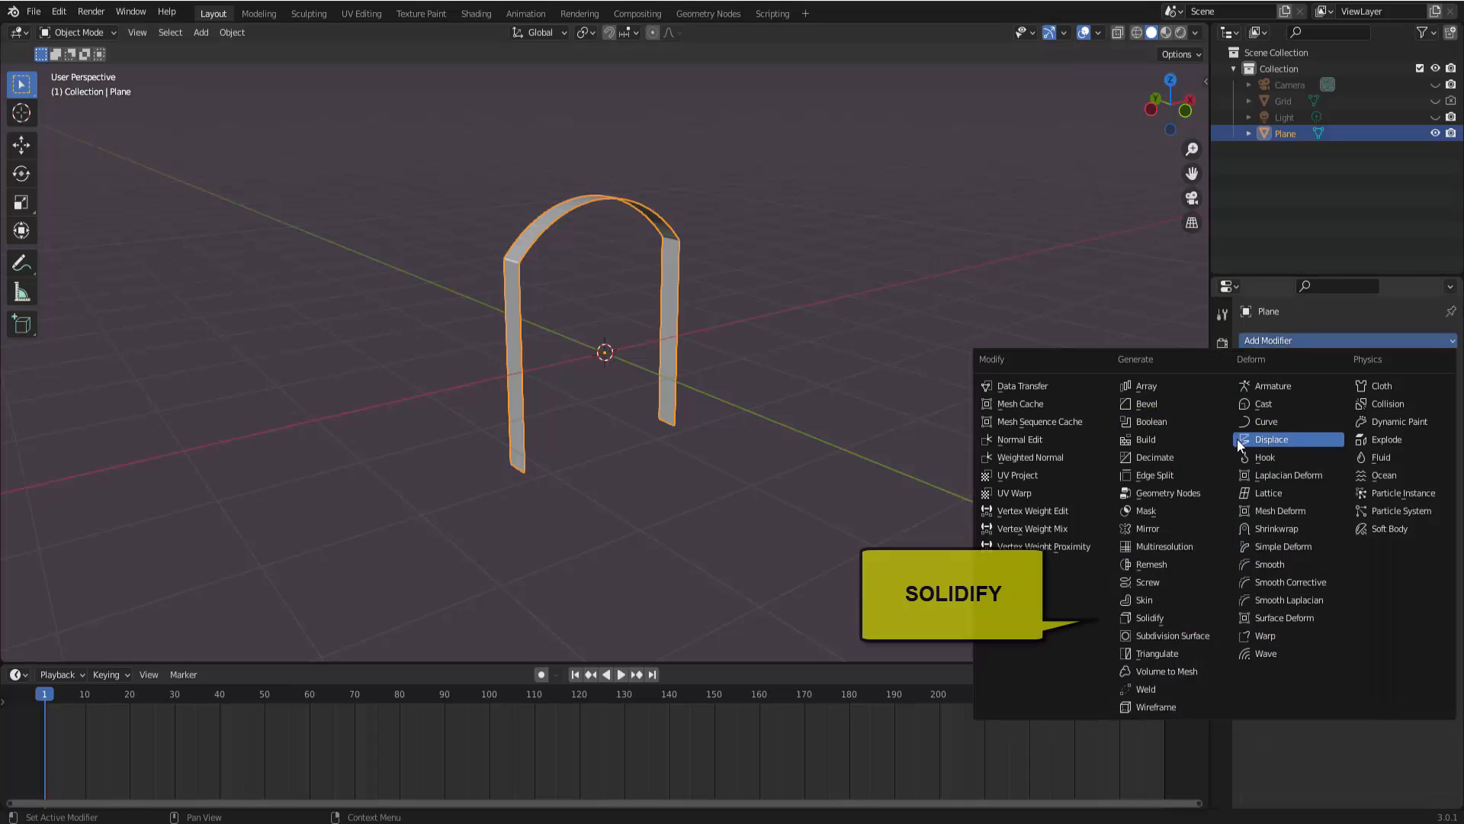
{"action": "left_click", "coordinate": [1150, 618]}
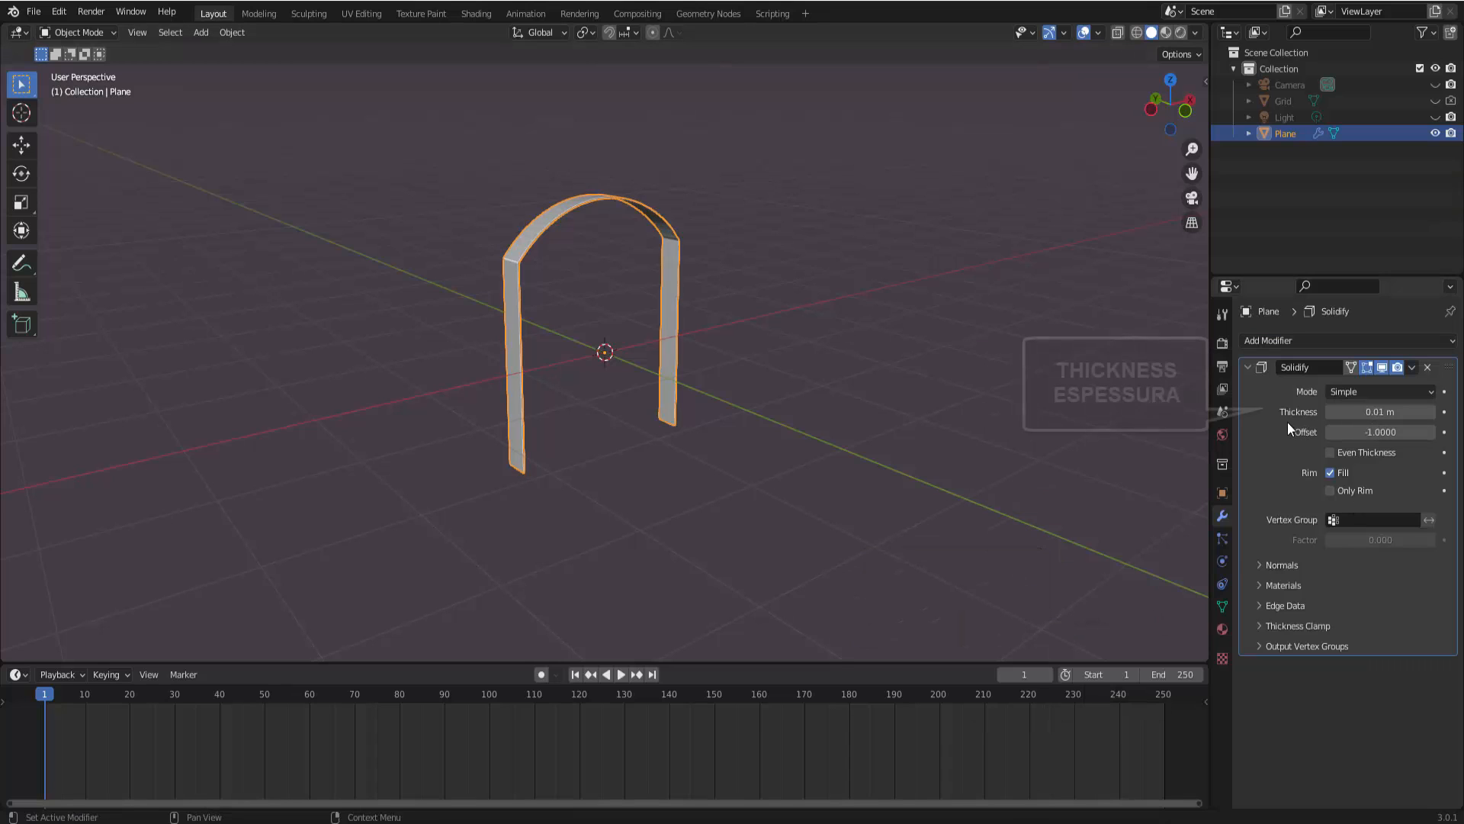
{"action": "mouse_move", "coordinate": [1372, 412]}
{"action": "left_mouse_down"}
{"action": "mouse_move", "coordinate": [1342, 412]}
{"action": "mouse_move", "coordinate": [1389, 412]}
{"action": "left_mouse_up"}
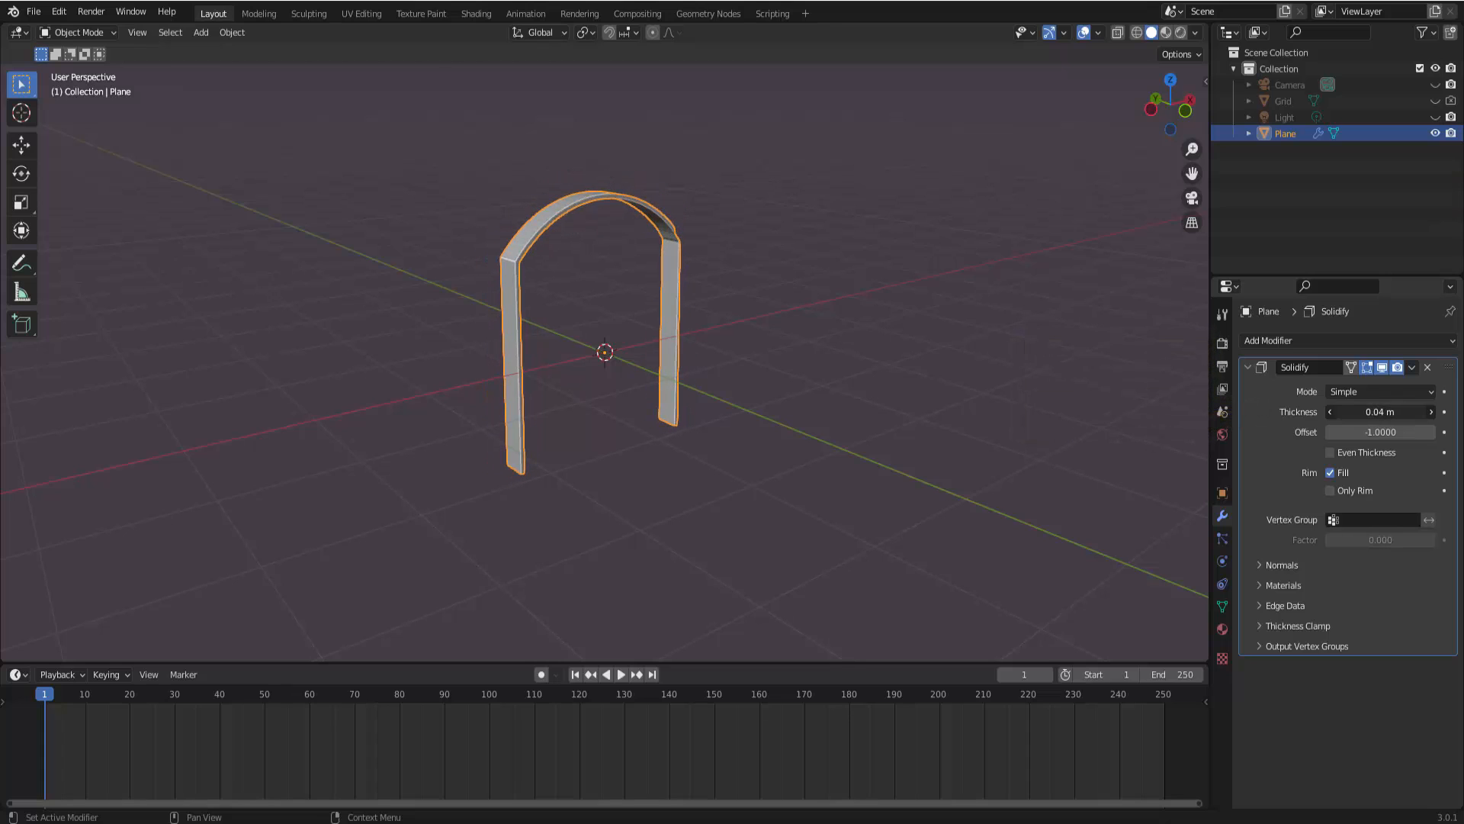
{"action": "left_click", "coordinate": [1353, 392]}
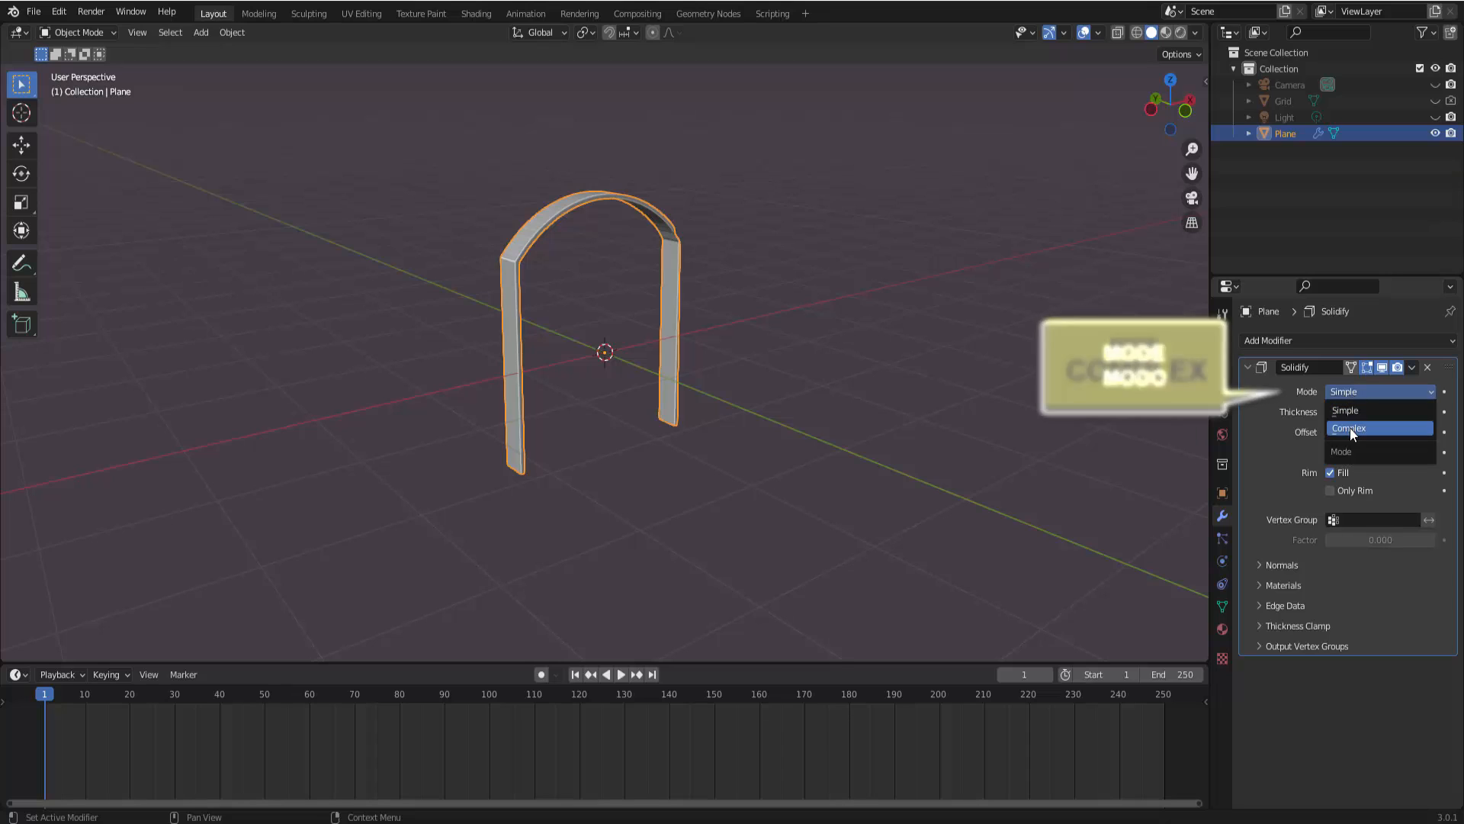
{"action": "left_click", "coordinate": [1350, 429]}
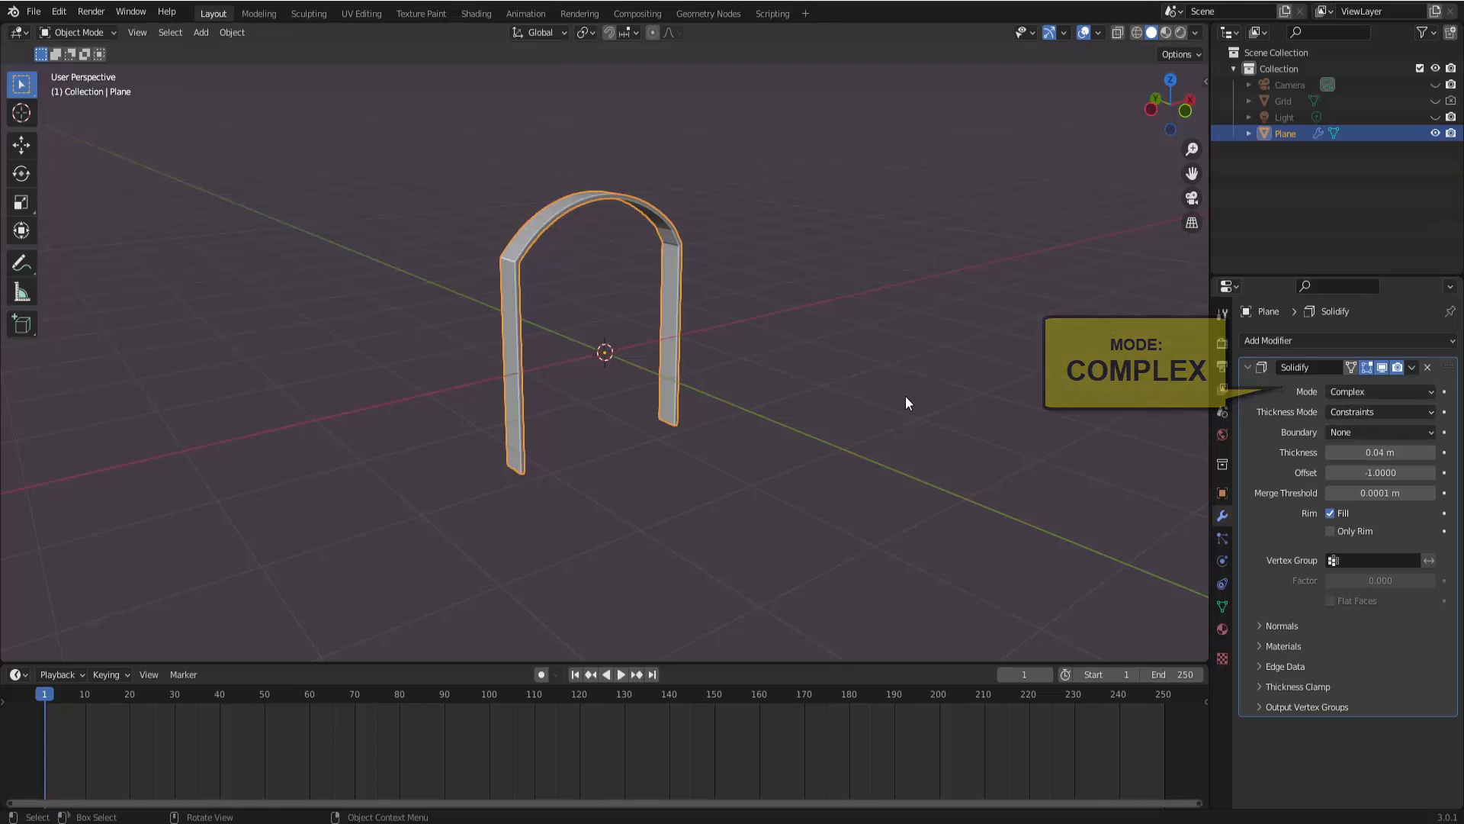
- Apply Shade Smooth to the arch and enable Auto Smooth for its normals
{"action": "middle_click_drag", "start_coordinate": [907, 397], "coordinate": [755, 409]}
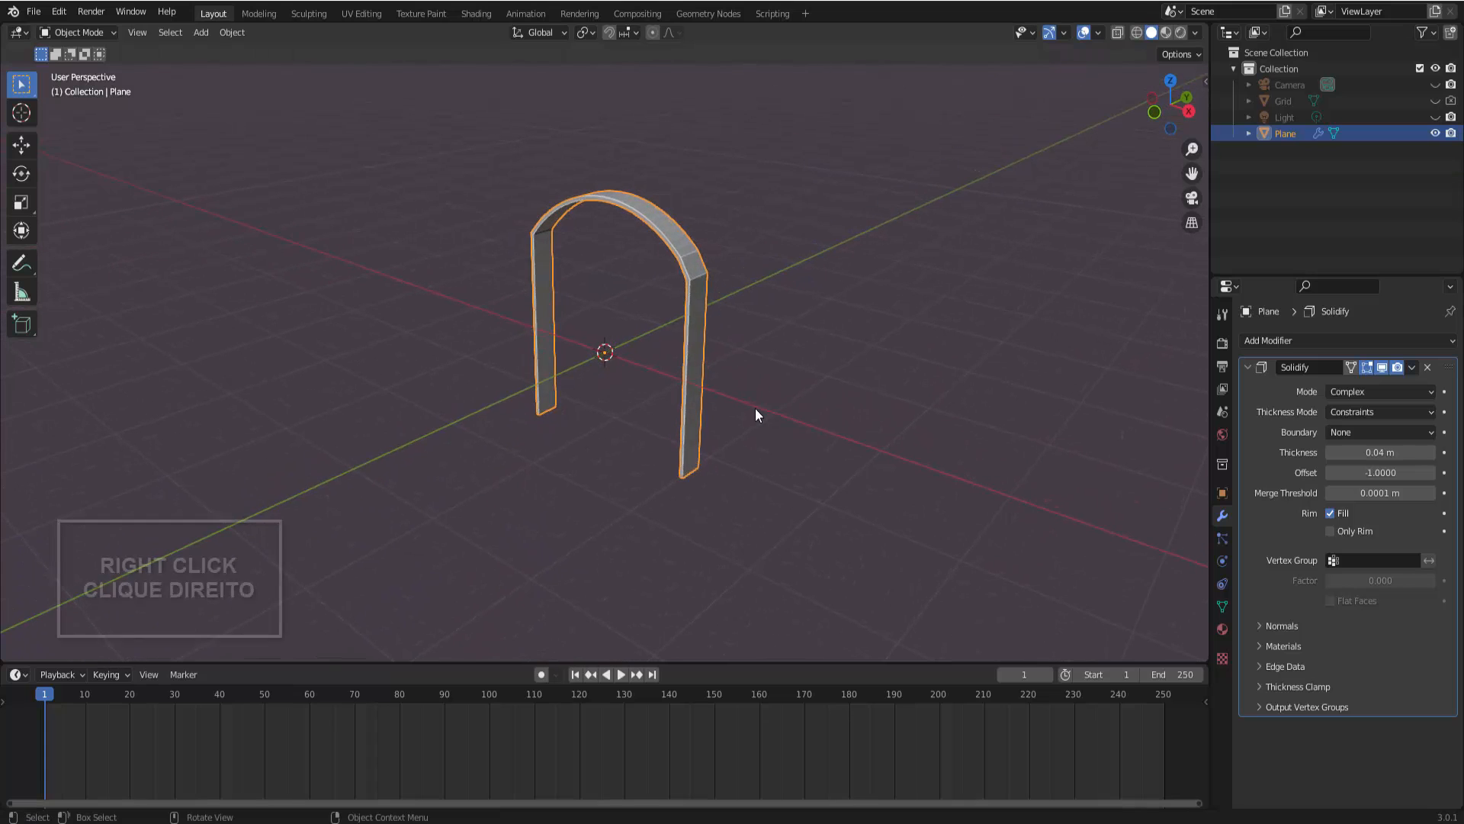
{"action": "right_click", "coordinate": [875, 235]}
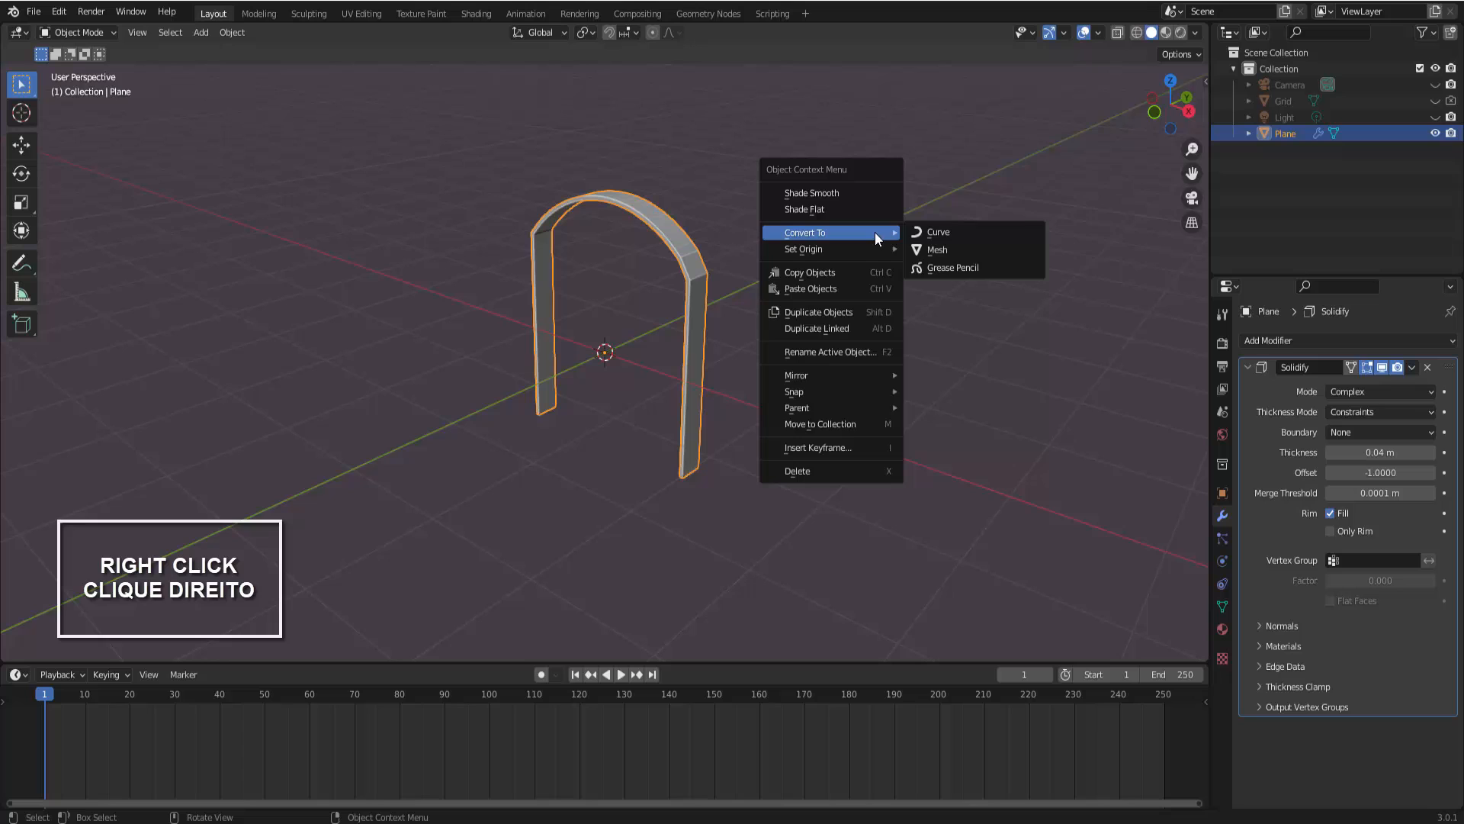
{"action": "left_click", "coordinate": [853, 197]}
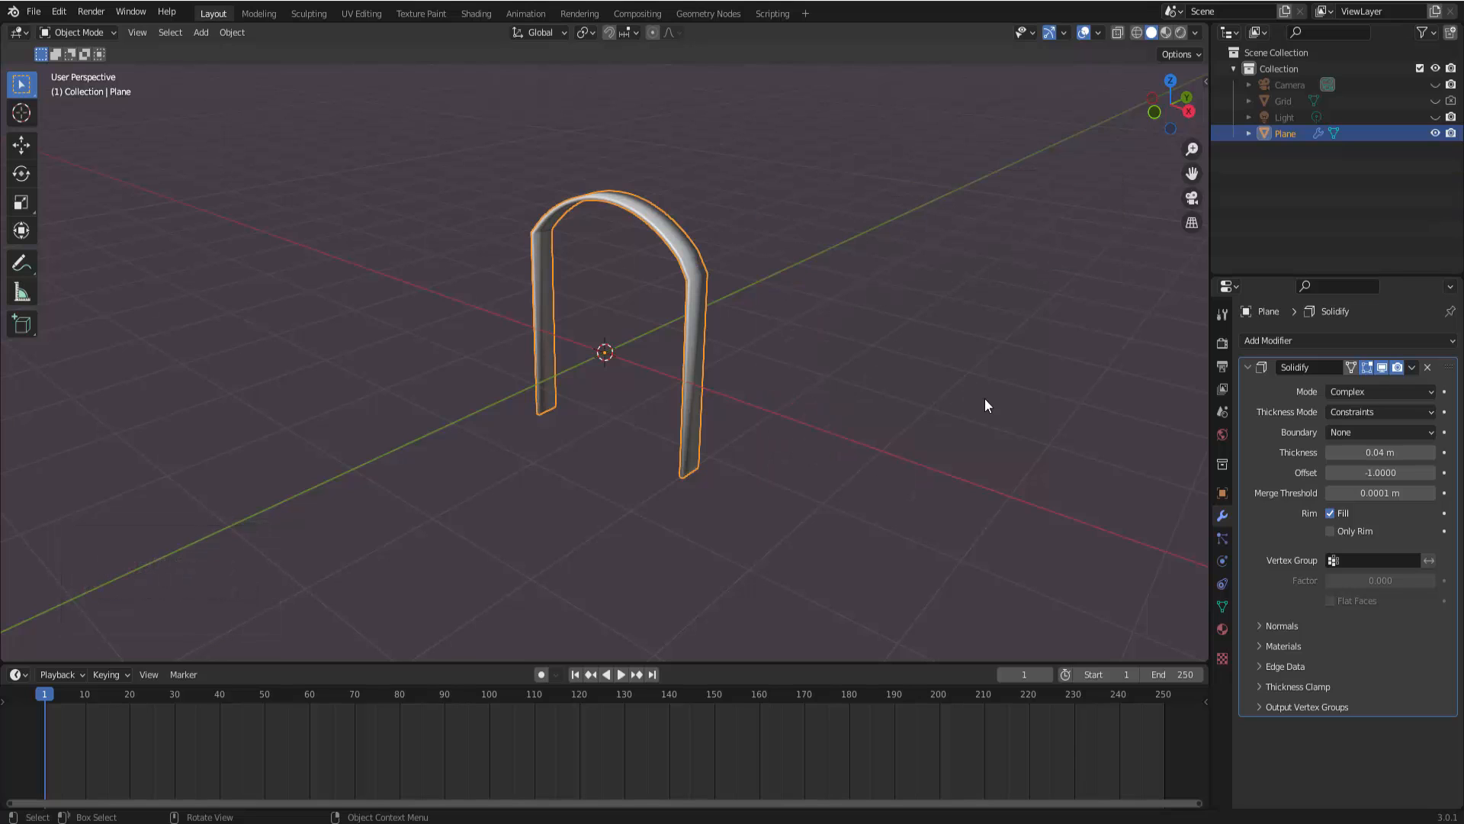
{"action": "scroll", "coordinate": [759, 317], "scroll_direction": "up", "scroll_amount": 2}
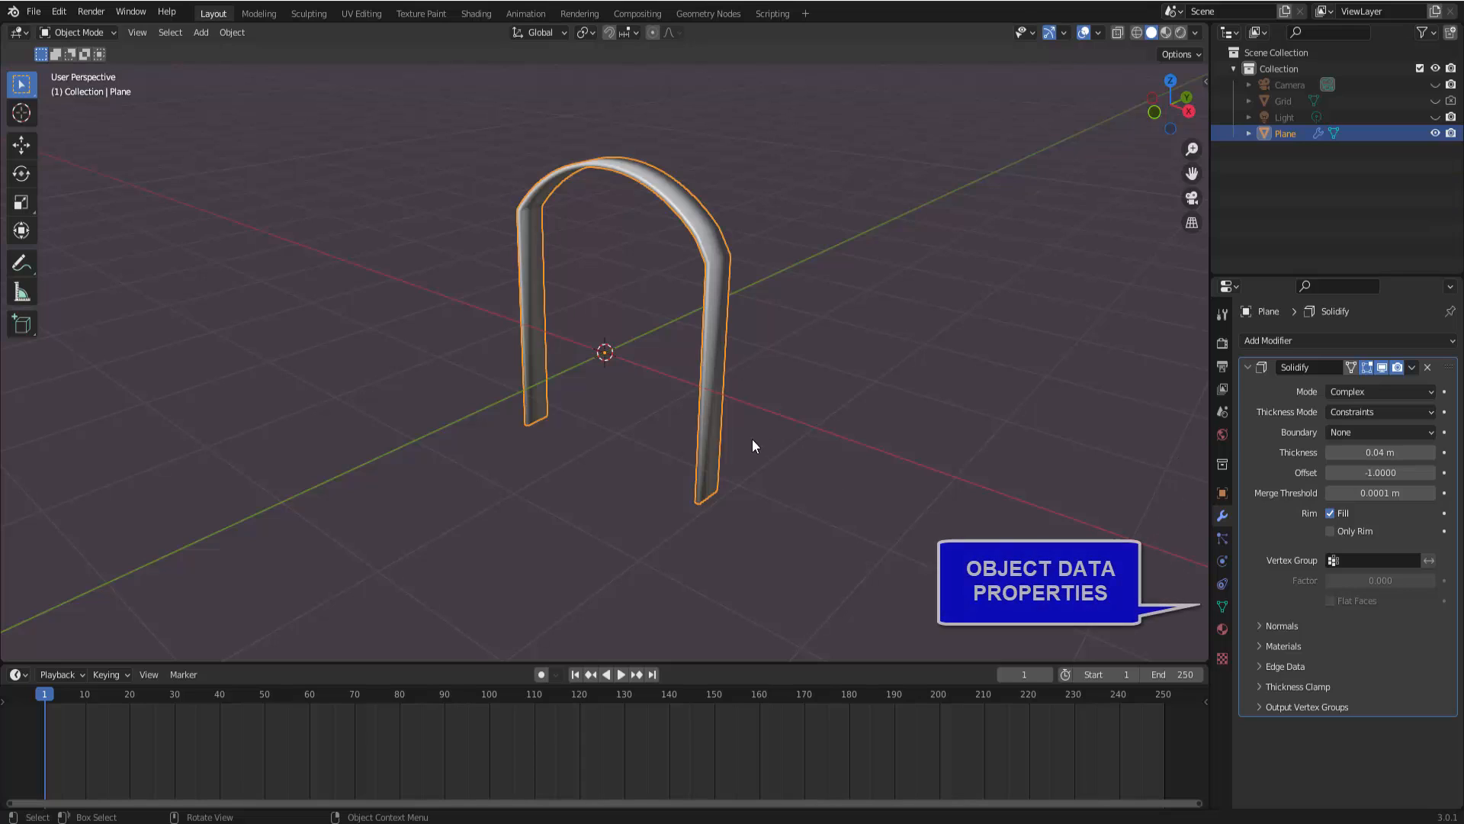
{"action": "left_click", "coordinate": [1221, 607]}
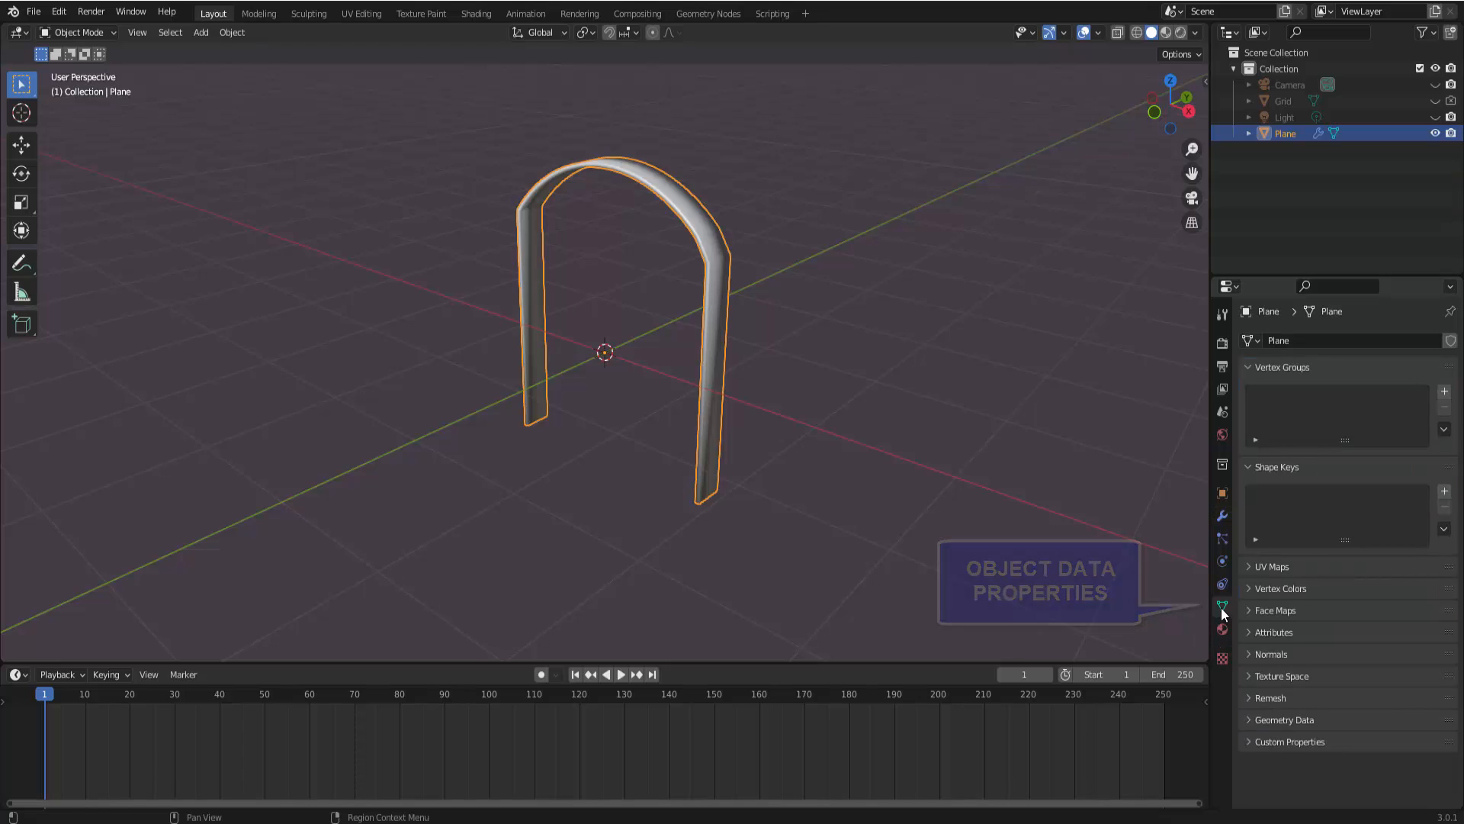
{"action": "left_click", "coordinate": [1256, 656]}
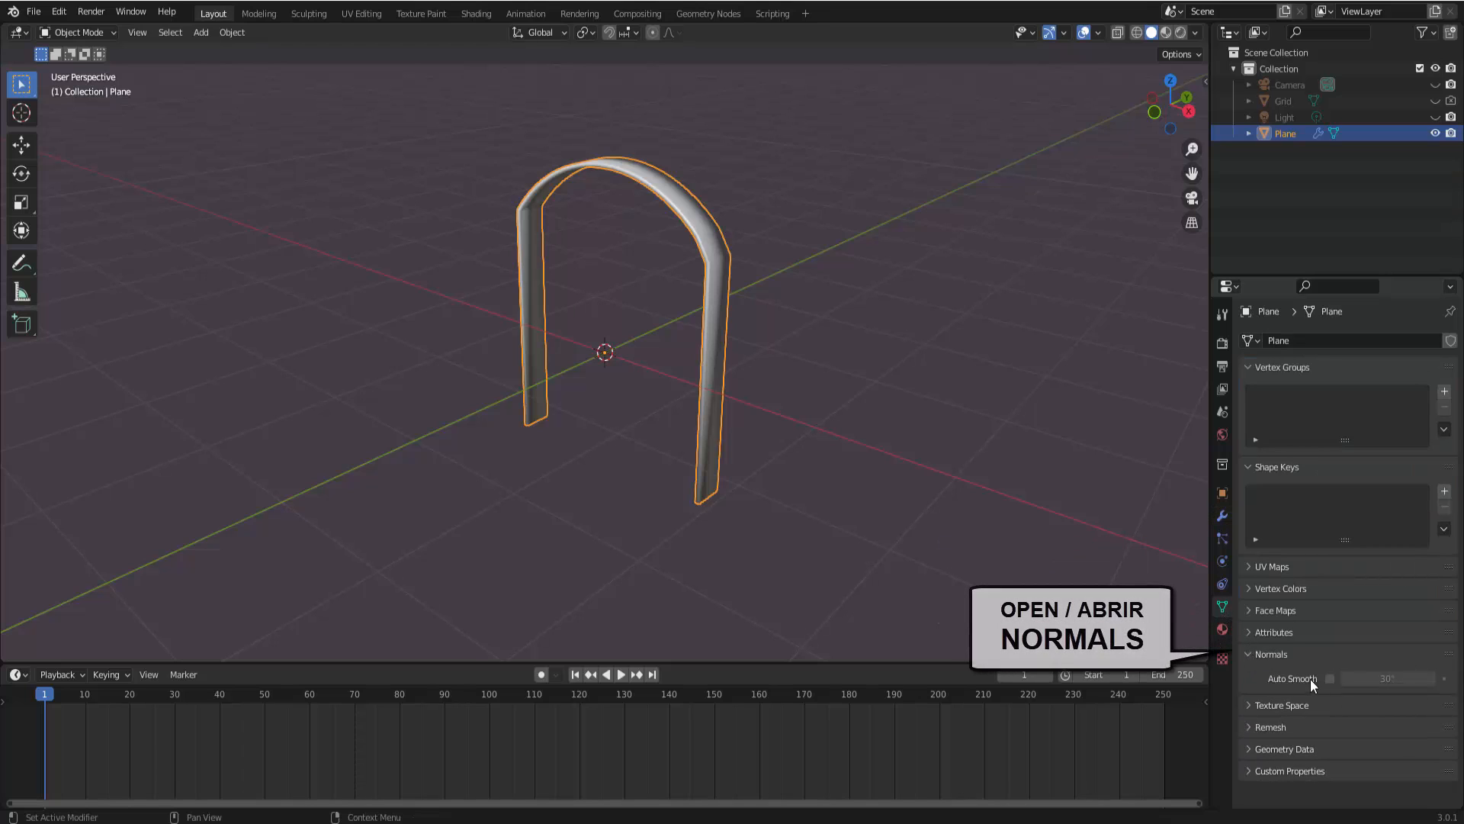
{"action": "left_click", "coordinate": [1330, 679]}
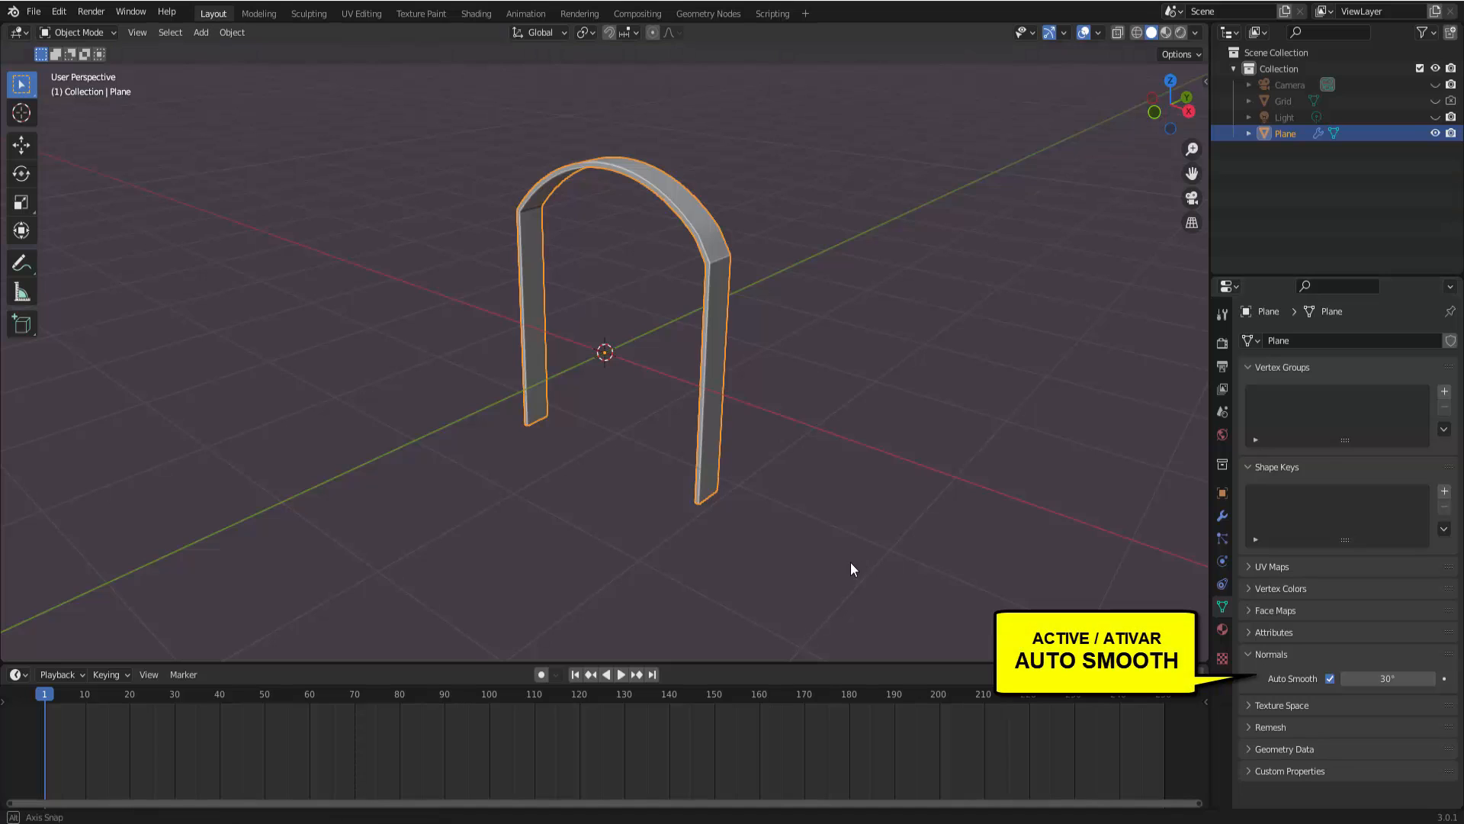
{"action": "middle_click_drag", "start_coordinate": [850, 561], "coordinate": [927, 345]}
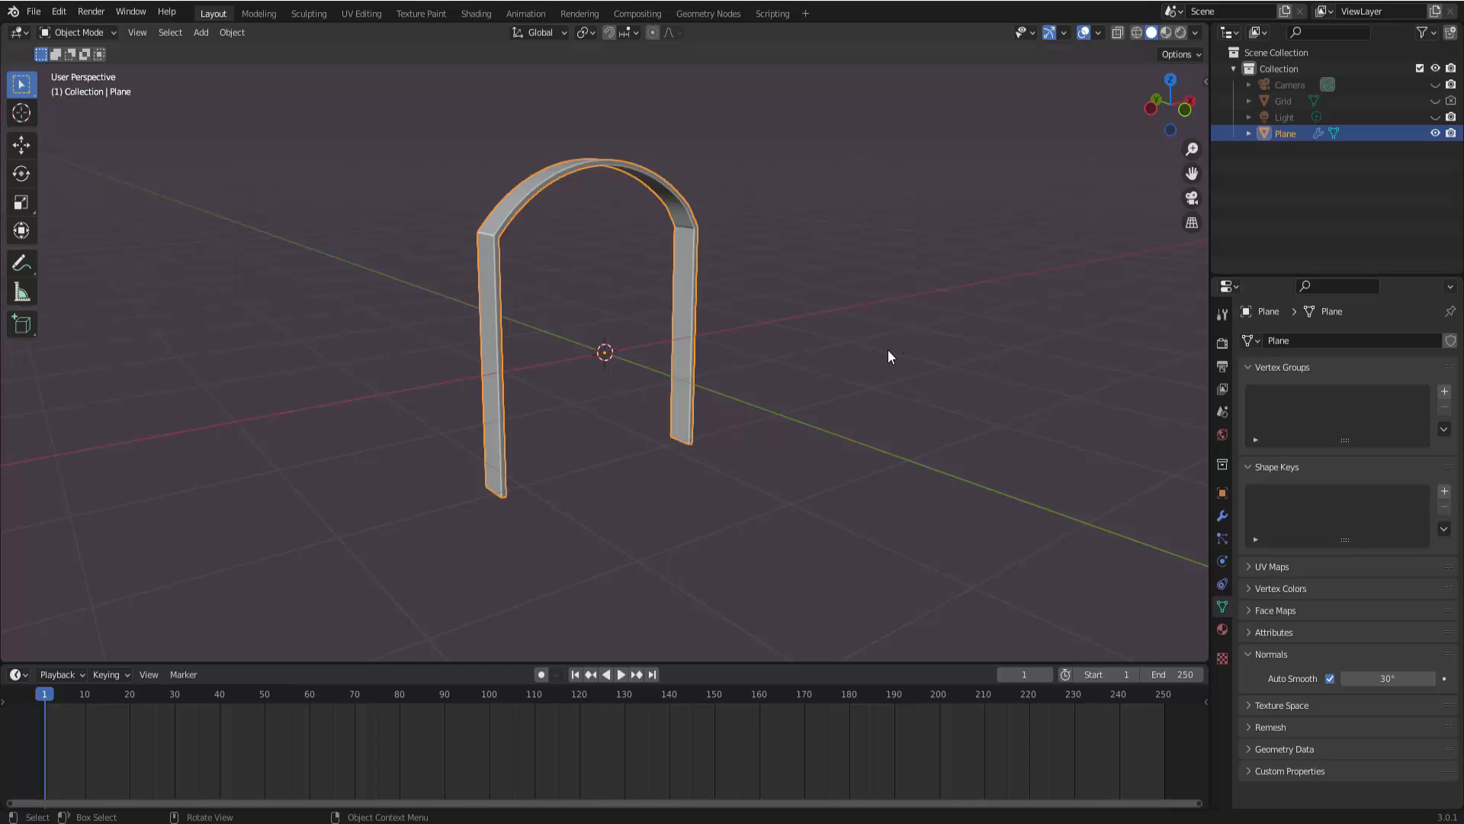
- Undo the smoothing, the Solidify modifier and the Y extrusion of the arch, and return to Object Mode
{"action": "key", "text": "ctrl+z"}
{"action": "key", "text": "ctrl+z"}
{"action": "key", "text": "ctrl+z"}
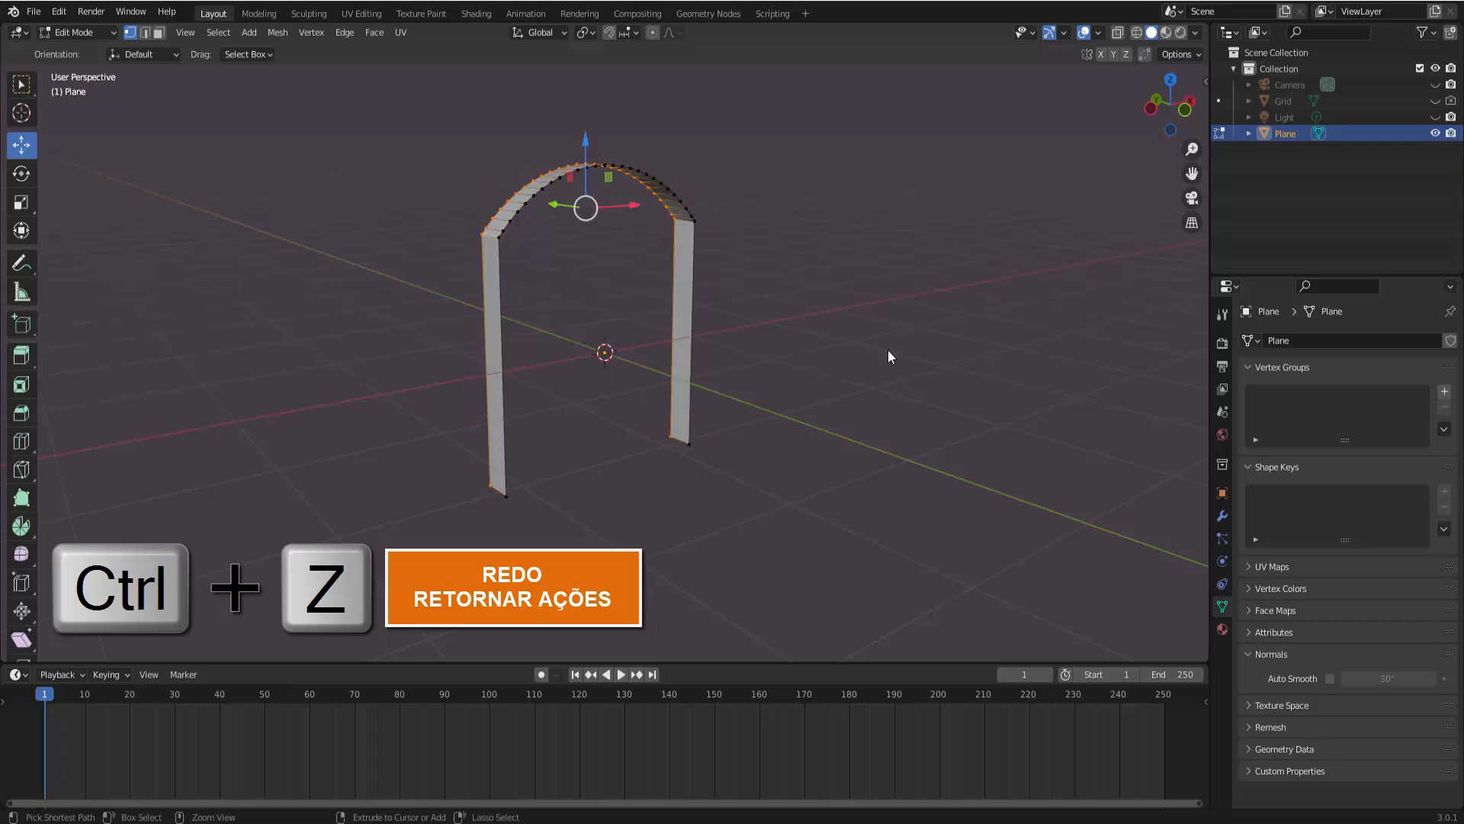
{"action": "key", "text": "ctrl+z"}
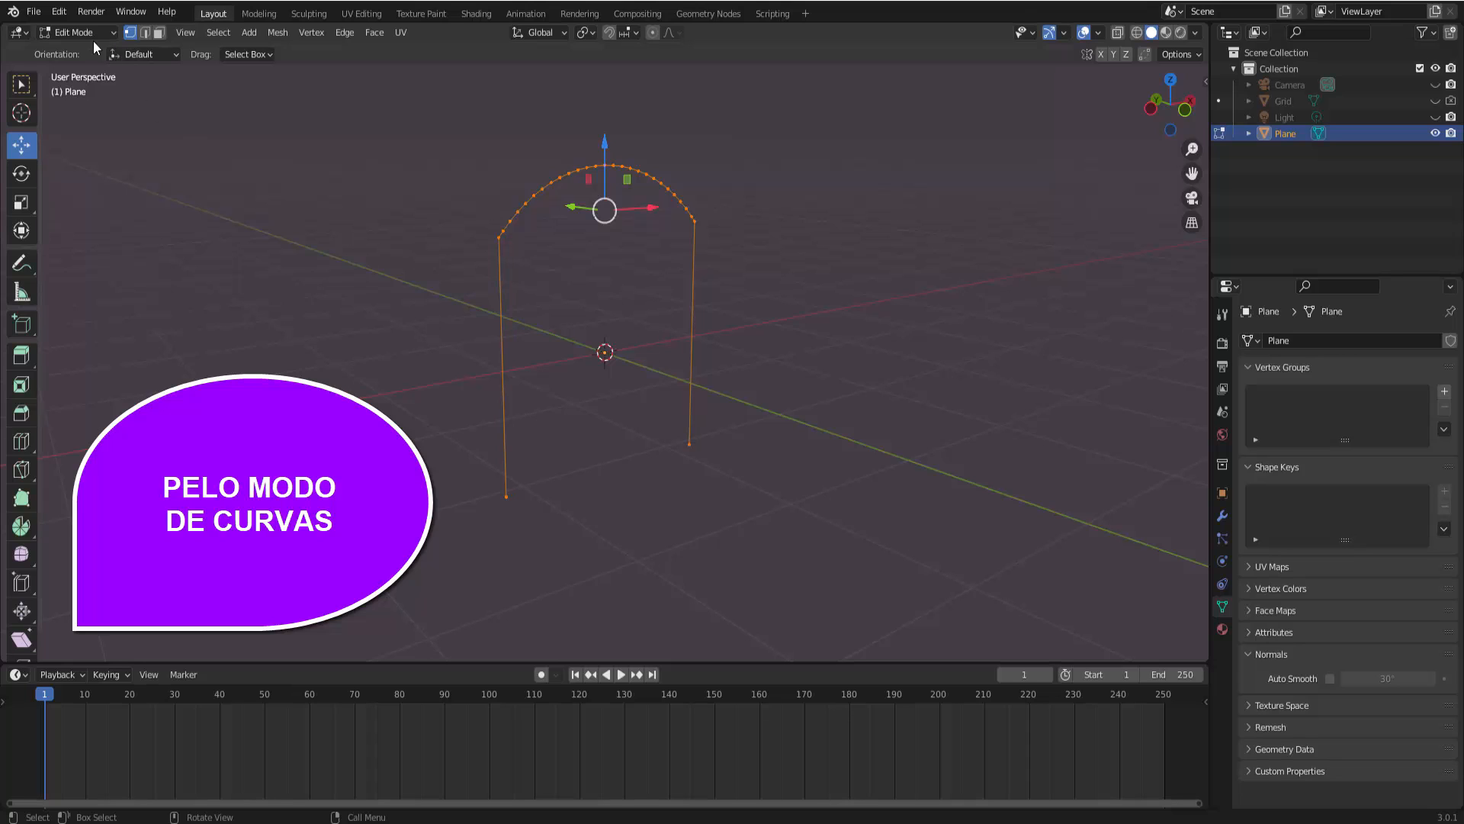
{"action": "left_click", "coordinate": [88, 32]}
{"action": "left_click", "coordinate": [89, 53]}
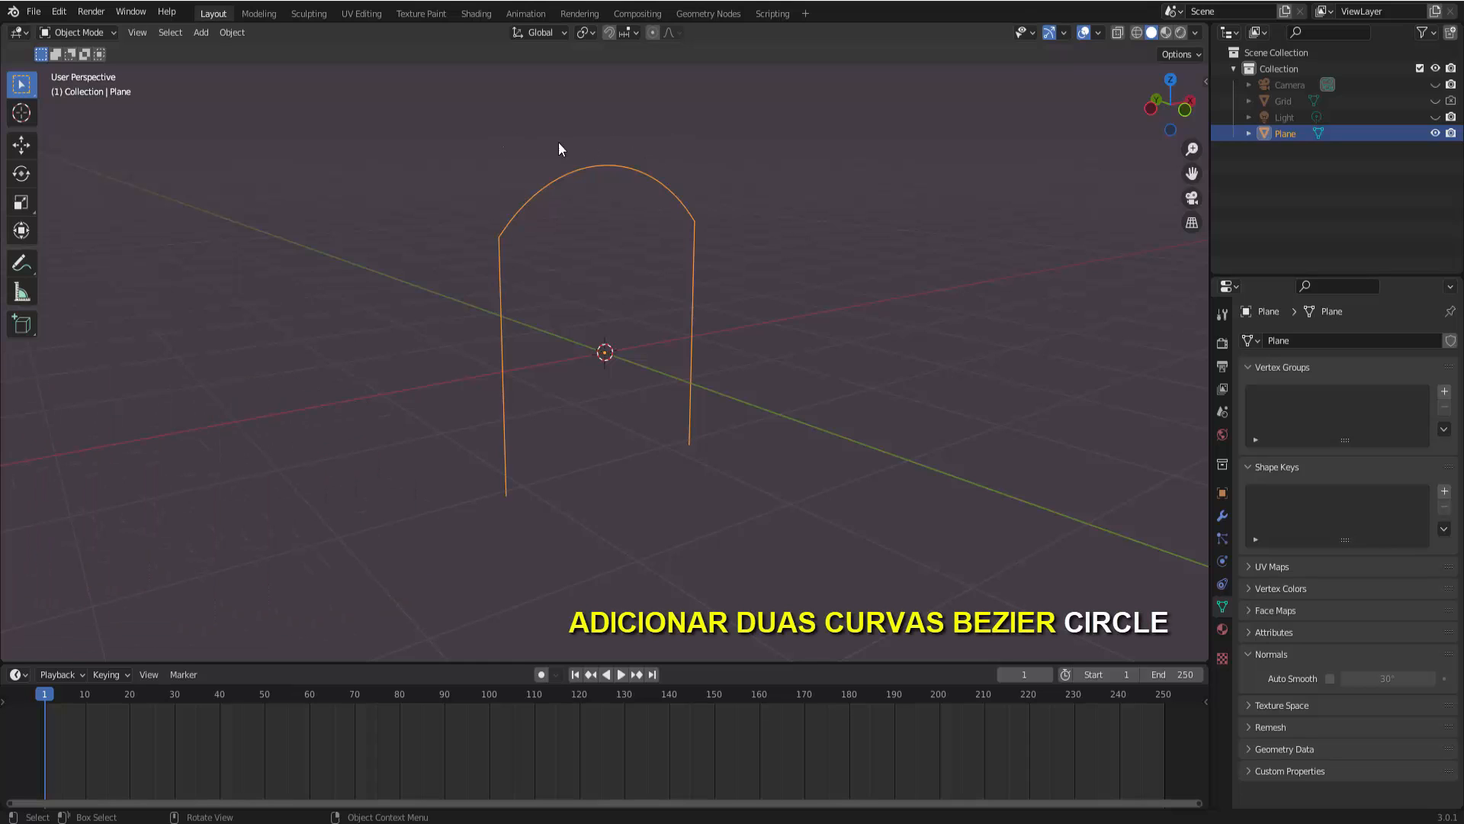
- Add a Bezier circle scaled down to a small ring and place it on the X axis beside the arch outline
{"action": "left_click", "coordinate": [206, 35]}
{"action": "mouse_move", "coordinate": [221, 69]}
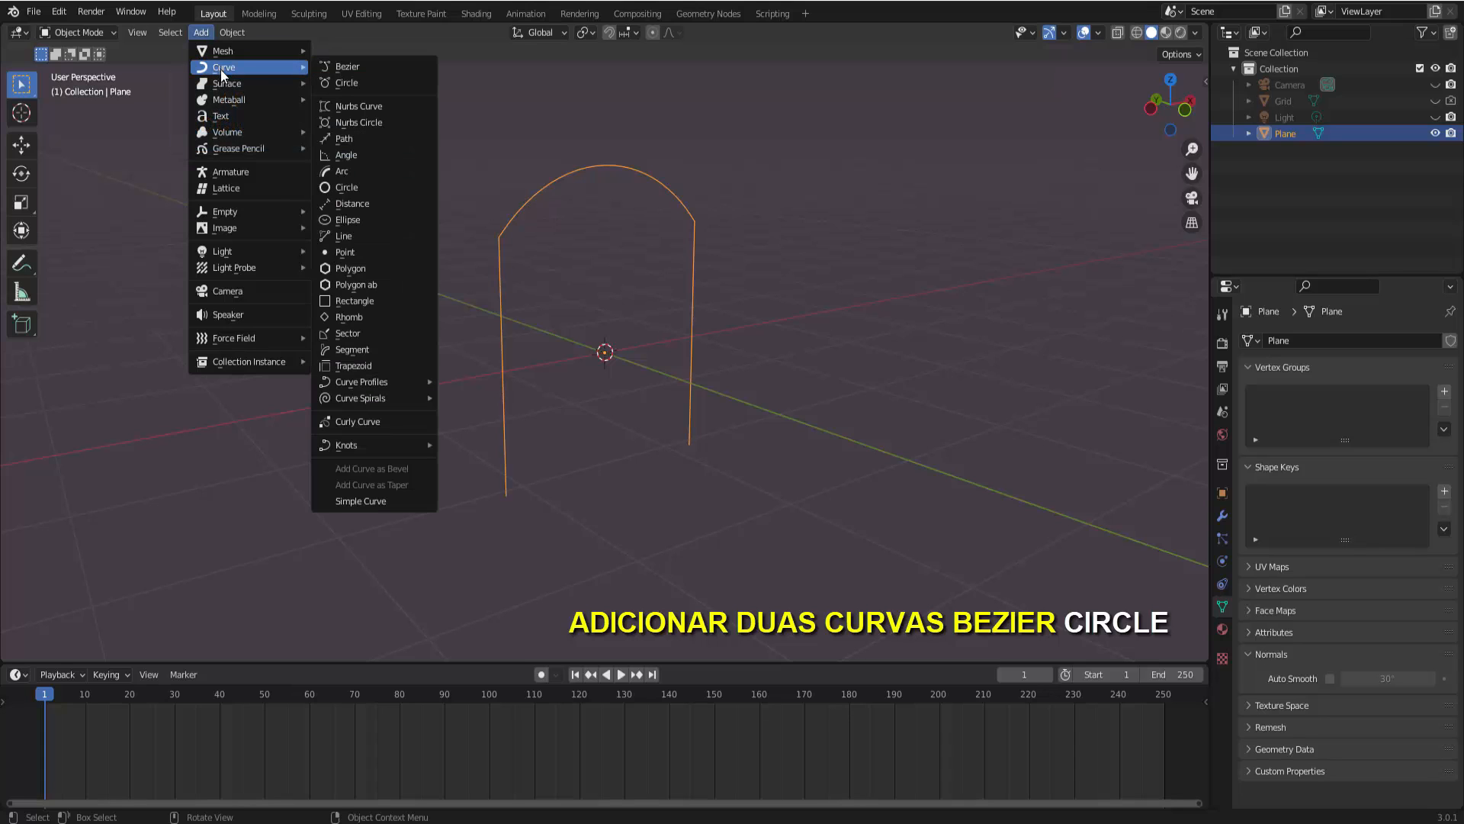
{"action": "left_click", "coordinate": [360, 84]}
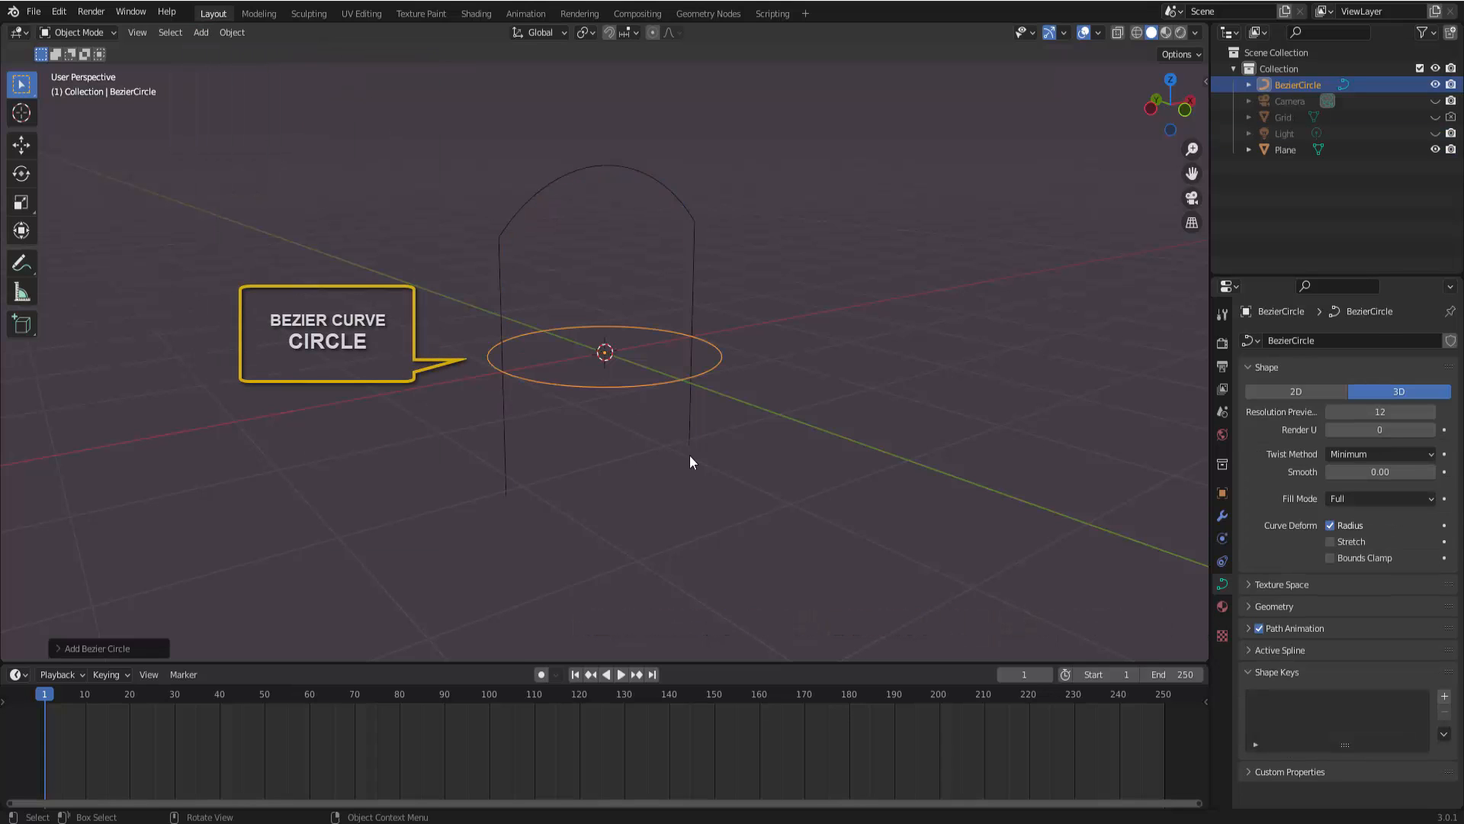
{"action": "key", "text": "s"}
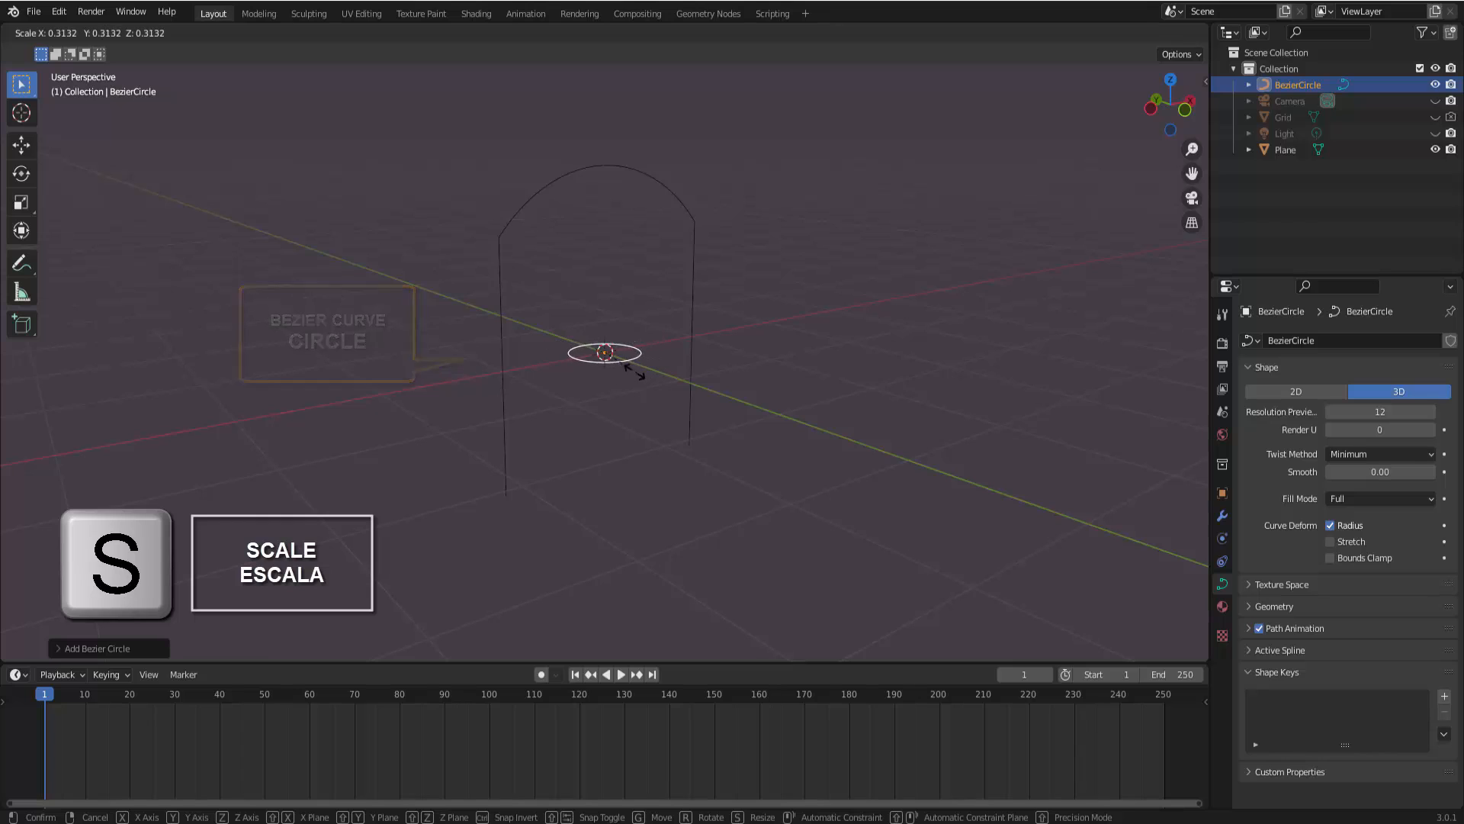
{"action": "left_click", "coordinate": [614, 358]}
{"action": "left_click", "coordinate": [22, 145]}
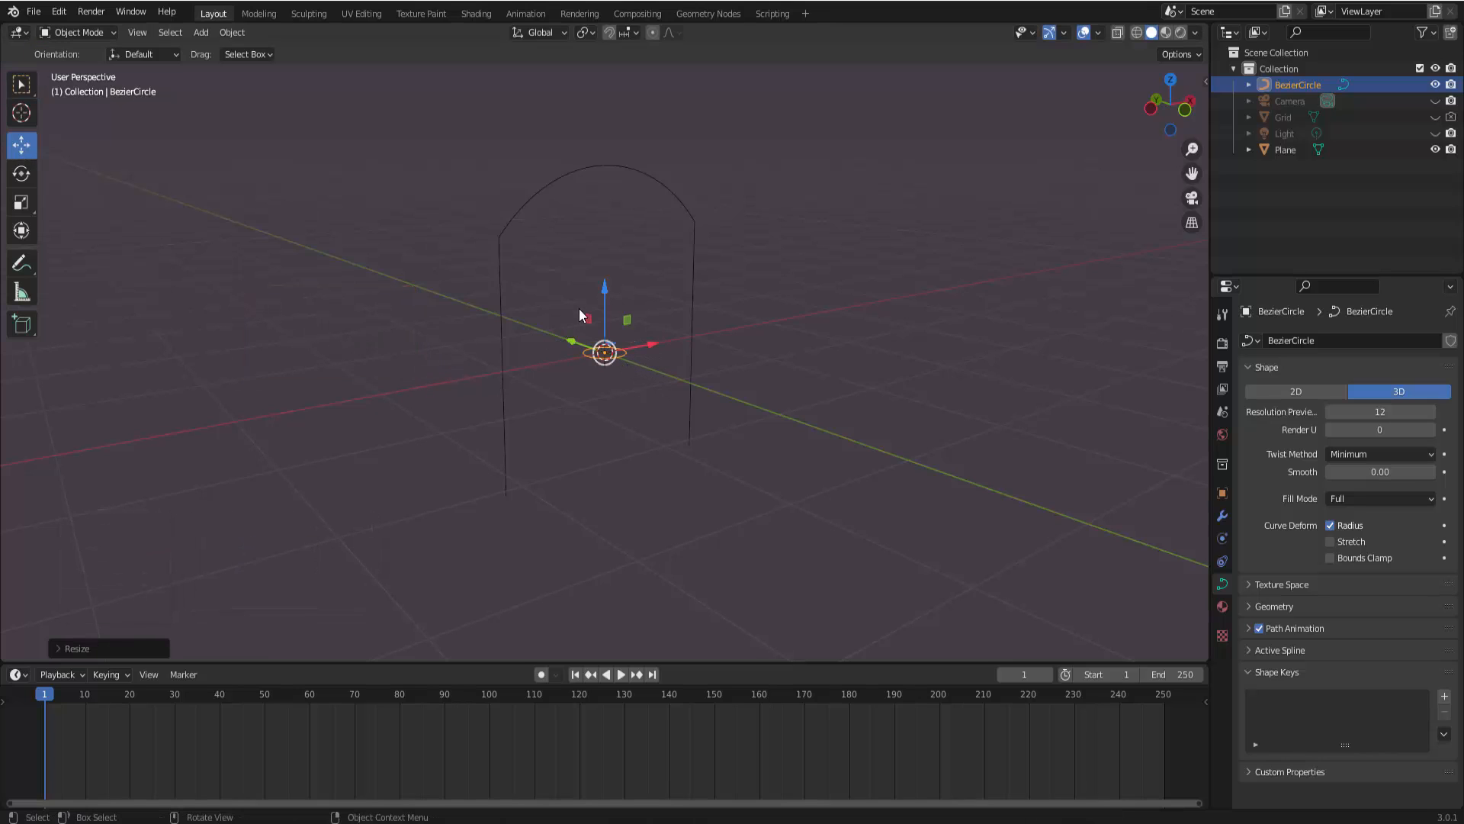
{"action": "left_click_drag", "start_coordinate": [643, 350], "coordinate": [904, 322]}
- Add a second Bezier circle of similar small size and place it on the X axis between the arch and the first circle
{"action": "left_click", "coordinate": [201, 32]}
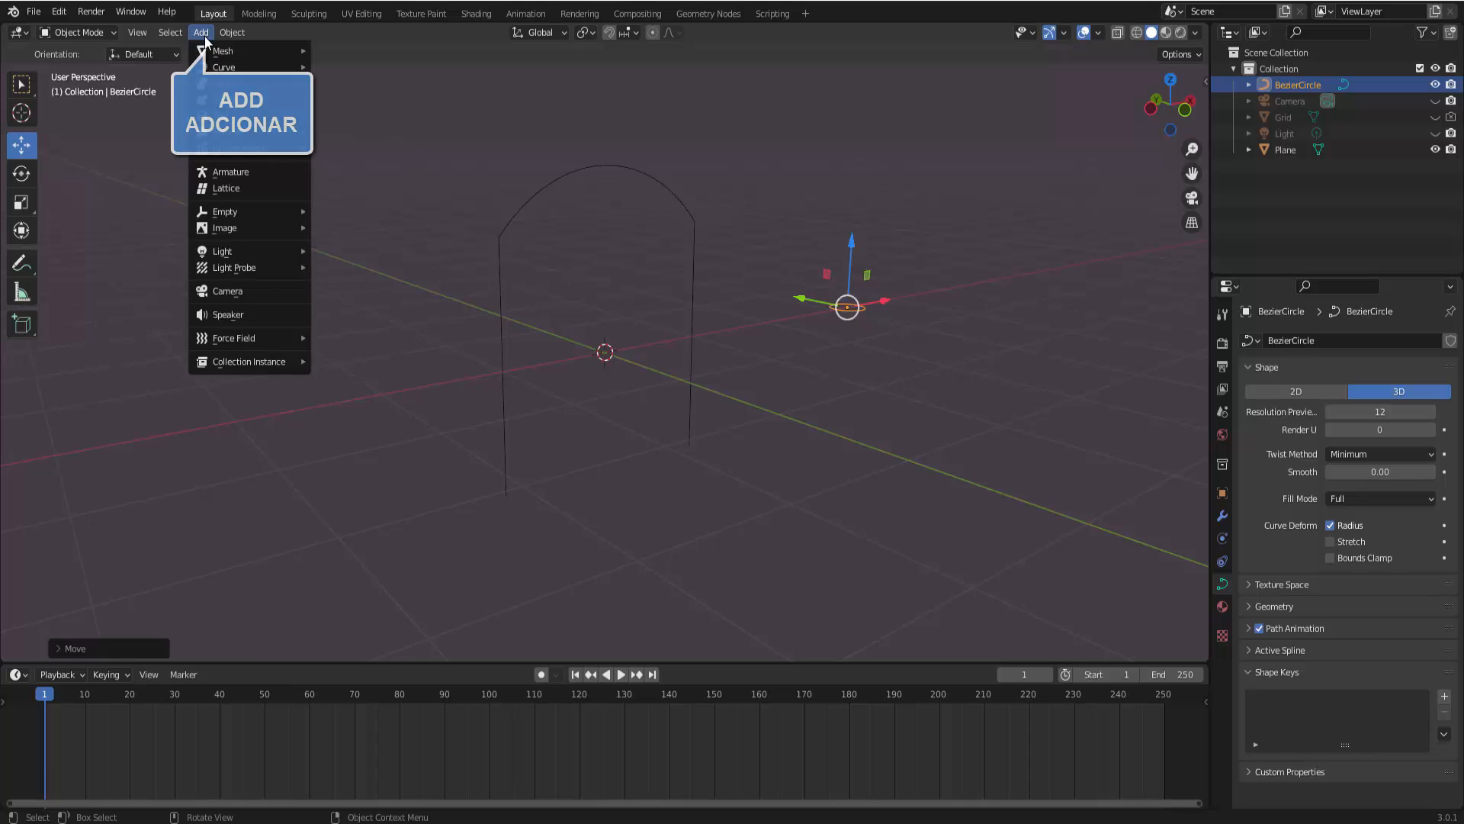
{"action": "mouse_move", "coordinate": [218, 73]}
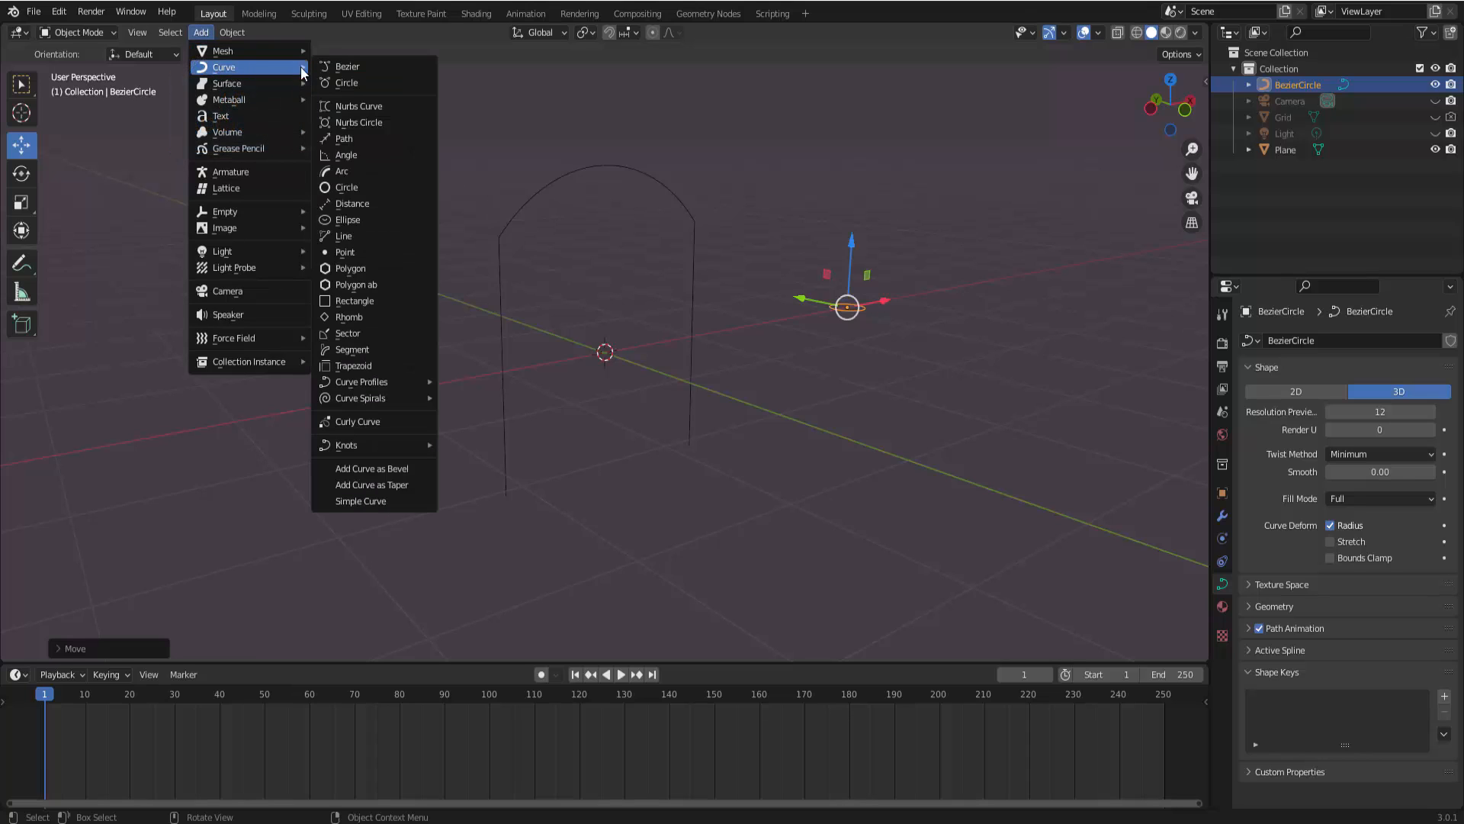
{"action": "left_click", "coordinate": [347, 83]}
{"action": "key", "text": "s"}
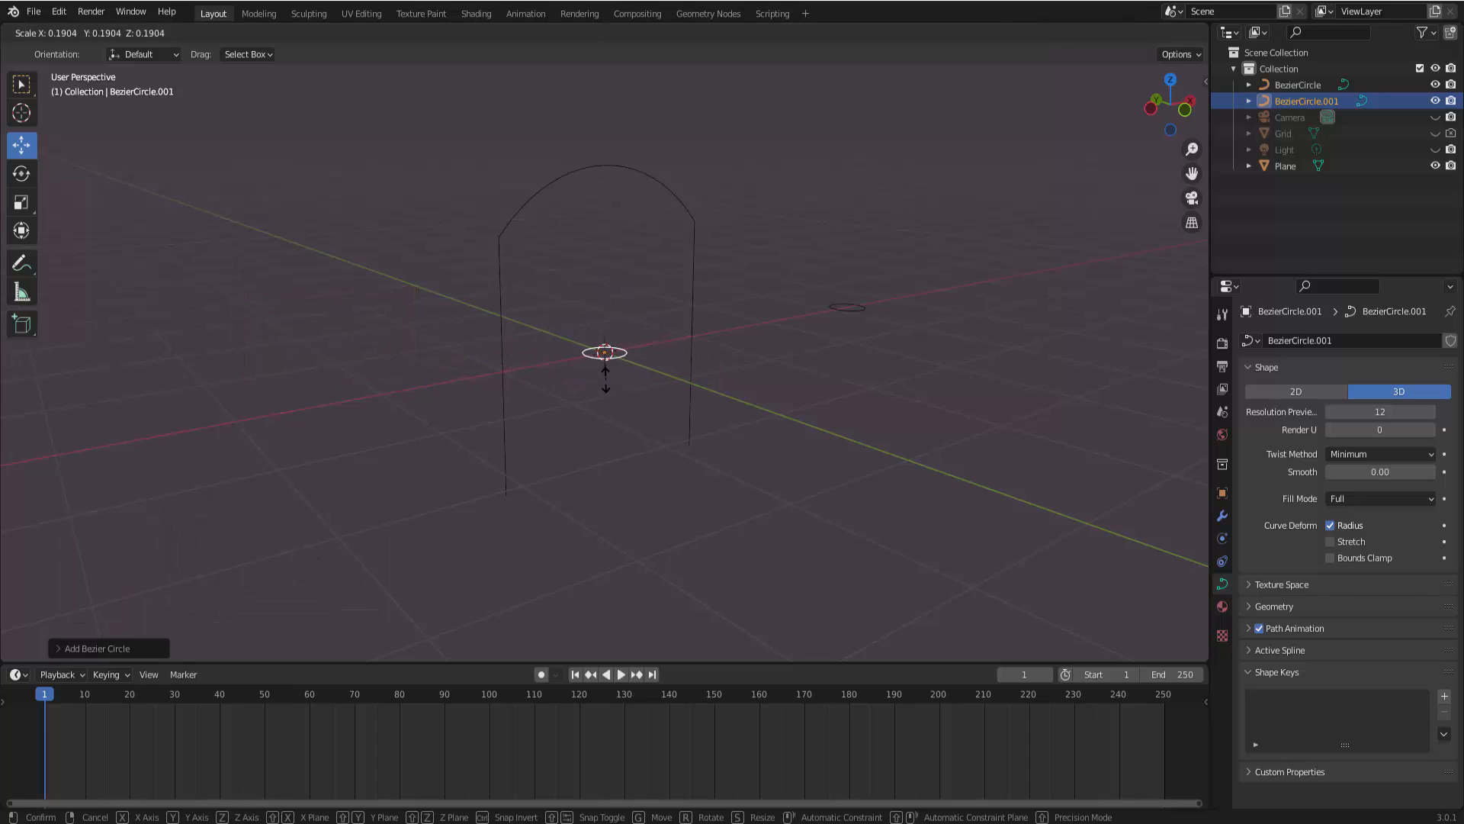
{"action": "left_click", "coordinate": [603, 382]}
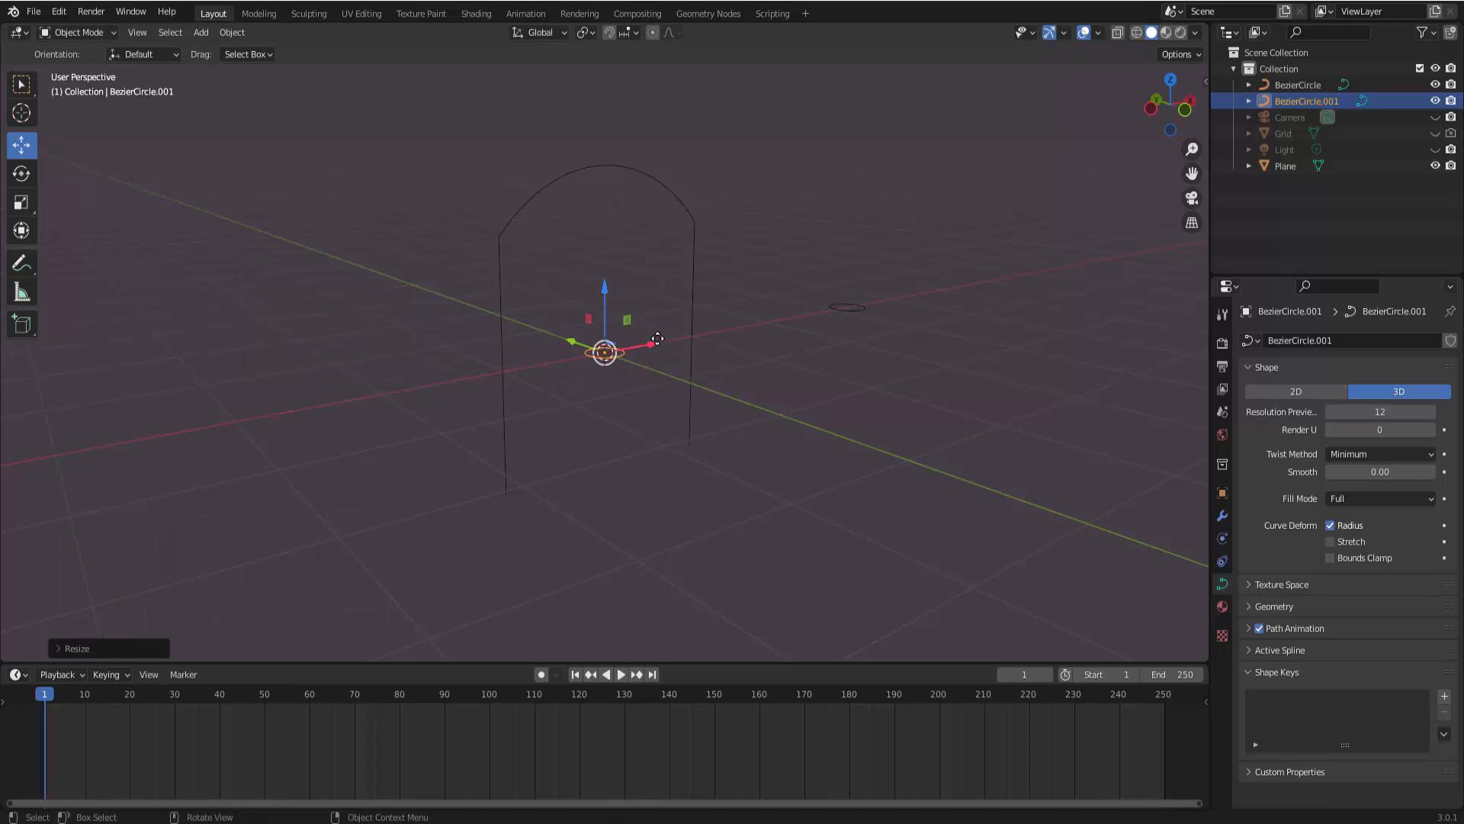
{"action": "left_click_drag", "start_coordinate": [650, 345], "coordinate": [746, 333]}
{"action": "left_click_drag", "start_coordinate": [834, 325], "coordinate": [834, 326]}
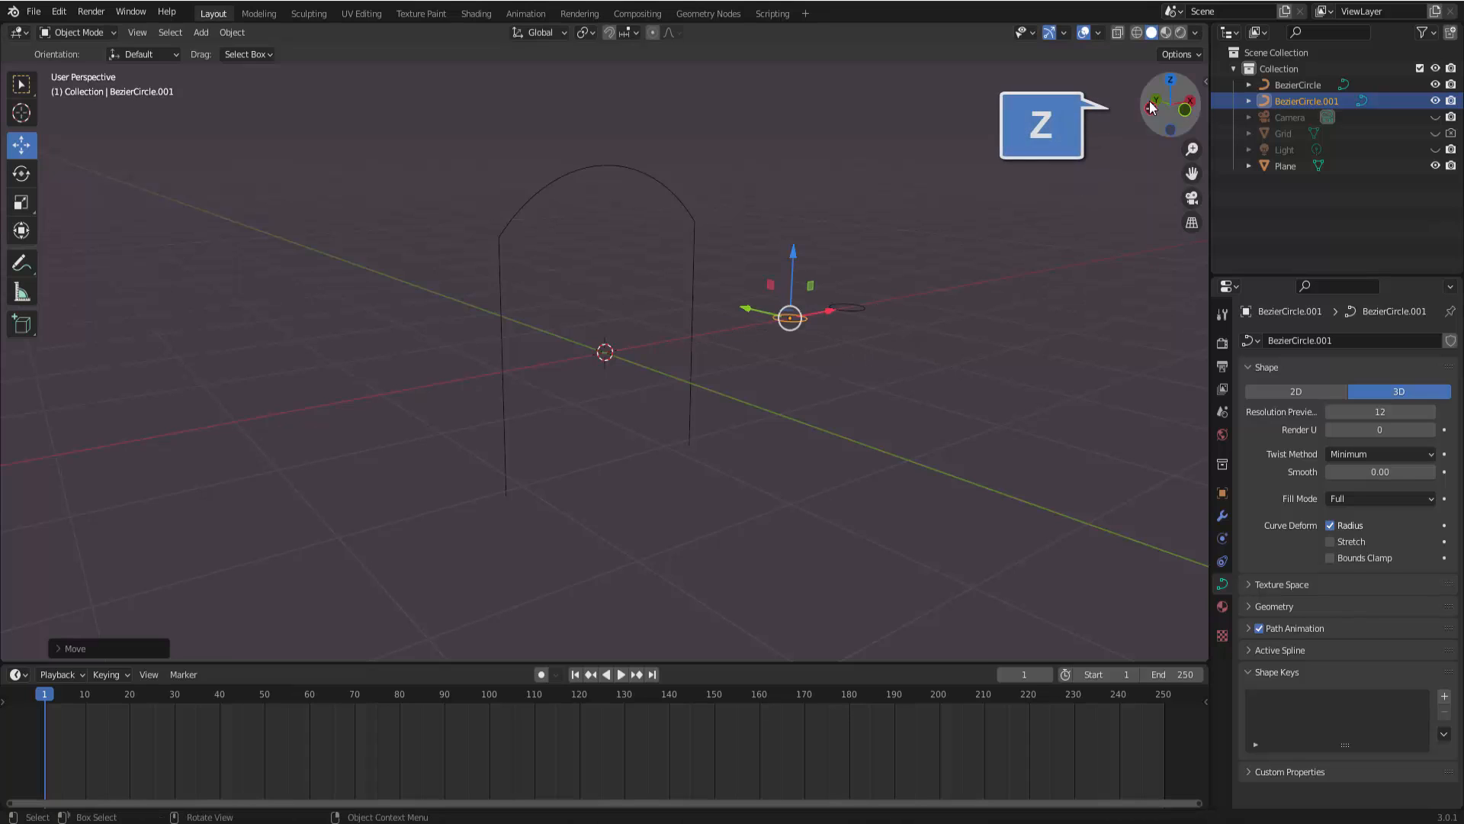
- Show the two Bezier circles in the top orthographic view and clear the selection
{"action": "left_click", "coordinate": [1172, 82]}
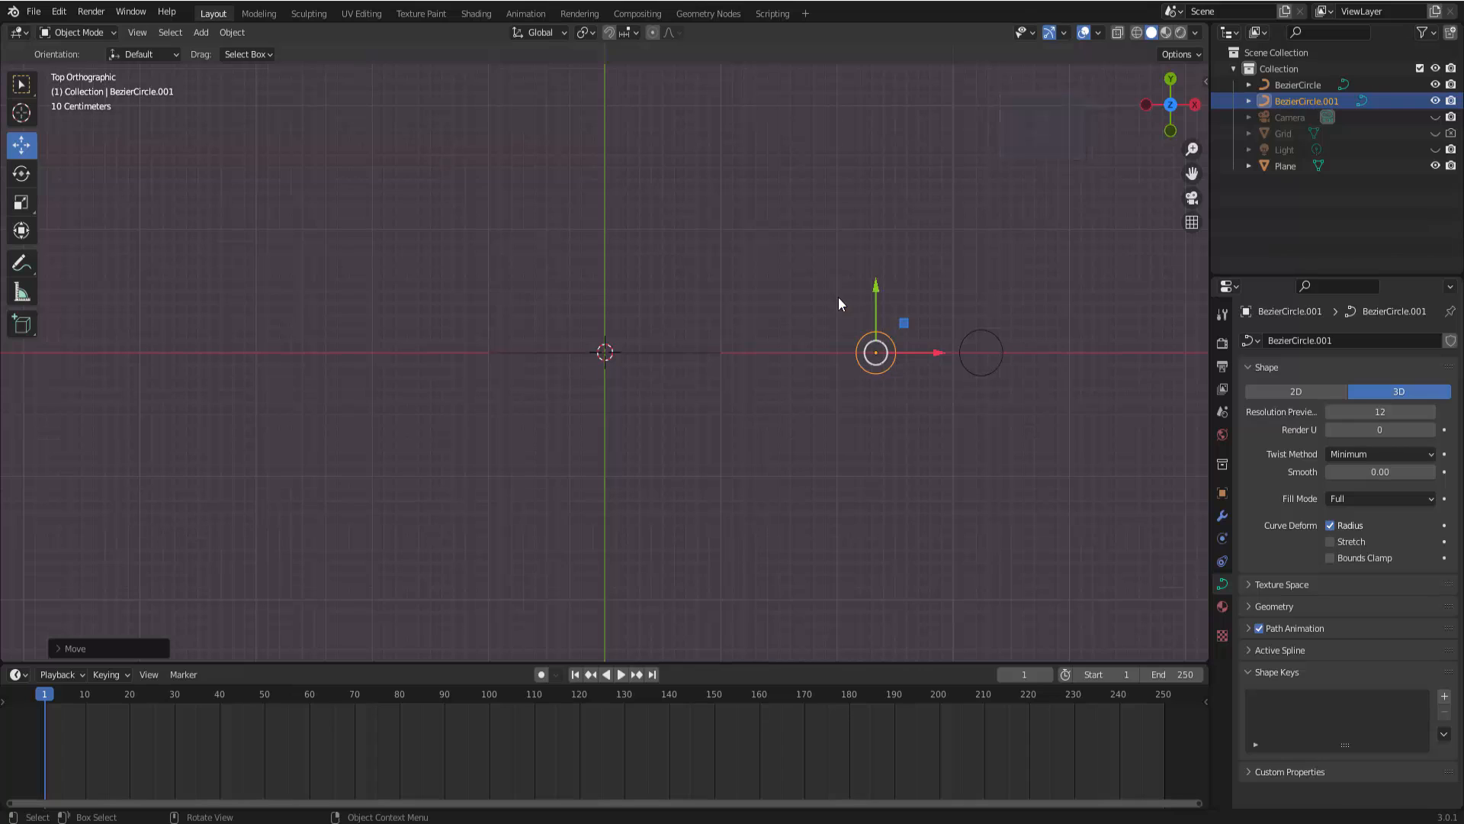
{"action": "left_click_drag", "start_coordinate": [840, 302], "coordinate": [1032, 389]}
{"action": "left_click", "coordinate": [916, 395]}
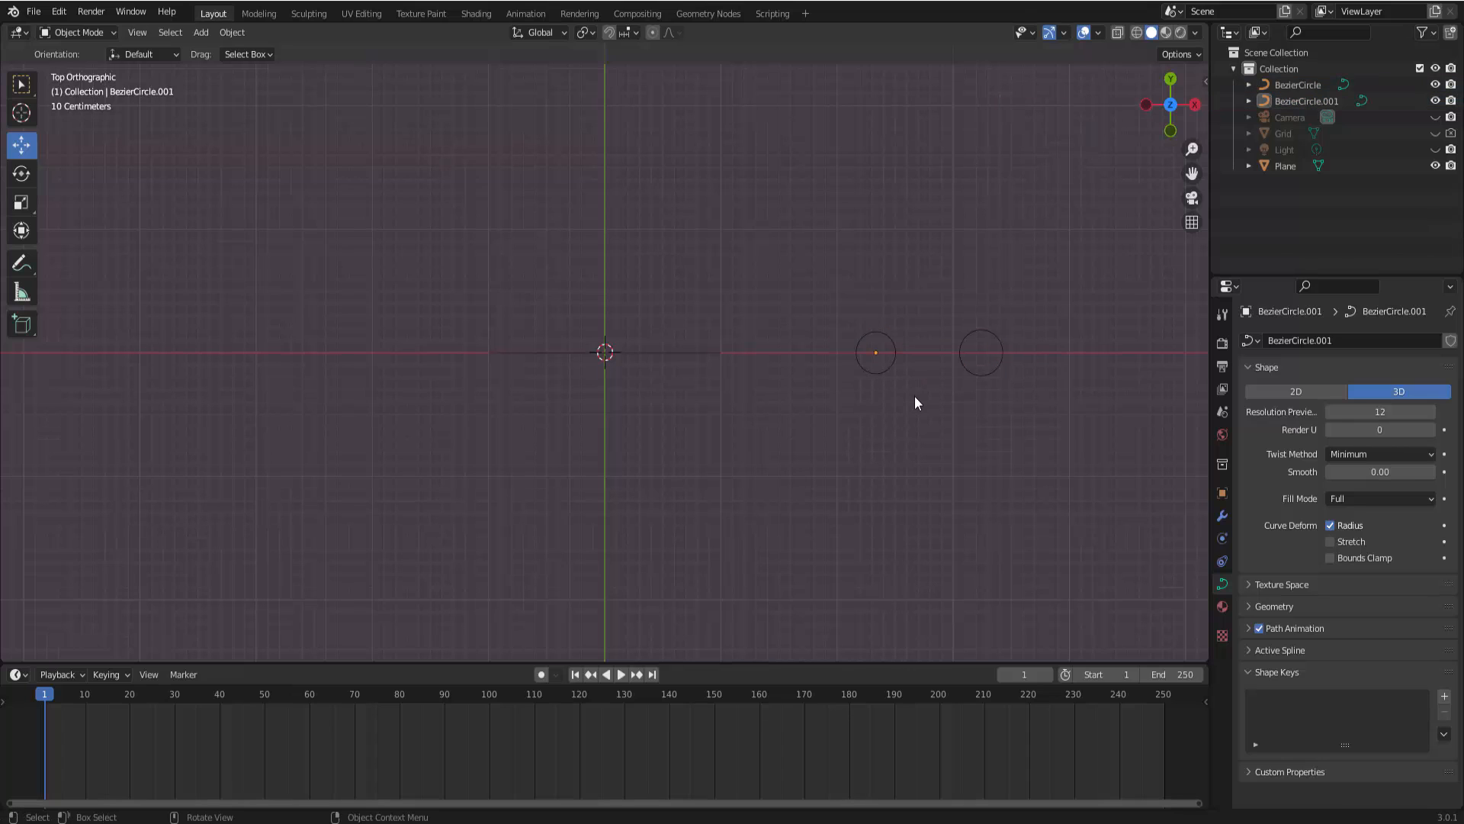
- Set the spline type of the Bezier circle nearer the arch to Poly in Edit Mode
{"action": "left_click", "coordinate": [892, 370]}
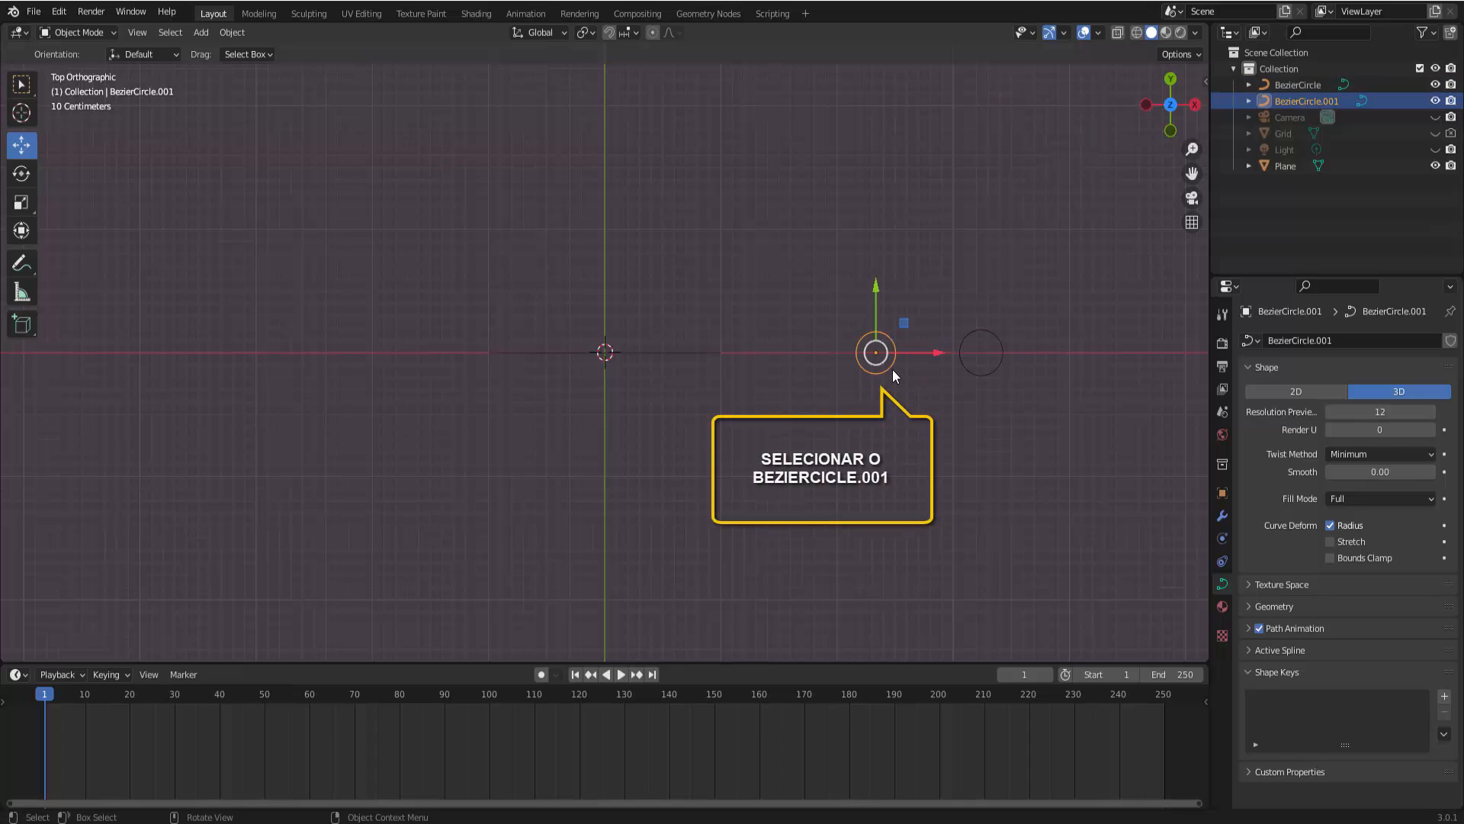
{"action": "left_click", "coordinate": [76, 32]}
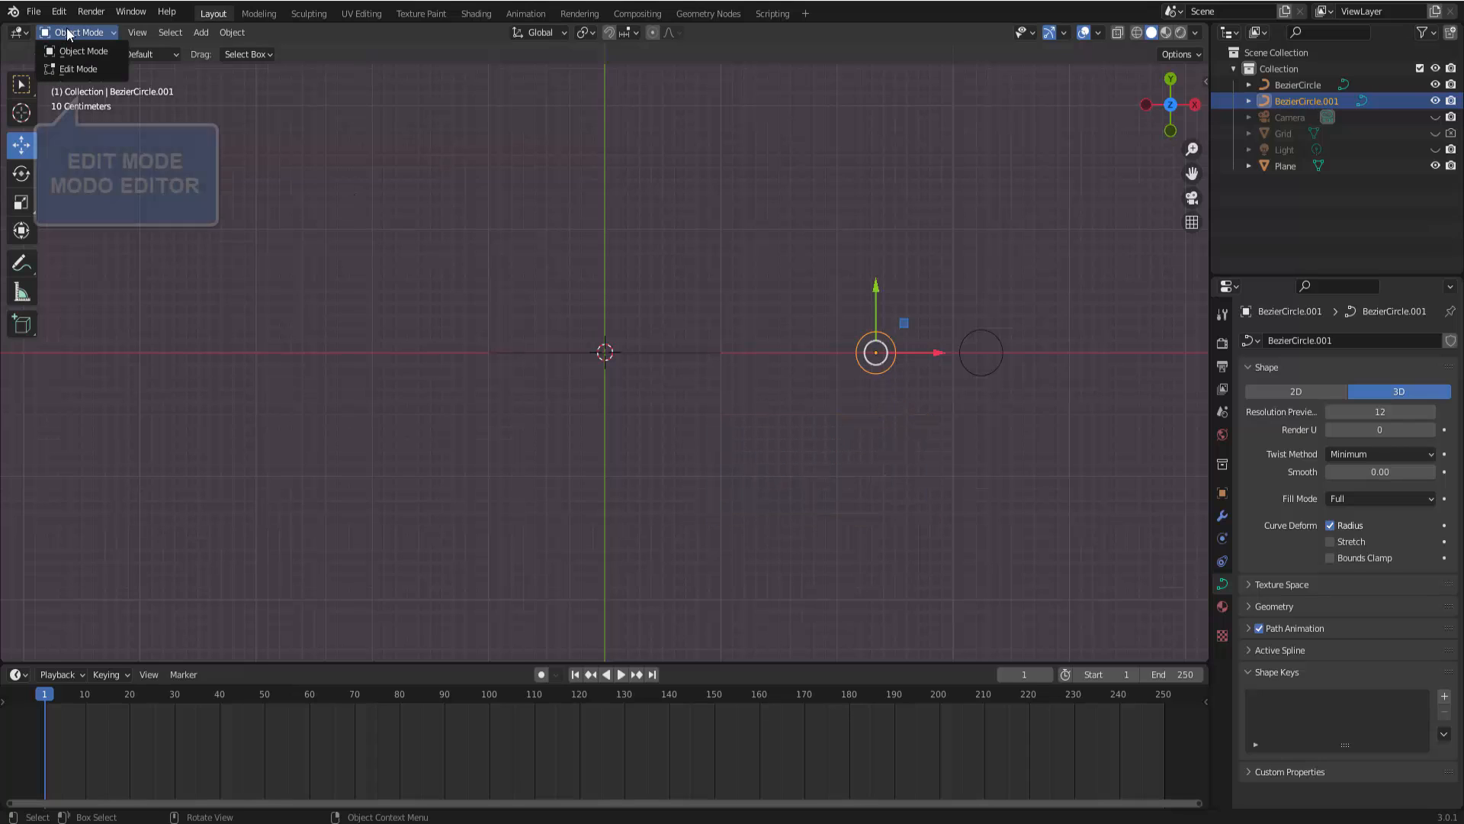
{"action": "left_click", "coordinate": [77, 69]}
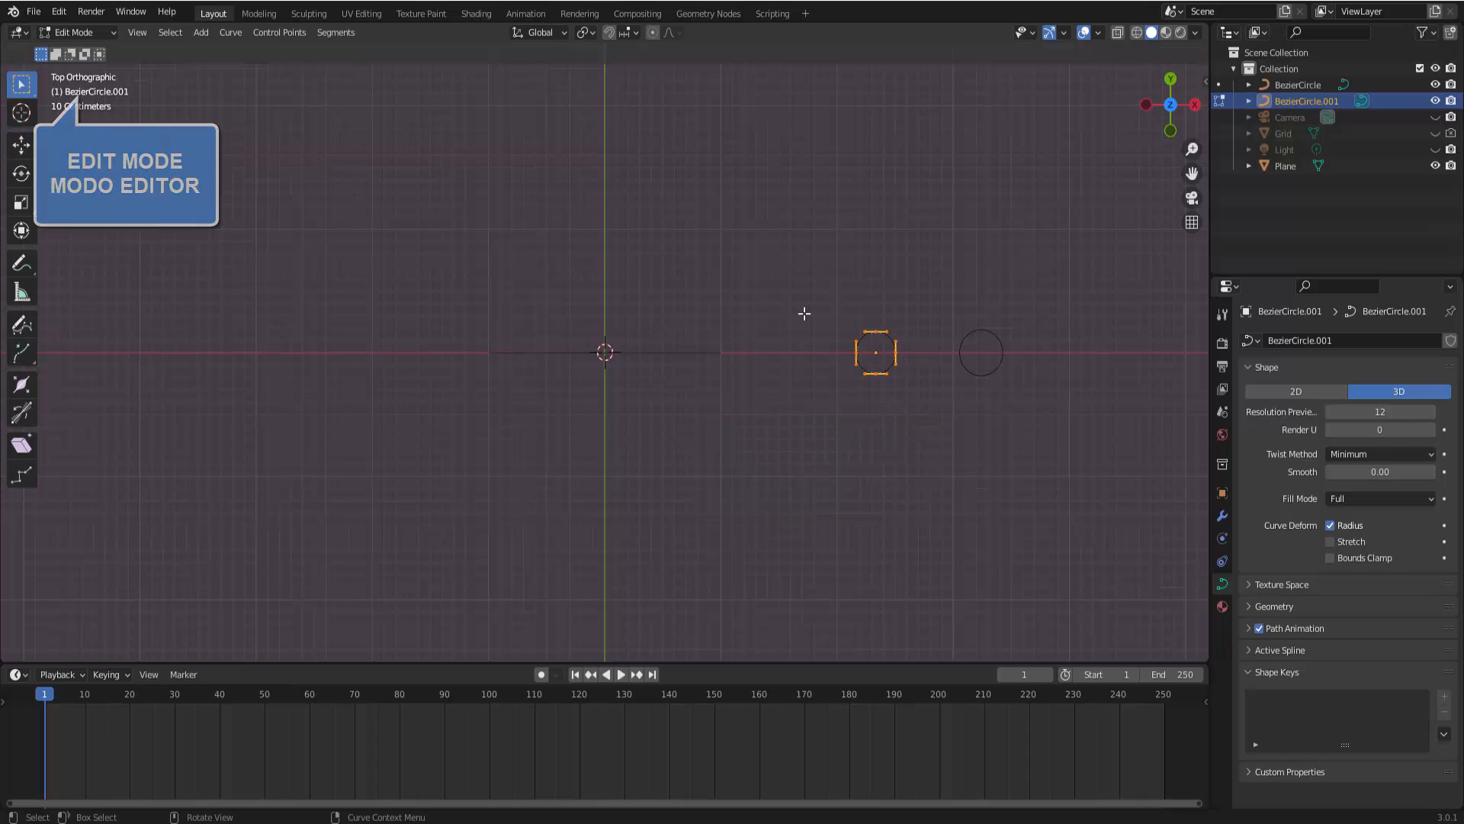
{"action": "scroll", "coordinate": [918, 313], "scroll_direction": "up", "scroll_amount": 2}
{"action": "scroll", "coordinate": [918, 313], "scroll_direction": "down", "scroll_amount": 1}
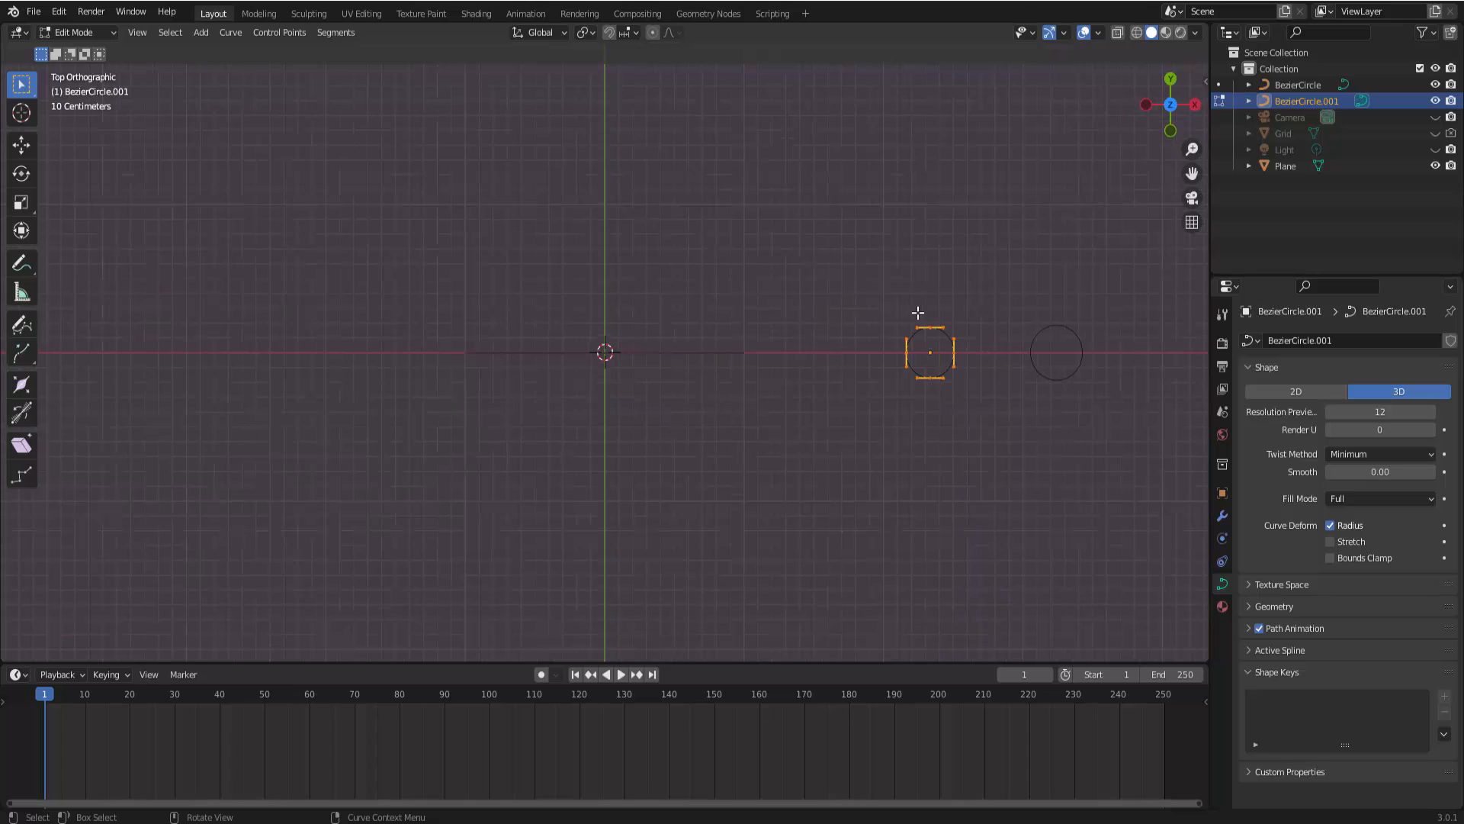
{"action": "left_click", "coordinate": [336, 33]}
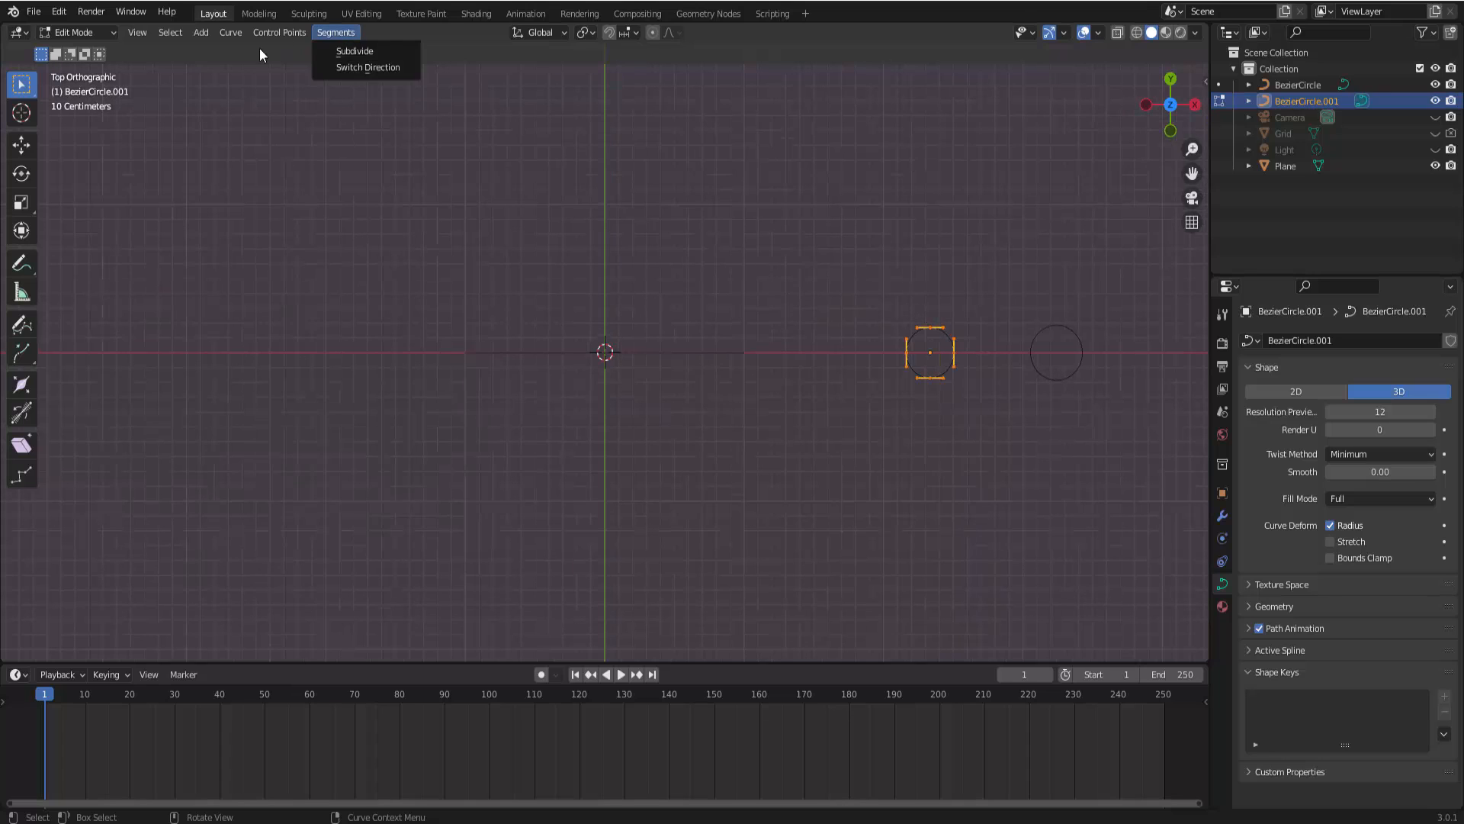
{"action": "left_click", "coordinate": [234, 33]}
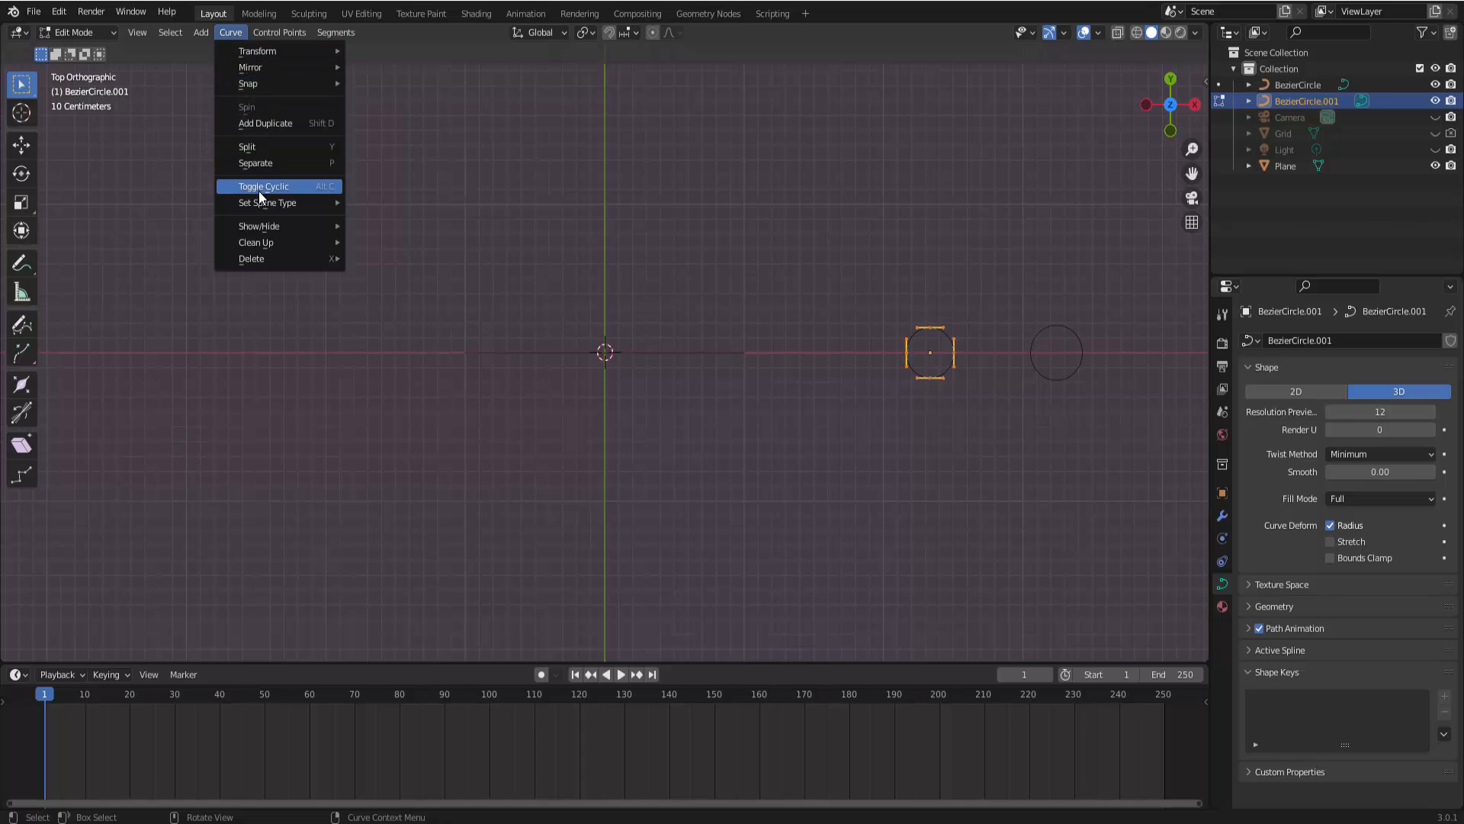
{"action": "mouse_move", "coordinate": [259, 206]}
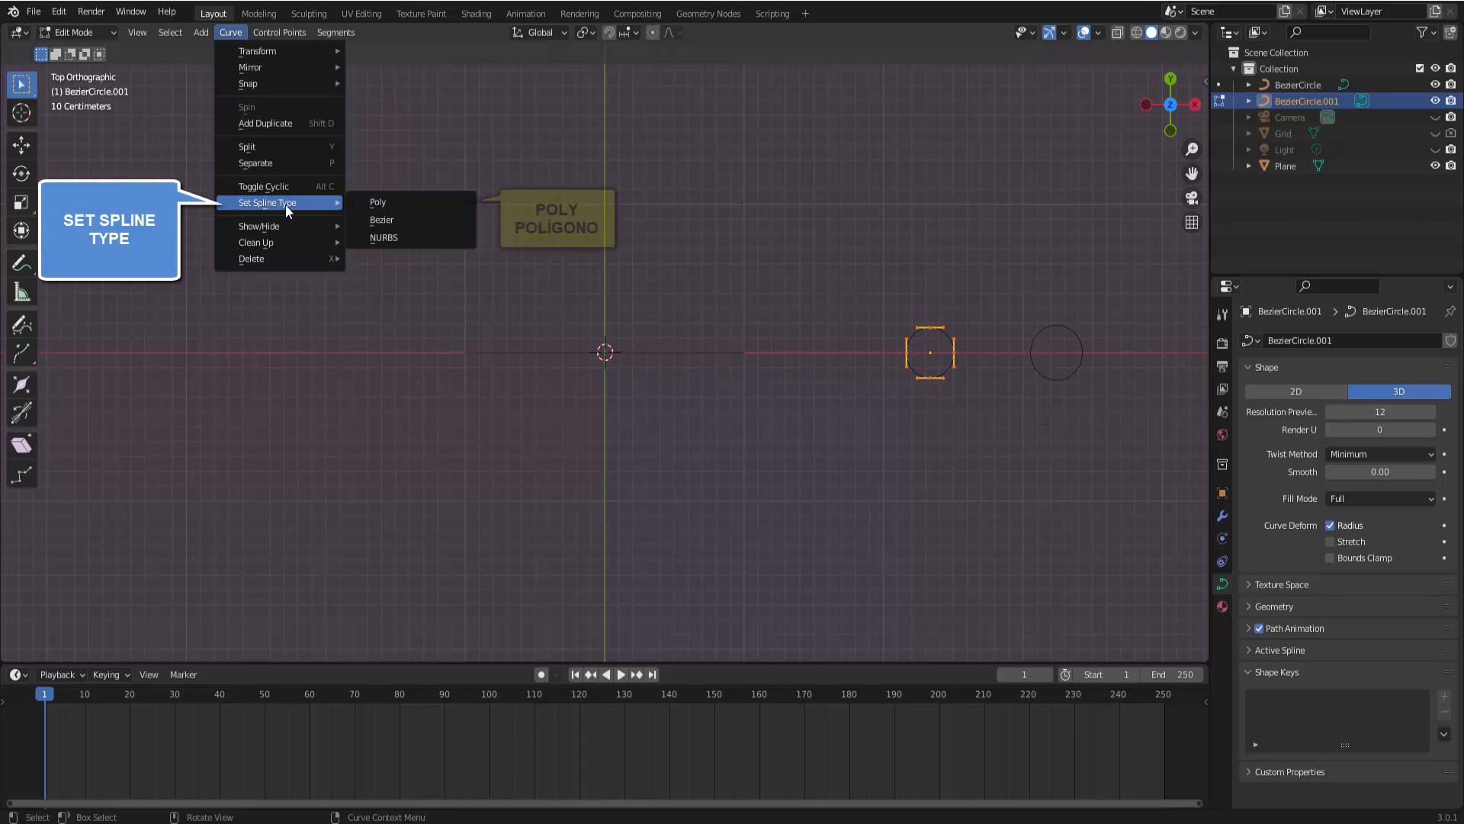
{"action": "left_click", "coordinate": [380, 204]}
{"action": "scroll", "coordinate": [982, 379], "scroll_direction": "up", "scroll_amount": 1}
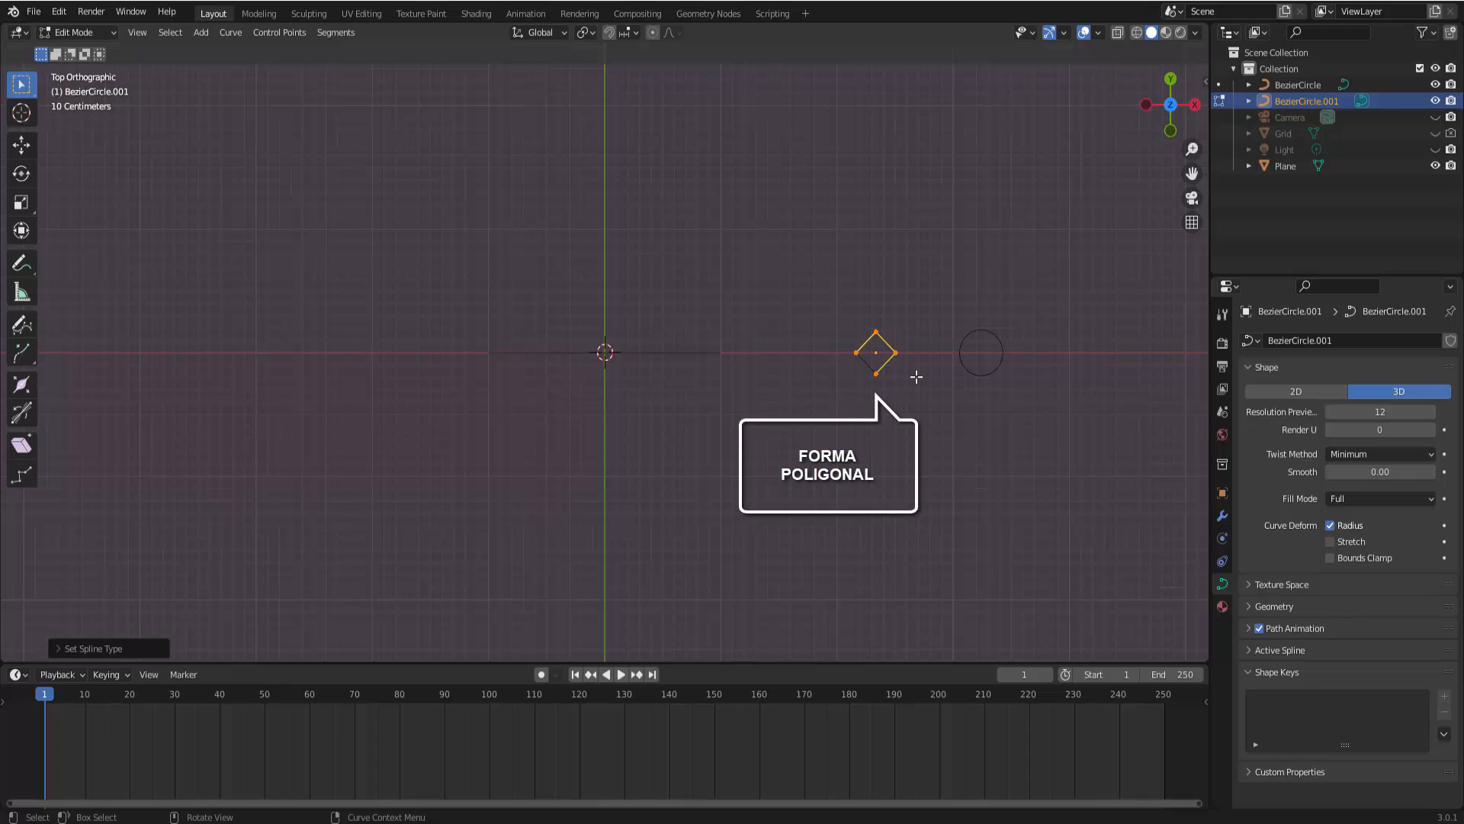
{"action": "scroll", "coordinate": [916, 377], "scroll_direction": "up", "scroll_amount": 2}
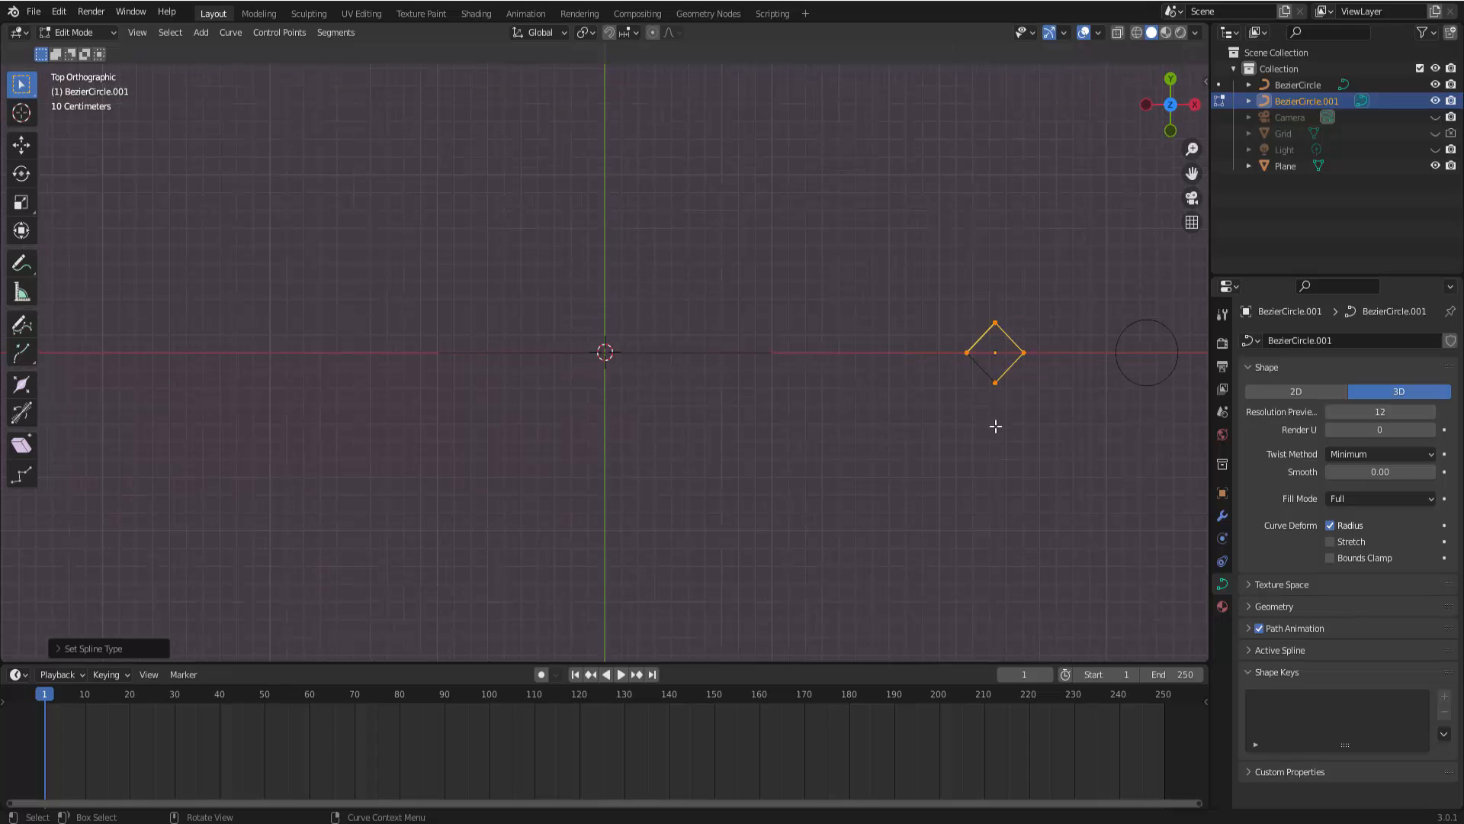
- Return to Object Mode and rotate the diamond-shaped poly curve 45° about the Z axis
{"action": "left_click", "coordinate": [70, 32]}
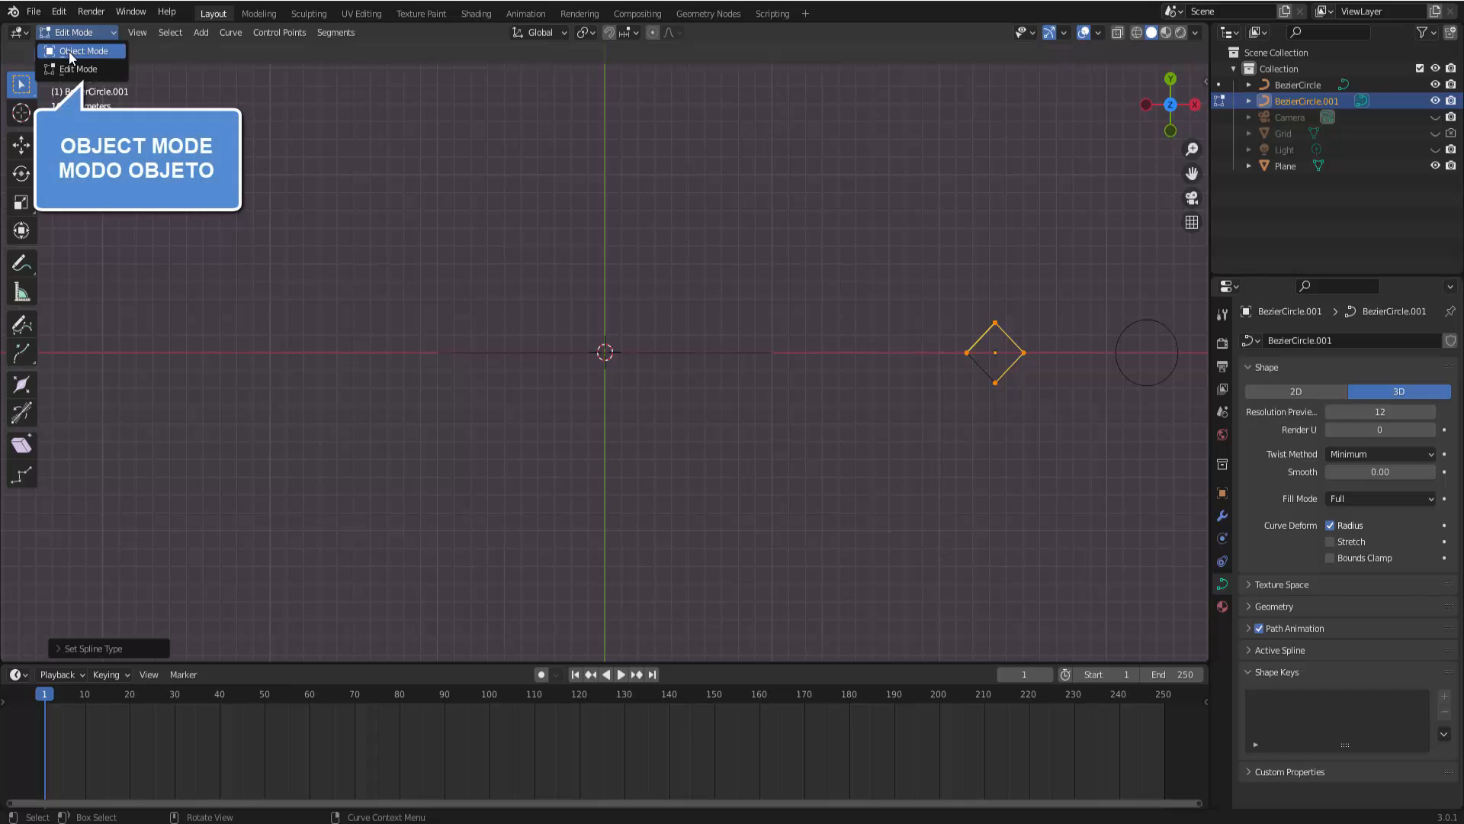
{"action": "left_click", "coordinate": [69, 53]}
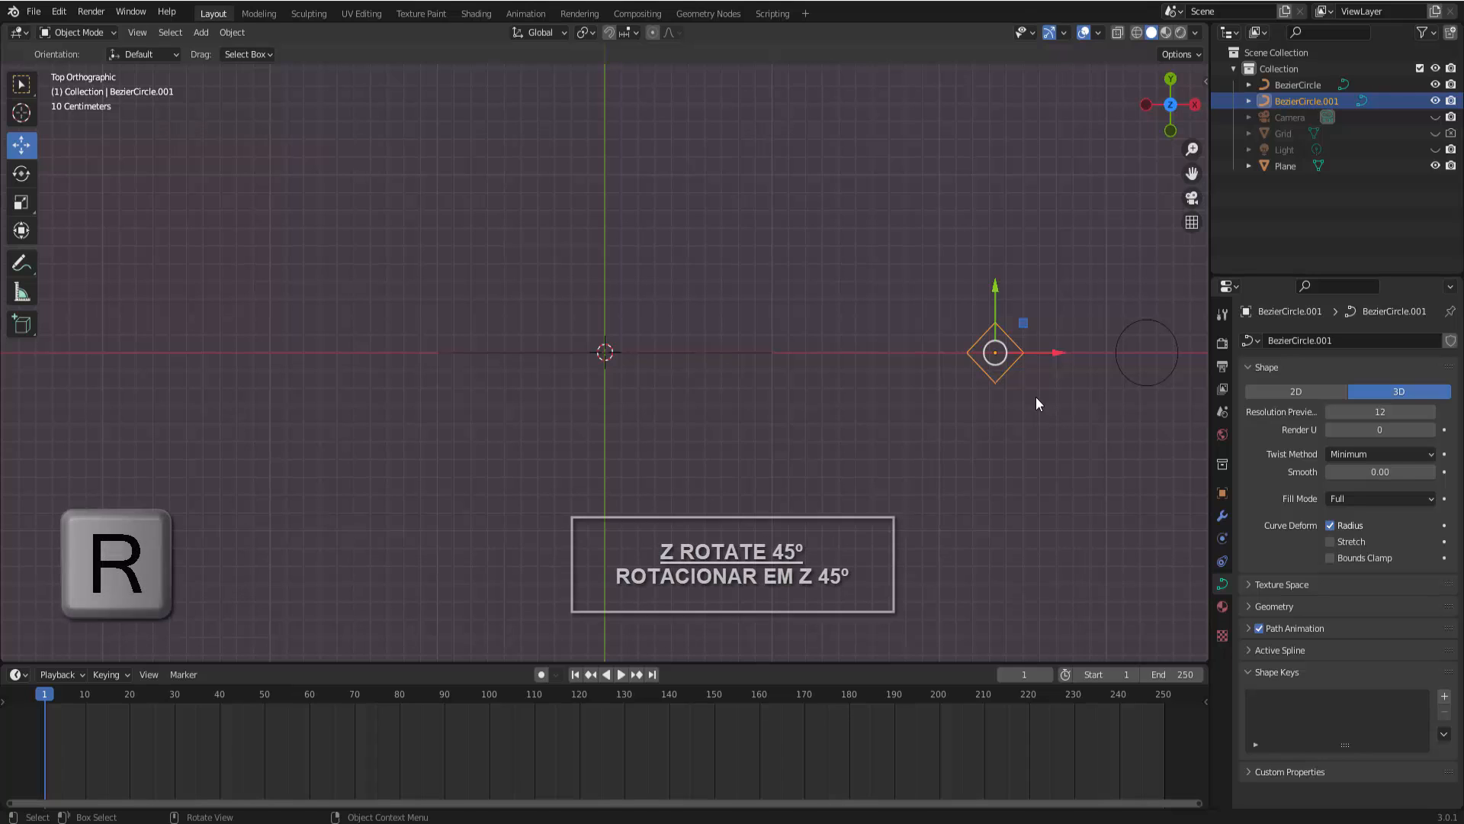
{"action": "key", "text": "r"}
{"action": "key", "text": "z"}
{"action": "key", "text": "4"}
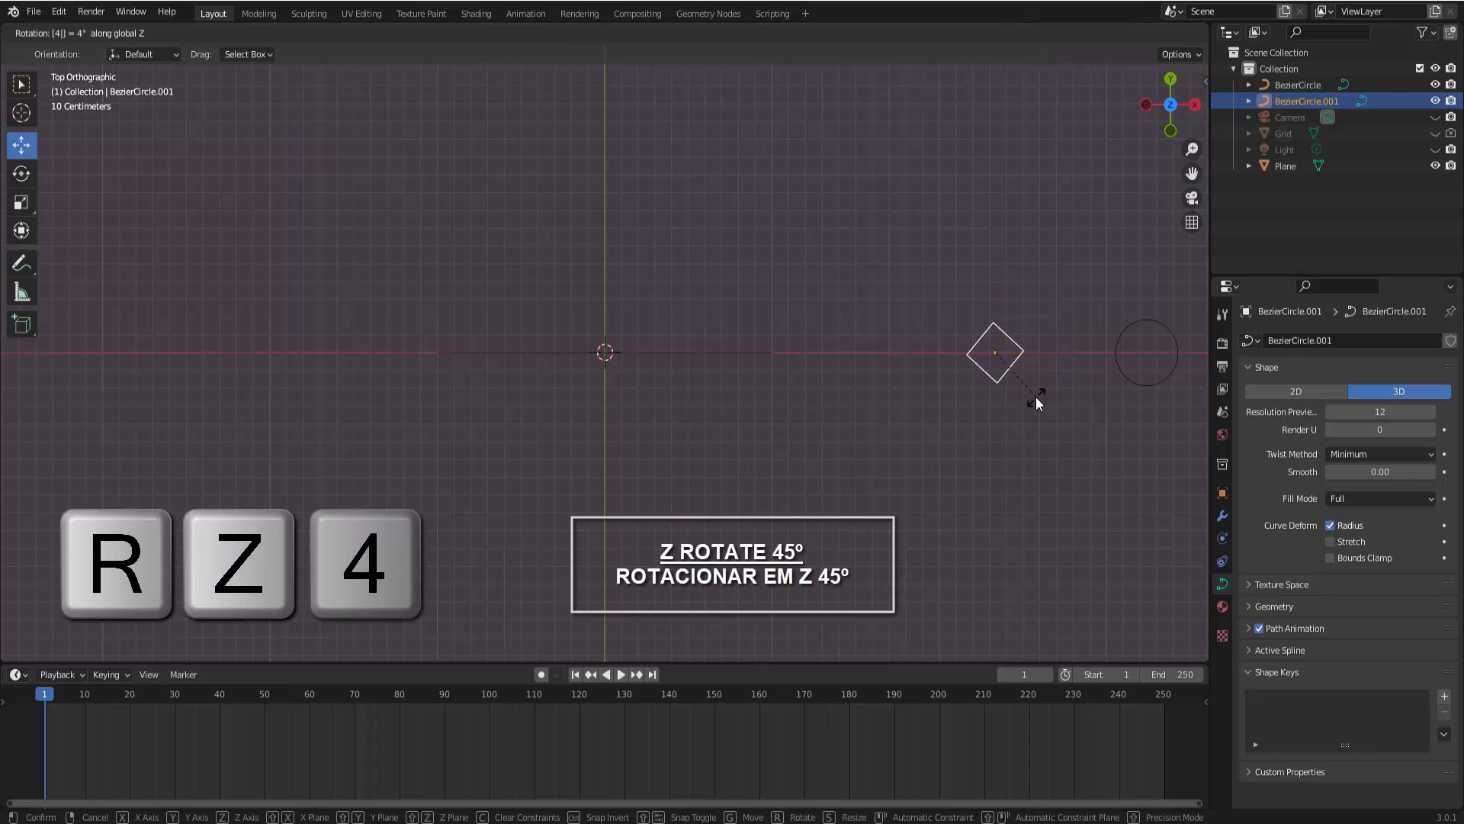
{"action": "key", "text": "5"}
{"action": "left_click", "coordinate": [1035, 397]}
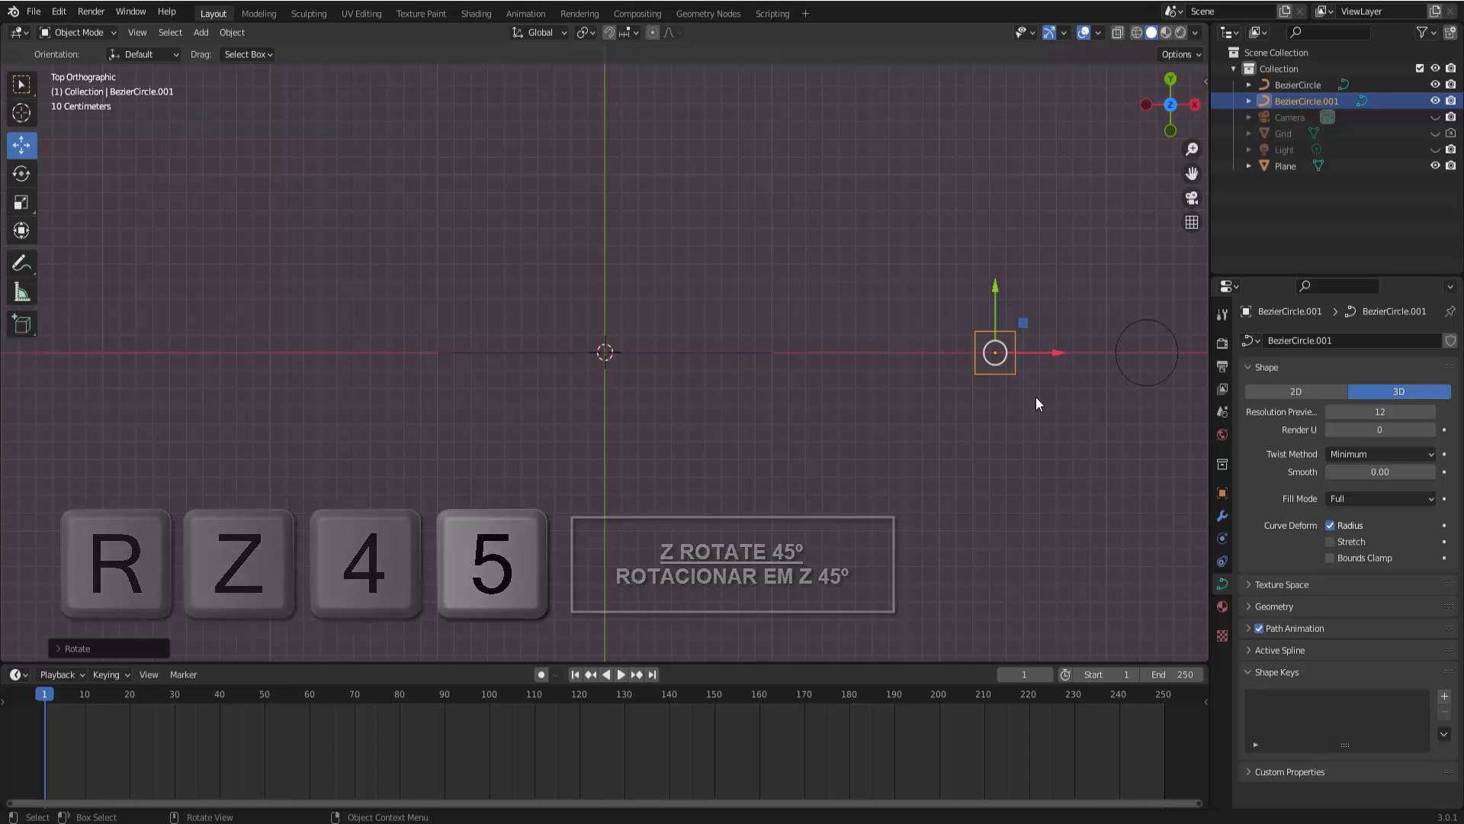
- Scale the remaining Bezier circle to about 0.61 and move it along X close beside the square curve
{"action": "left_click", "coordinate": [1151, 380]}
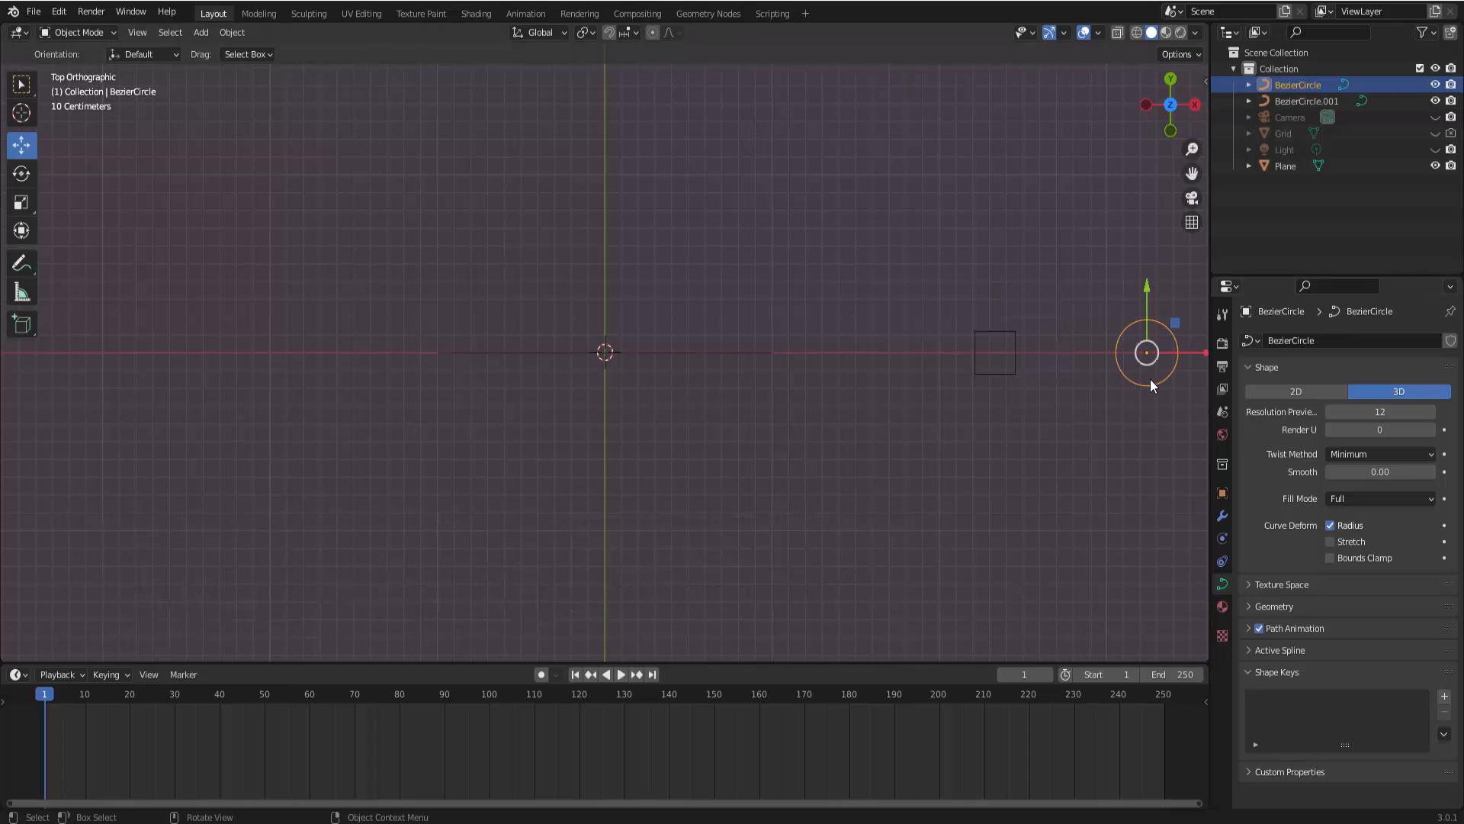
{"action": "key", "text": "s"}
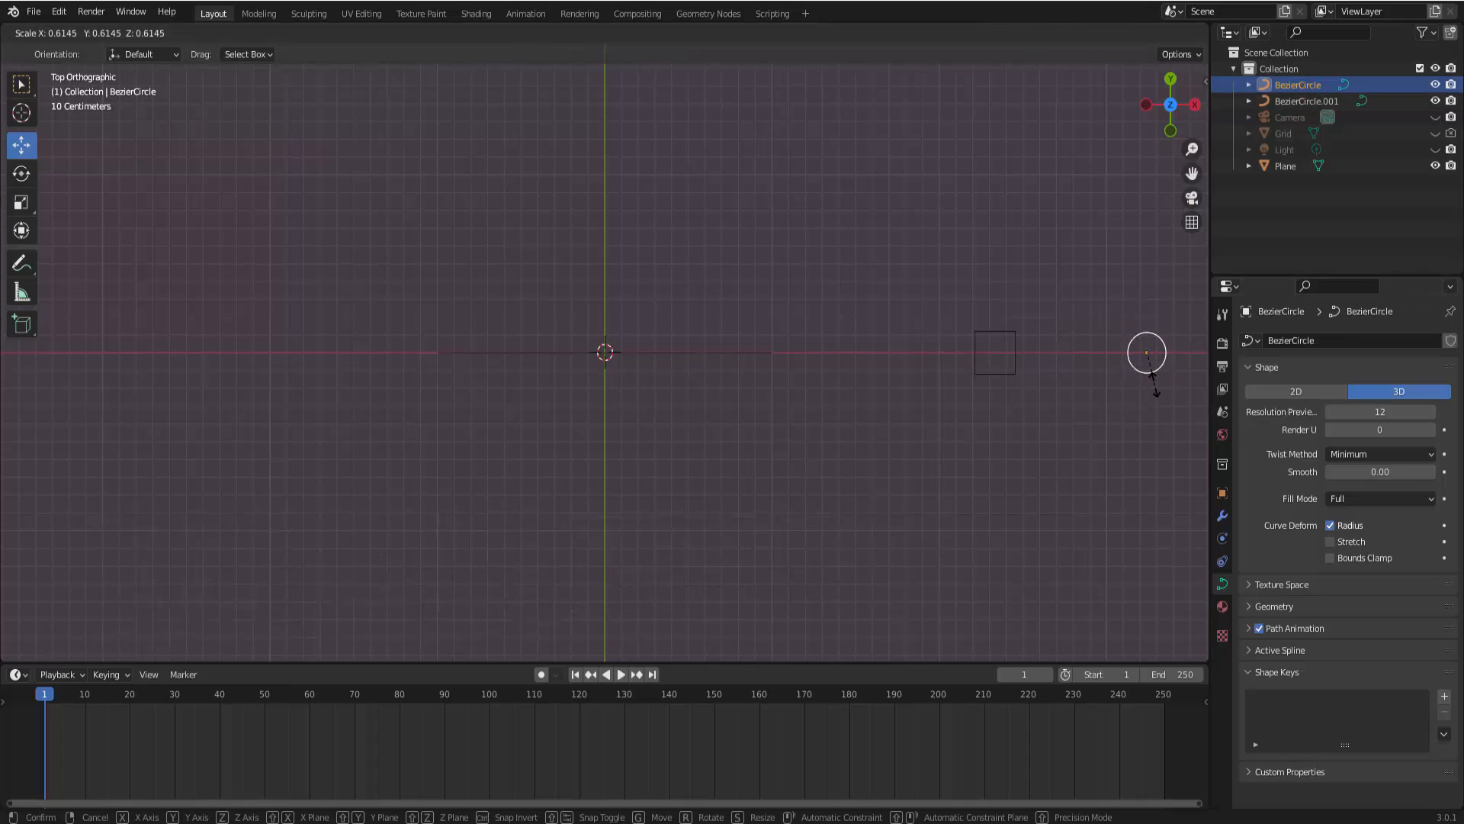
{"action": "left_click", "coordinate": [1151, 384]}
{"action": "left_click_drag", "start_coordinate": [1204, 354], "coordinate": [1107, 354]}
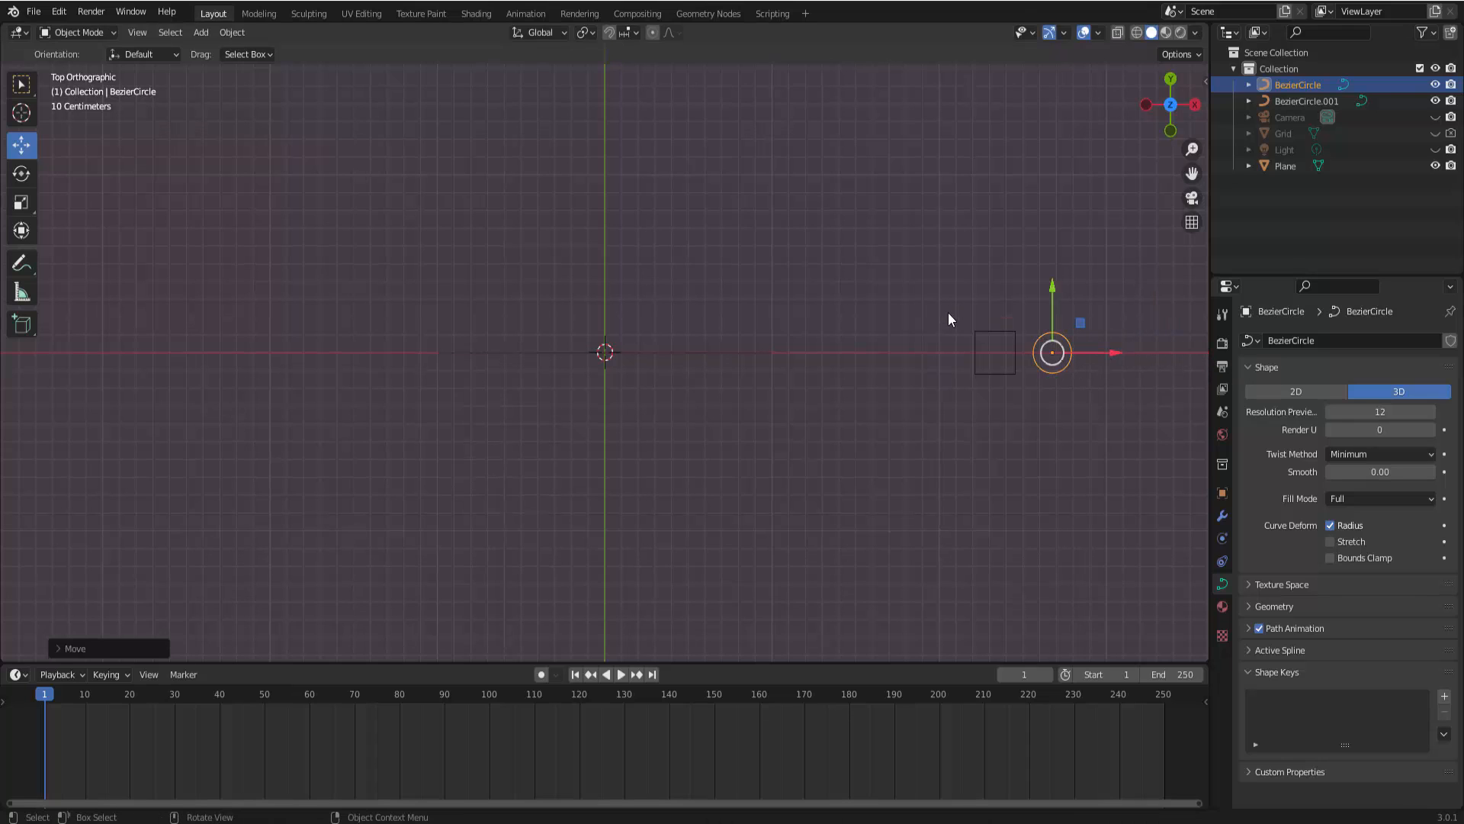
{"action": "left_click_drag", "start_coordinate": [946, 305], "coordinate": [1101, 404]}
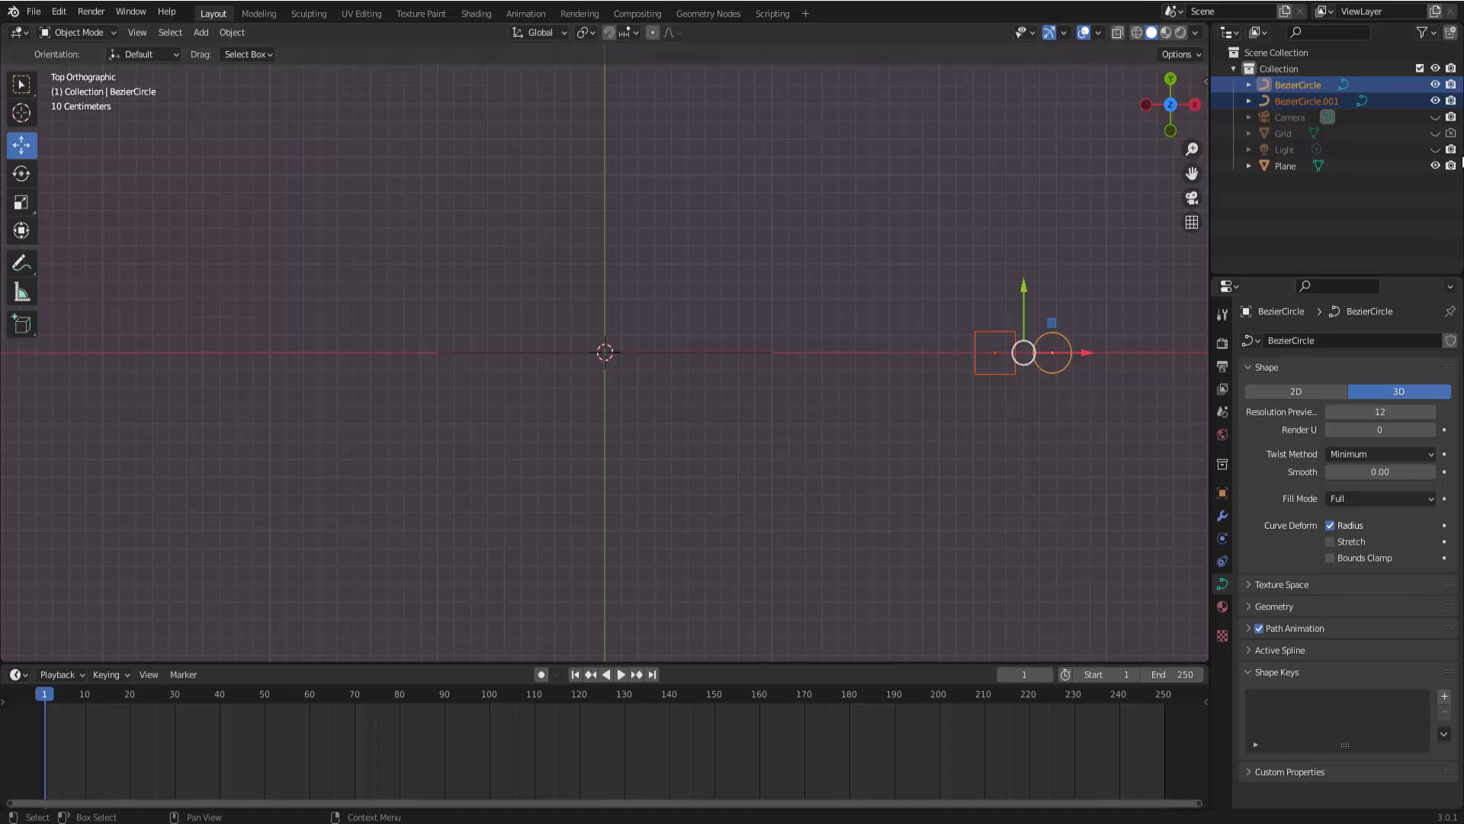
{"action": "left_click", "coordinate": [1059, 344]}
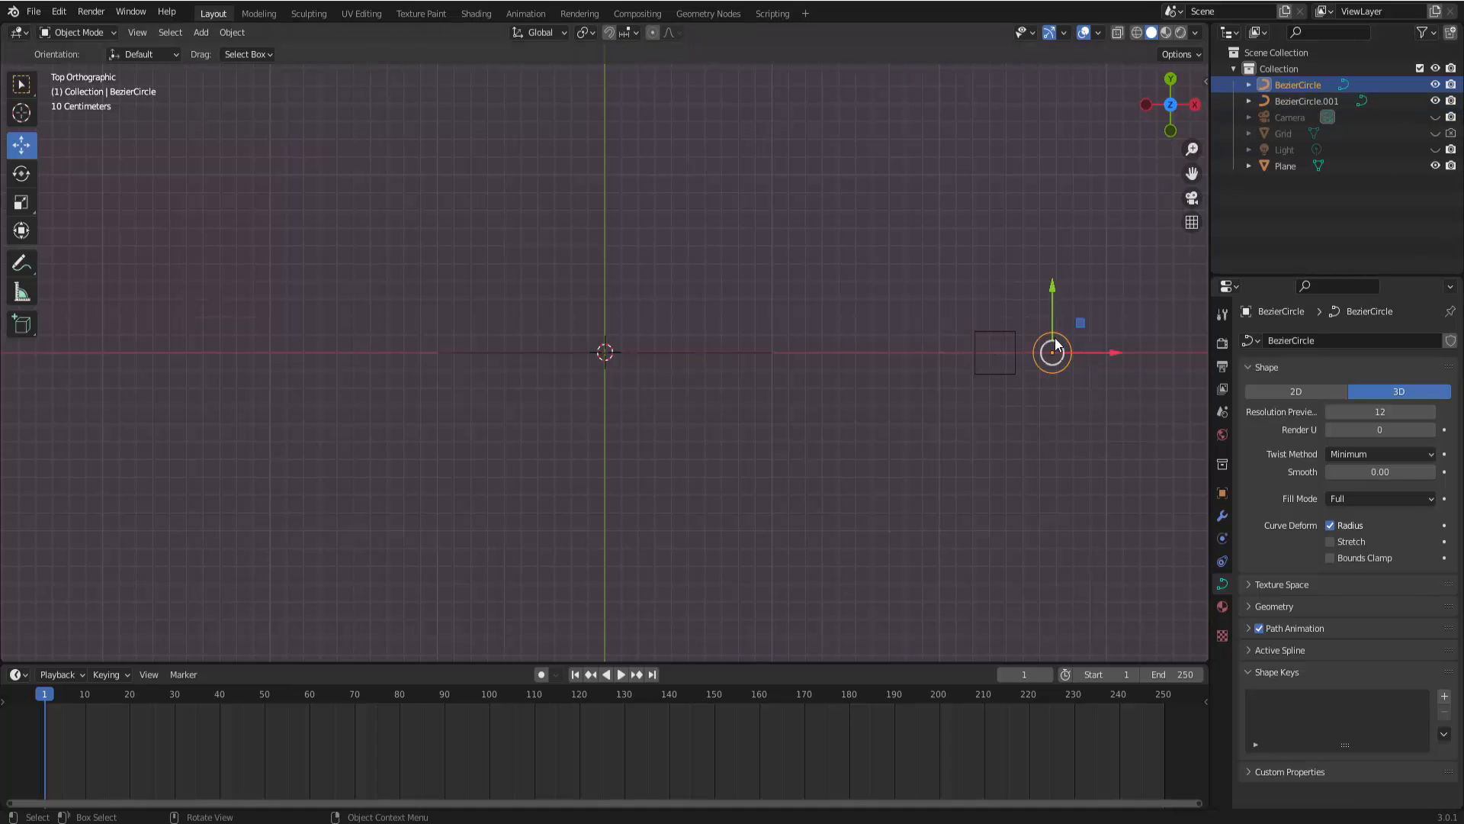
{"action": "left_click", "coordinate": [1004, 331]}
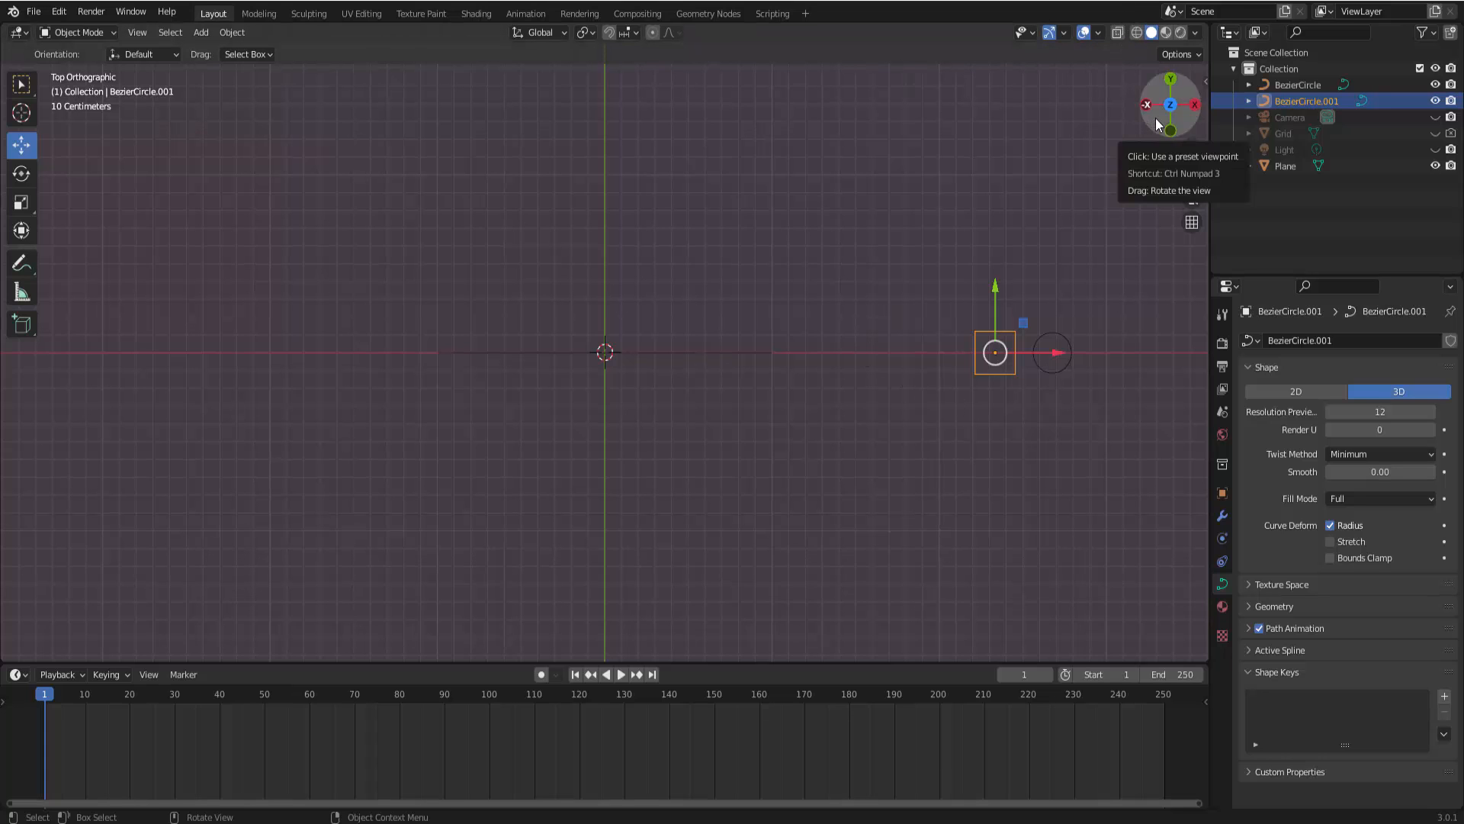
- Convert the arch outline from a mesh to a curve in a perspective view
{"action": "left_click_drag", "start_coordinate": [1168, 107], "coordinate": [950, 175]}
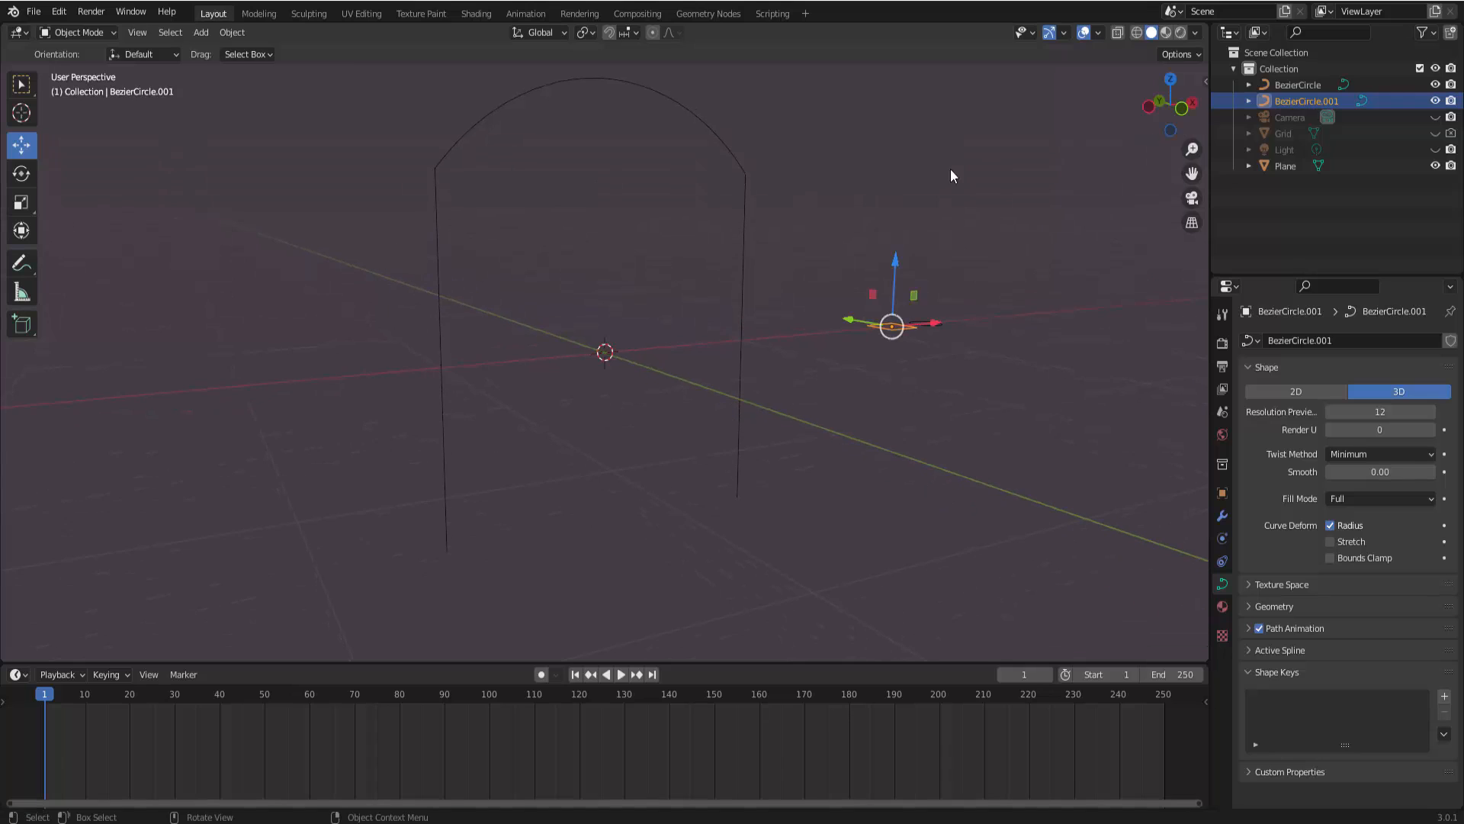
{"action": "left_click", "coordinate": [745, 198]}
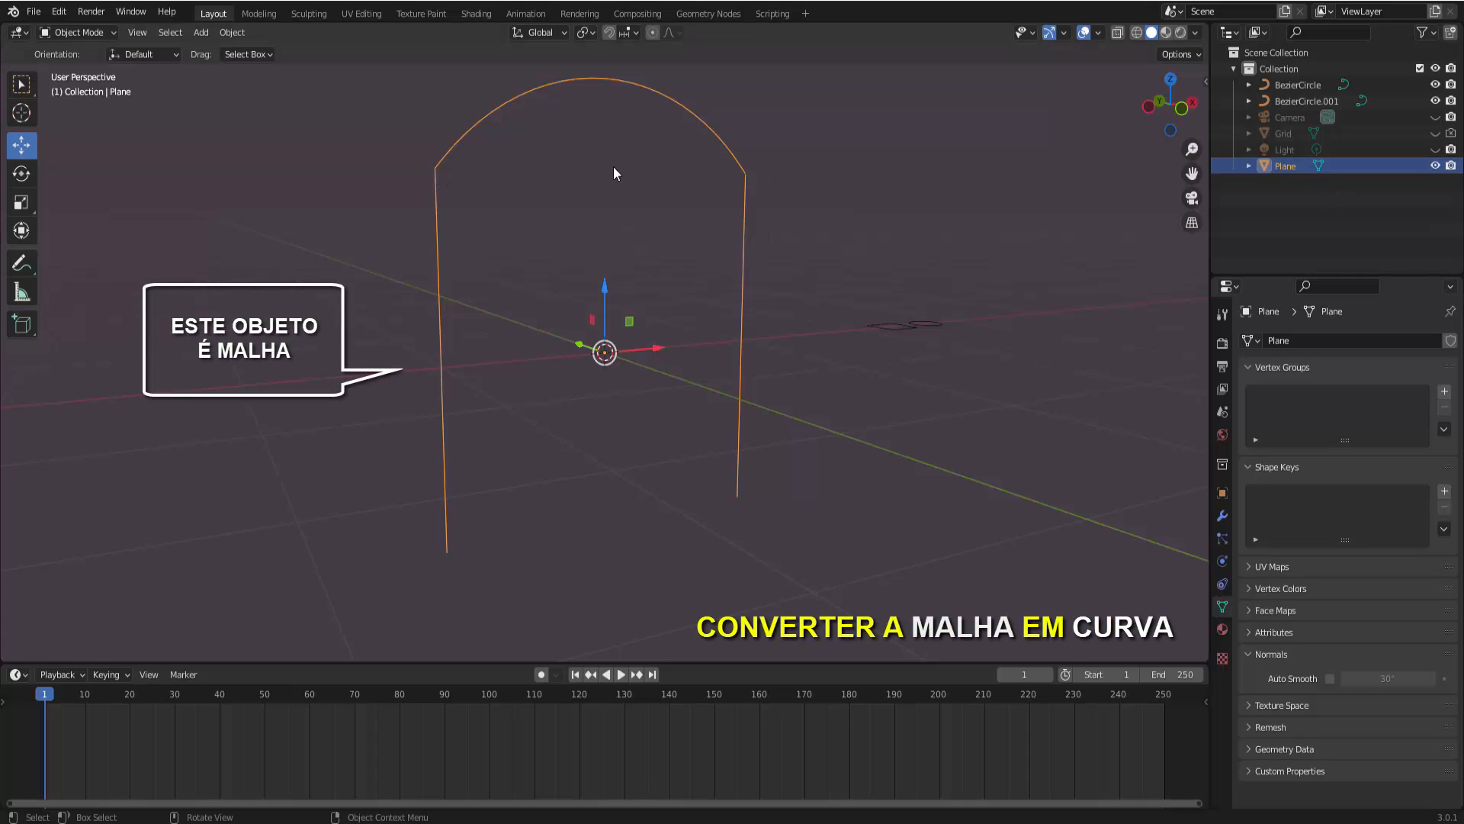
{"action": "scroll", "coordinate": [533, 160], "scroll_direction": "down", "scroll_amount": 1}
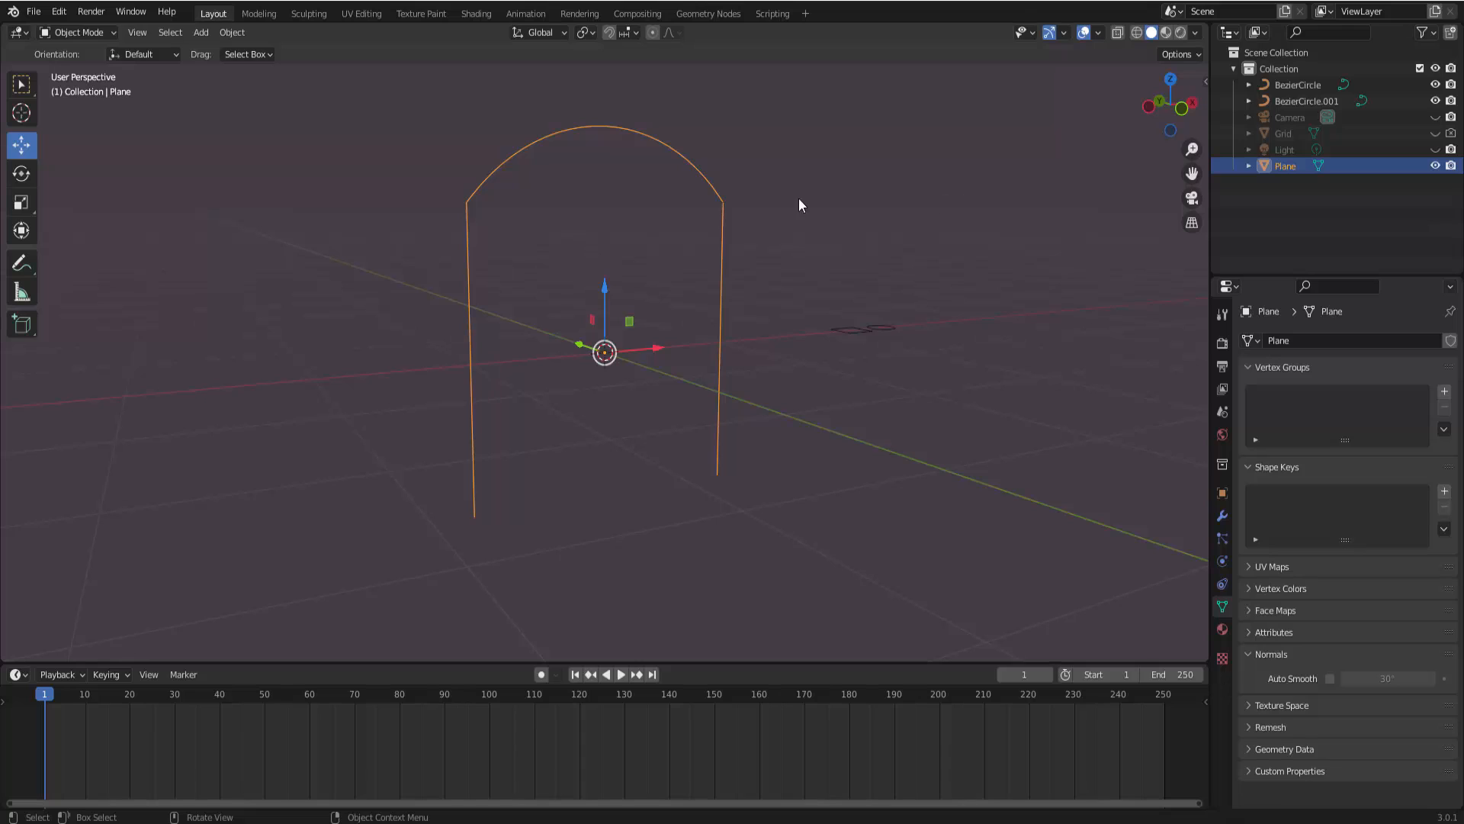
{"action": "right_click", "coordinate": [959, 207]}
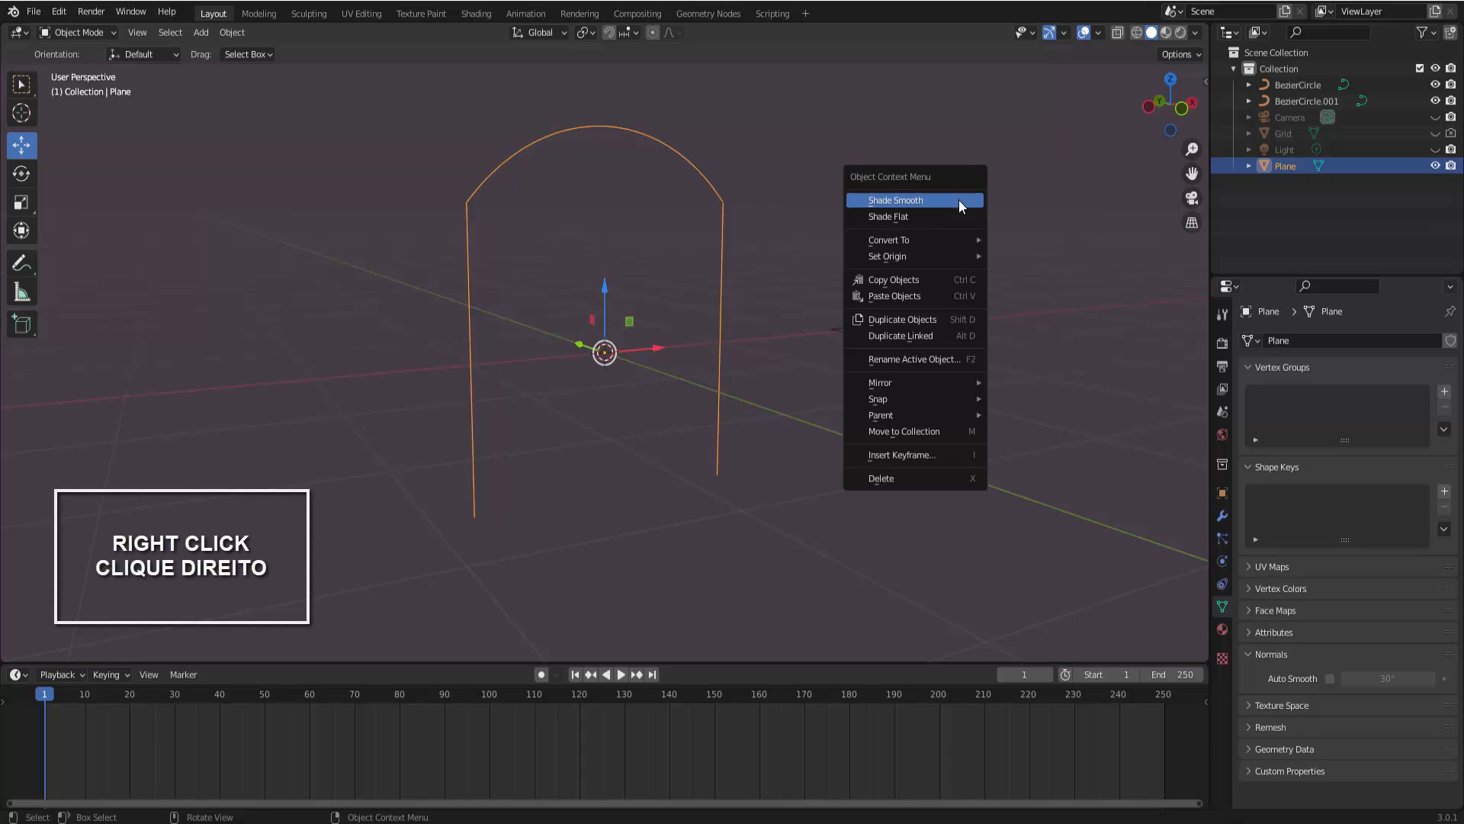
{"action": "mouse_move", "coordinate": [918, 240]}
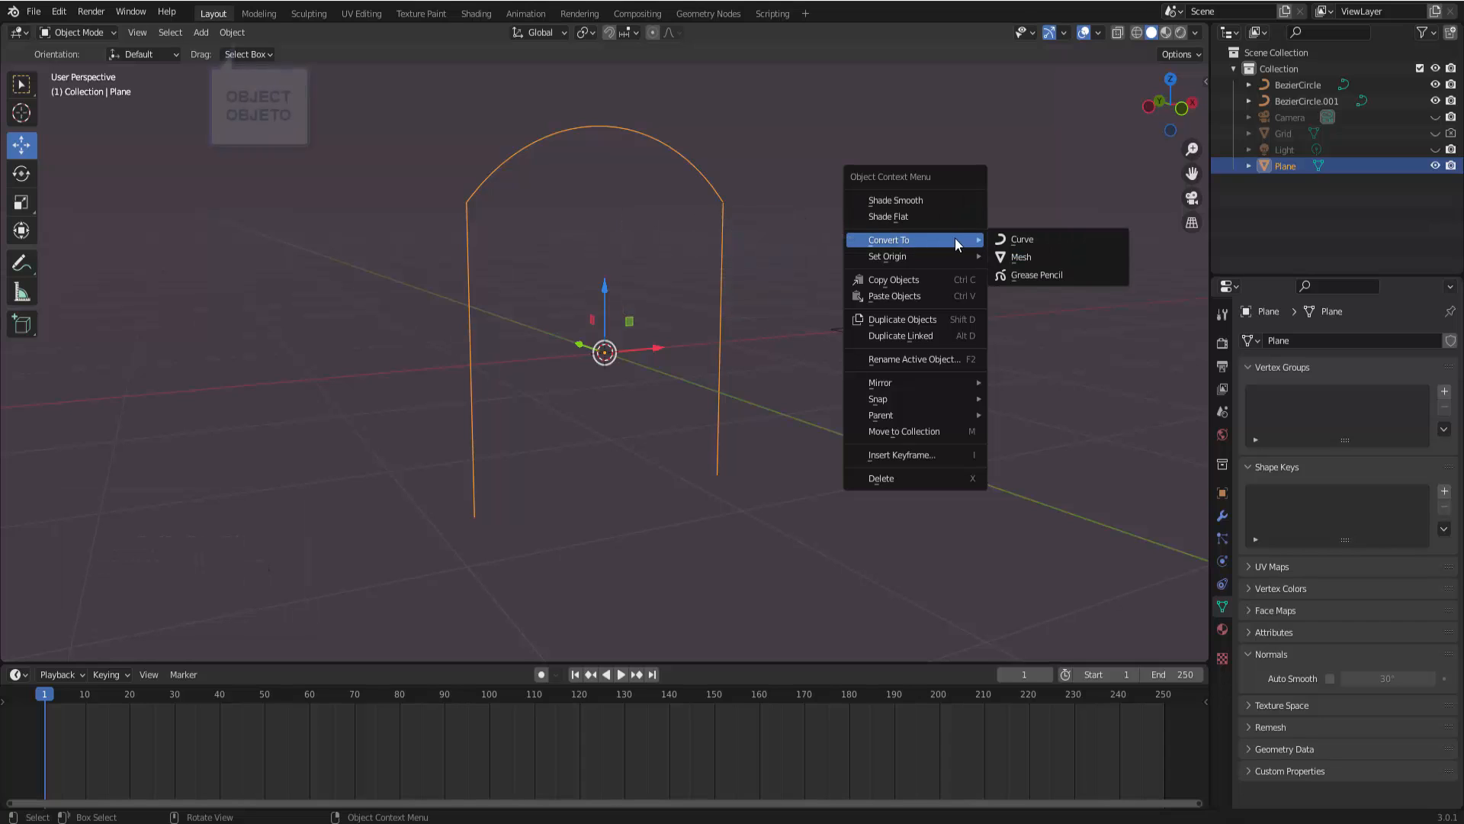
{"action": "left_click", "coordinate": [241, 34]}
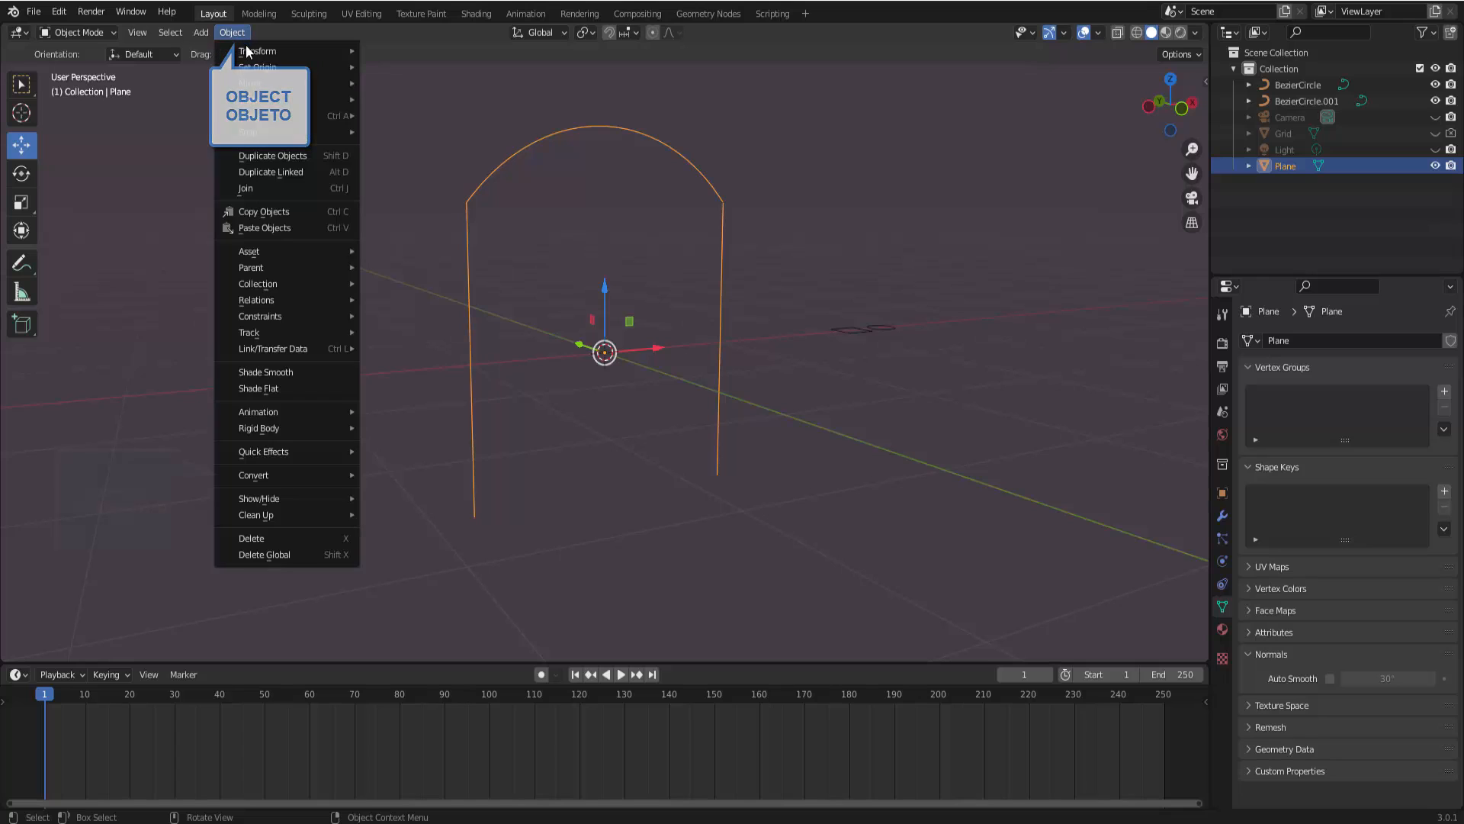
{"action": "mouse_move", "coordinate": [255, 474]}
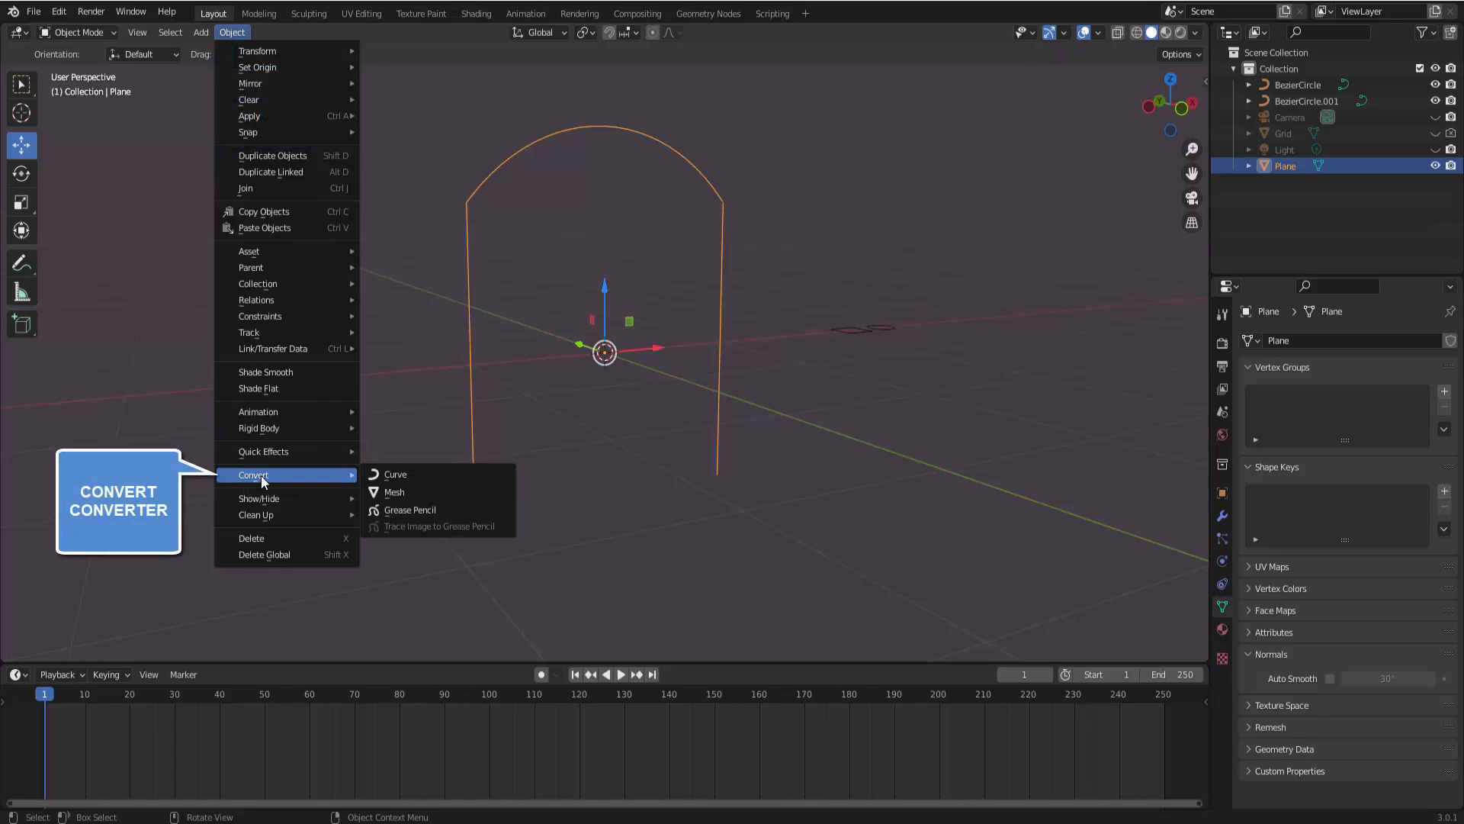
{"action": "left_click", "coordinate": [424, 475]}
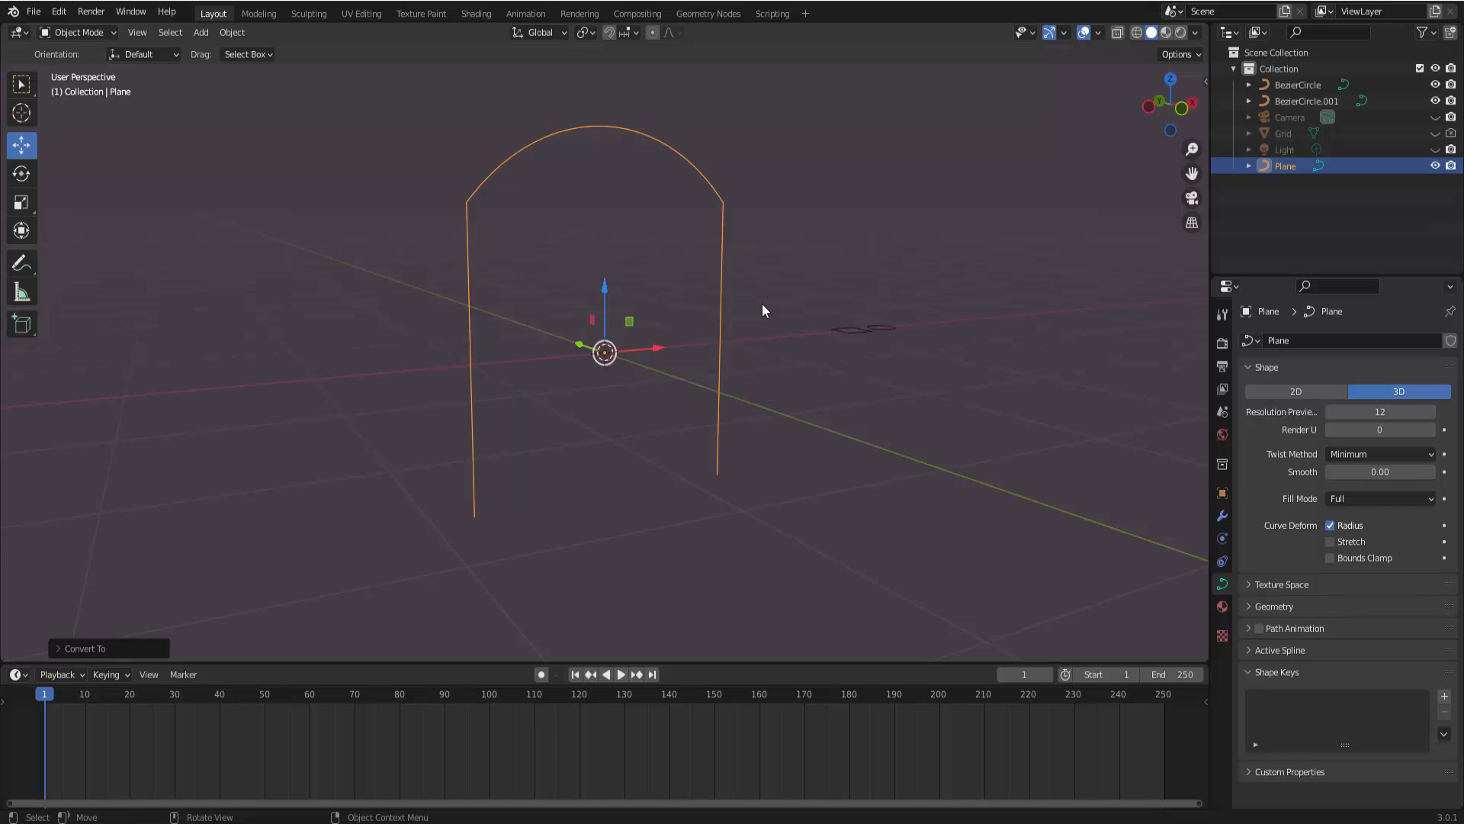
- Set the arch curve's bevel type to Object and pick the square poly curve BezierCircle.001 as its bevel object
{"action": "left_click", "coordinate": [850, 341]}
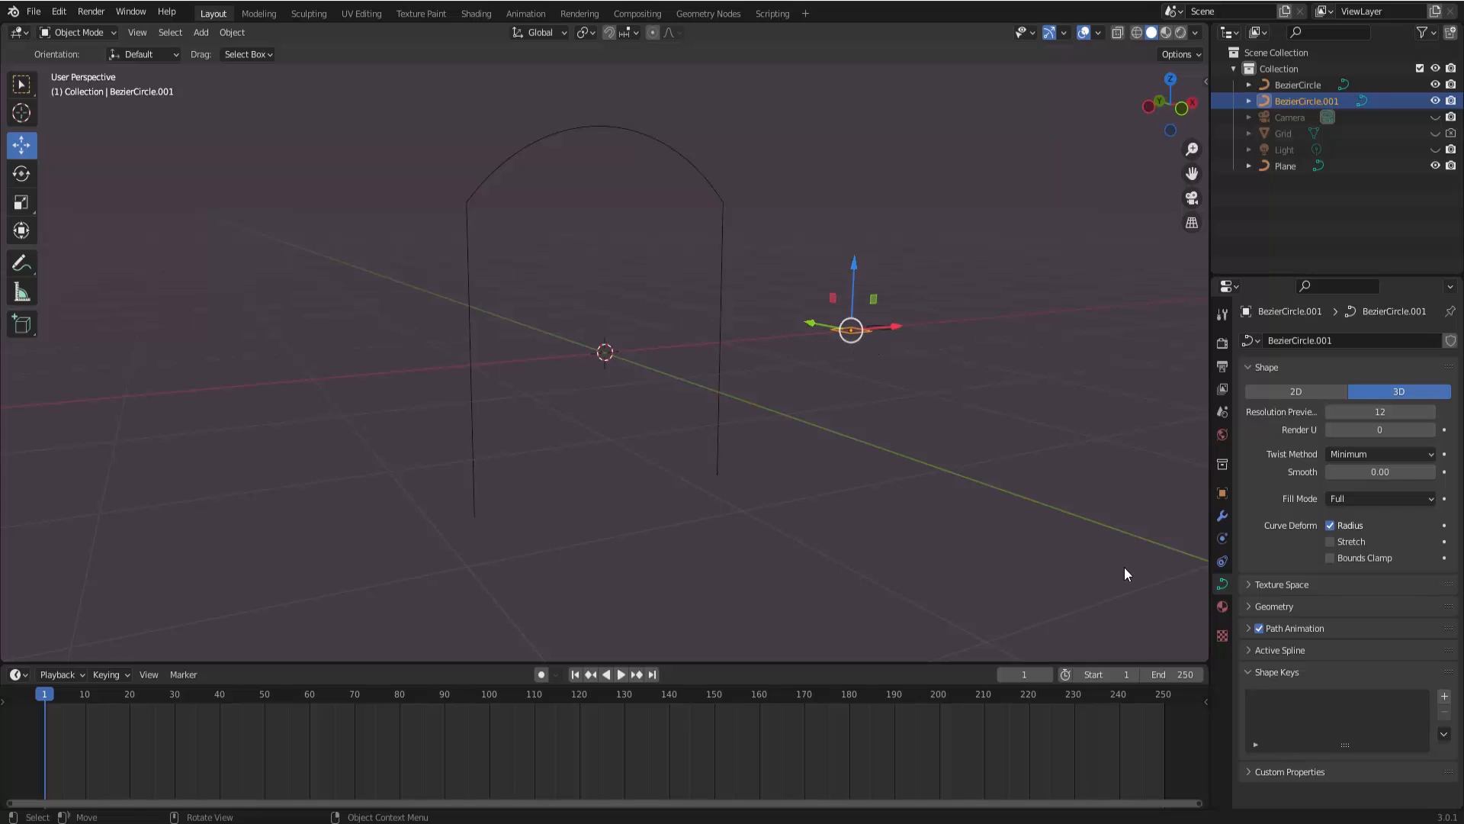
{"action": "left_click", "coordinate": [619, 131]}
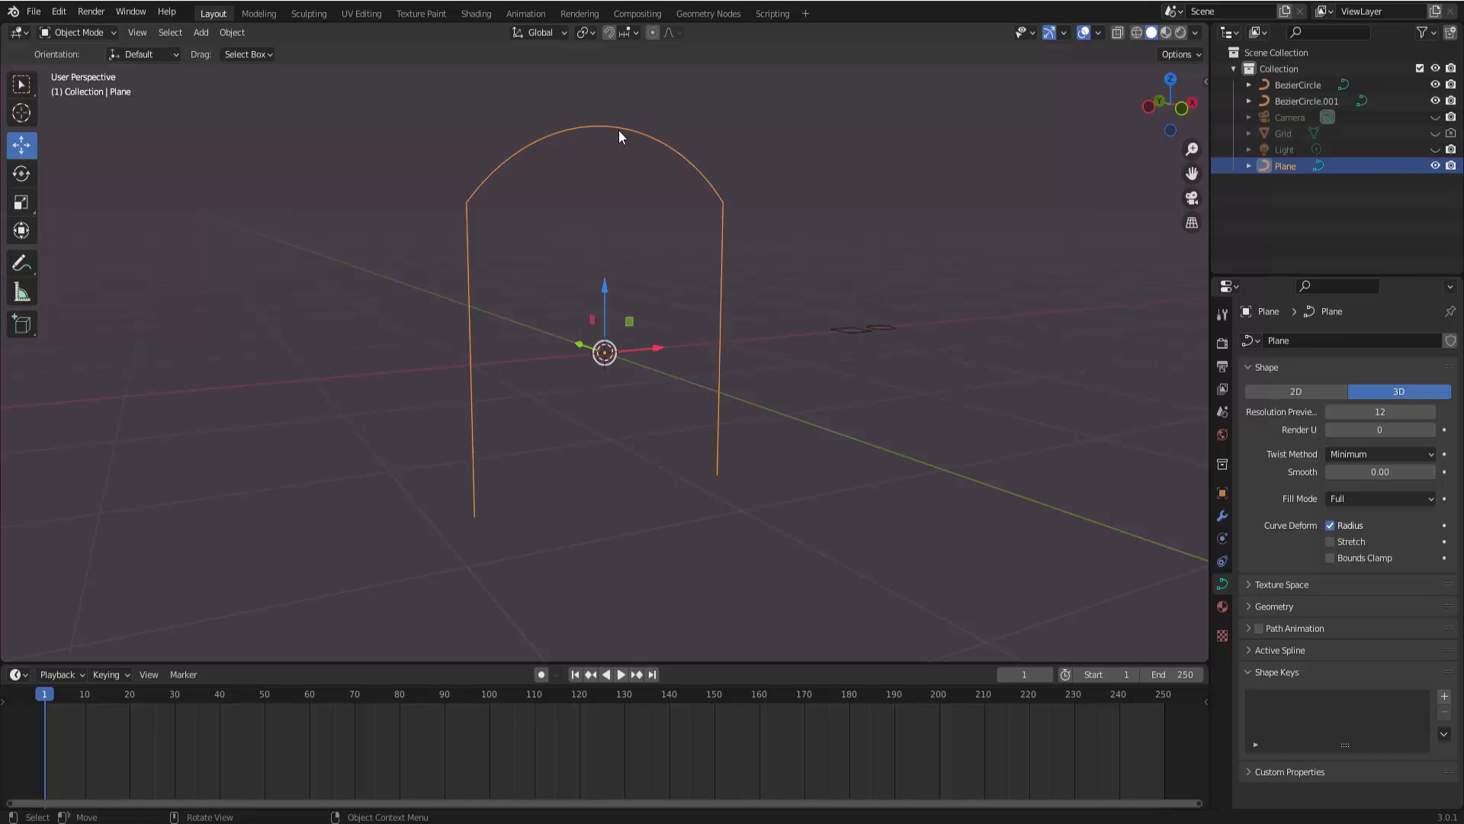
{"action": "left_click", "coordinate": [1248, 606]}
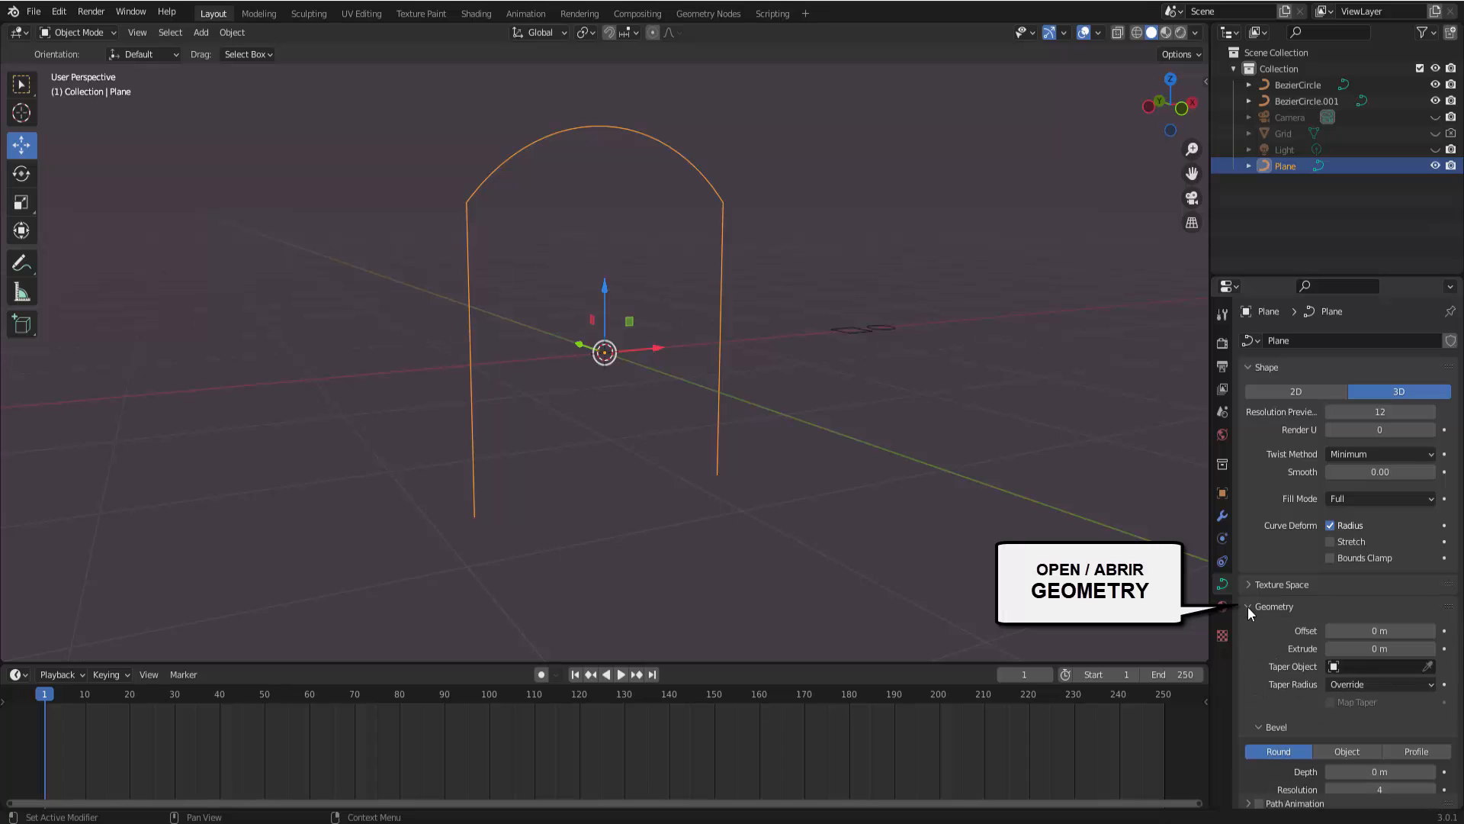
{"action": "scroll", "coordinate": [1251, 606], "scroll_direction": "down", "scroll_amount": 4}
{"action": "scroll", "coordinate": [1253, 606], "scroll_direction": "down", "scroll_amount": 2}
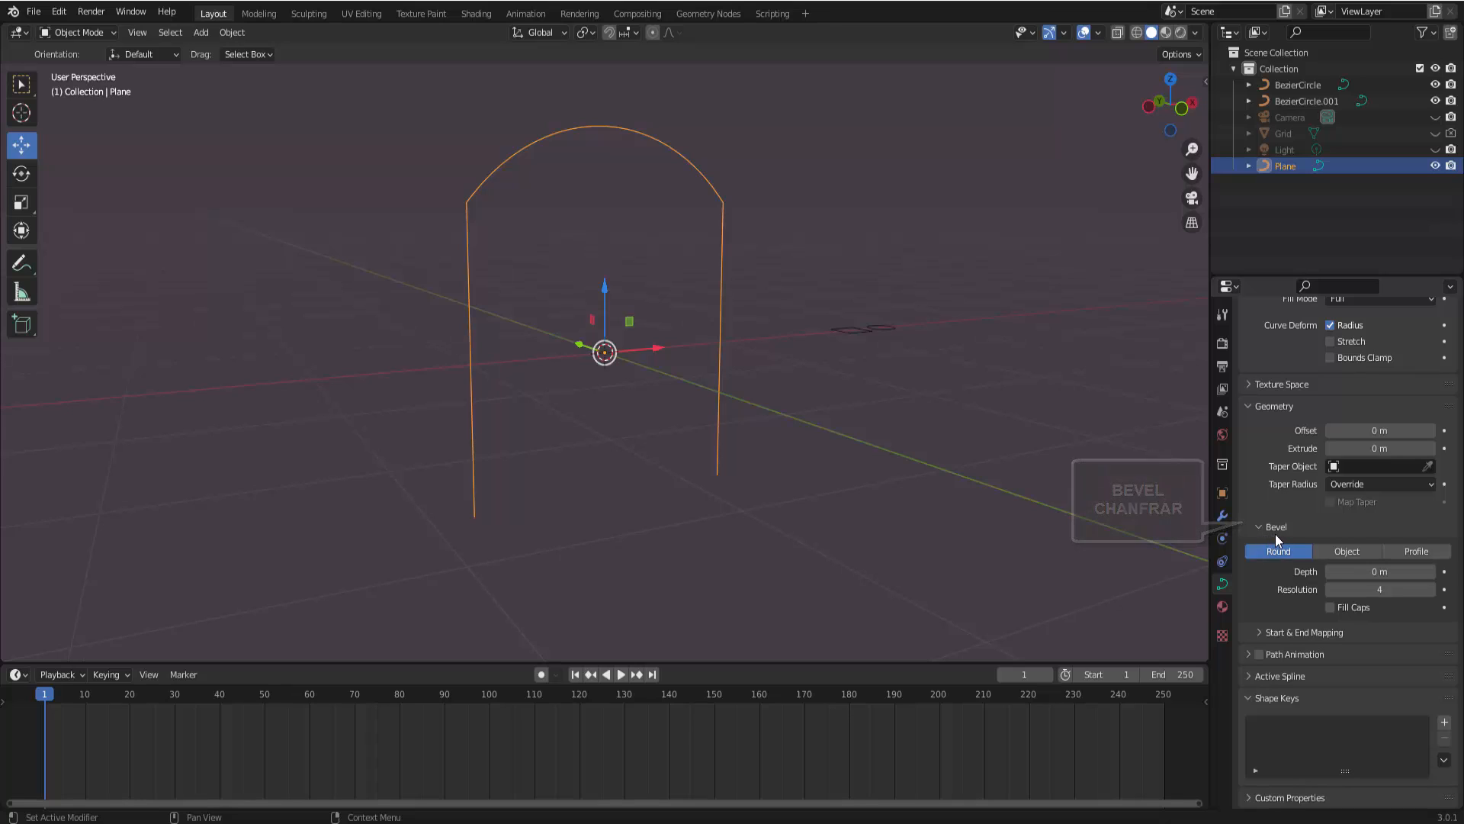
{"action": "left_click", "coordinate": [1345, 552]}
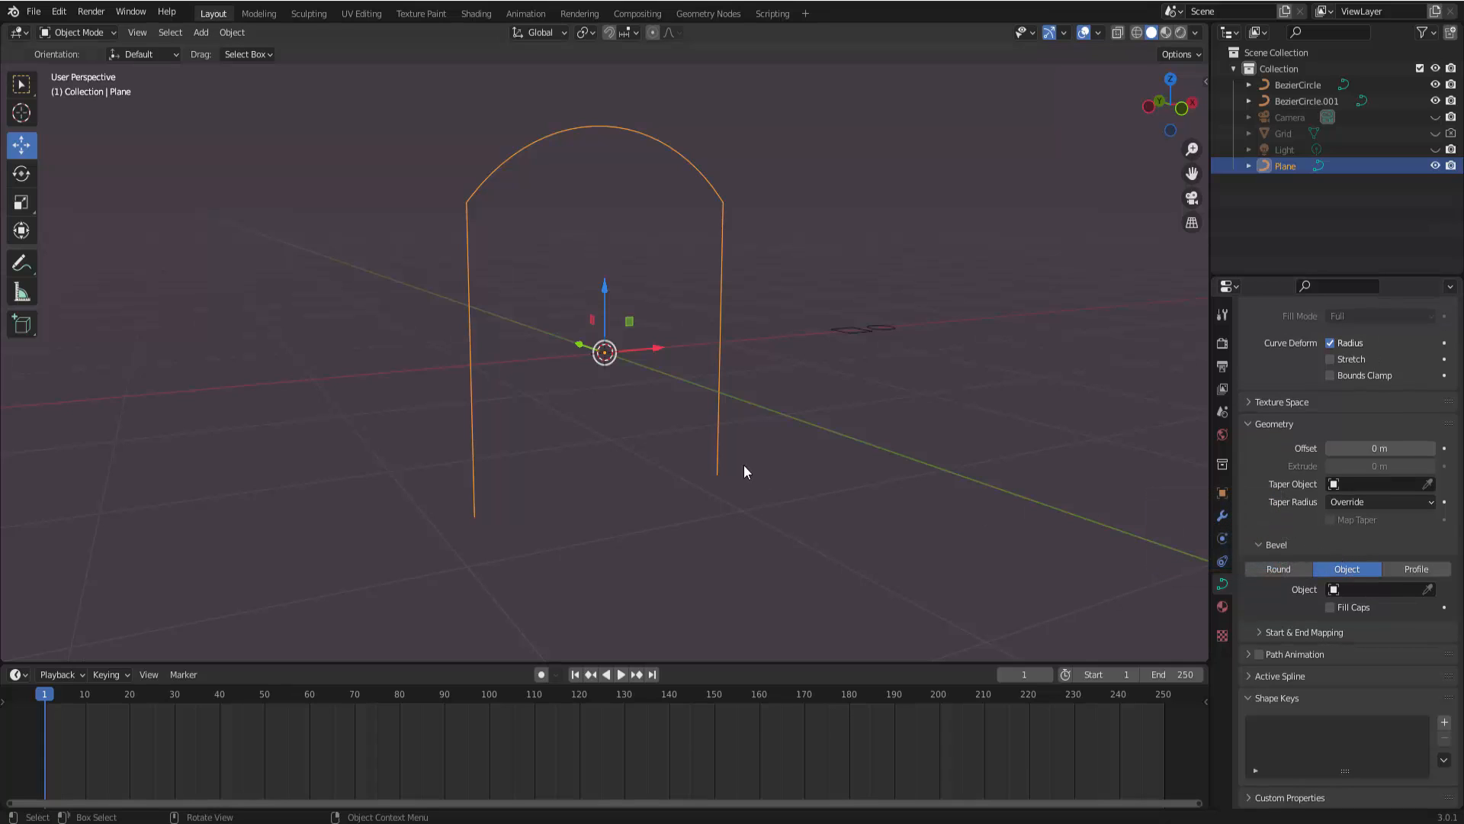
{"action": "left_click", "coordinate": [1429, 590]}
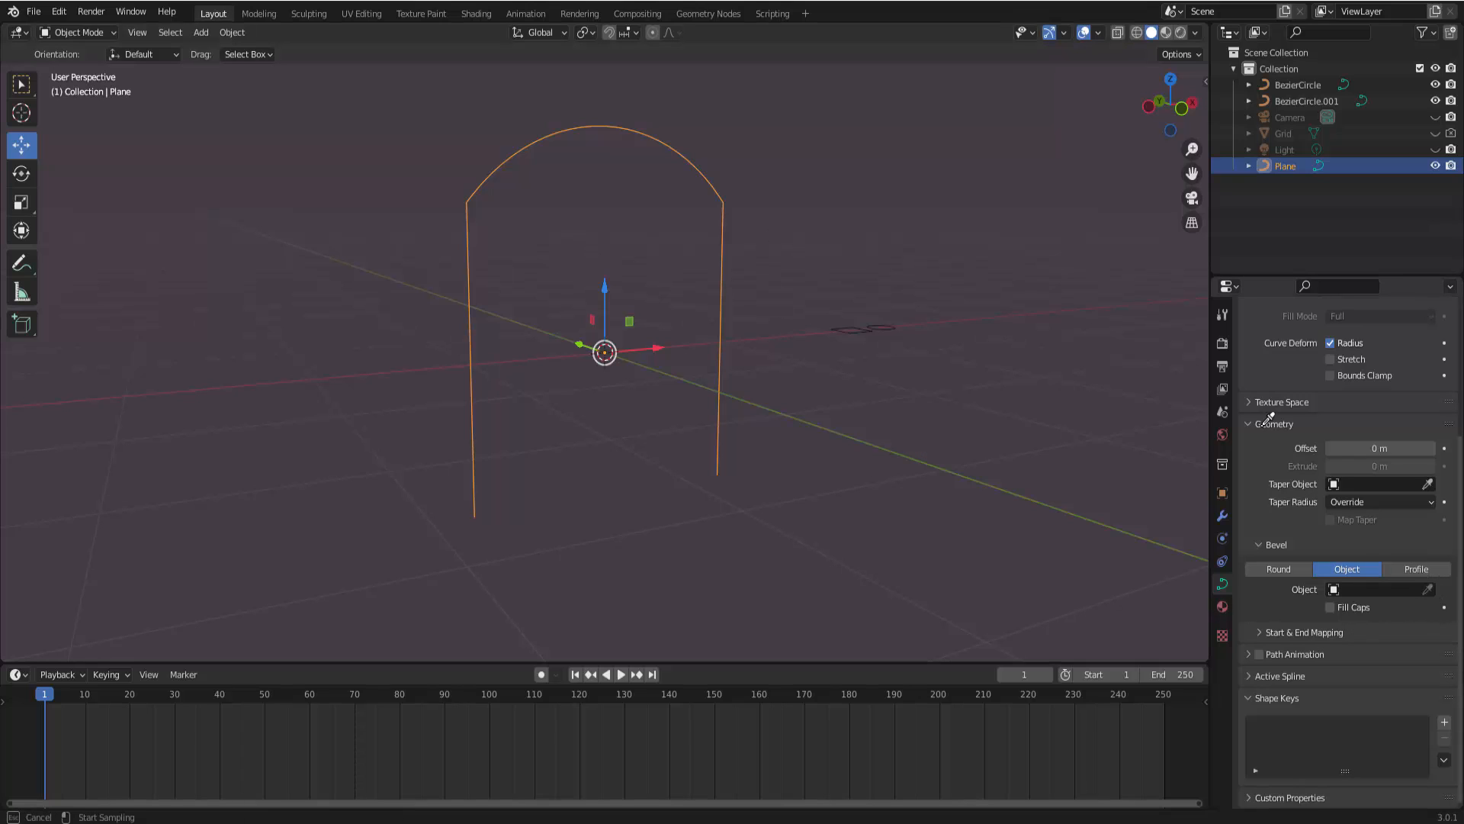
{"action": "left_click", "coordinate": [855, 315]}
- Rotate the square profile curve beside the arch and view the swept arch from another angle
{"action": "left_click", "coordinate": [858, 324]}
{"action": "key", "text": "r"}
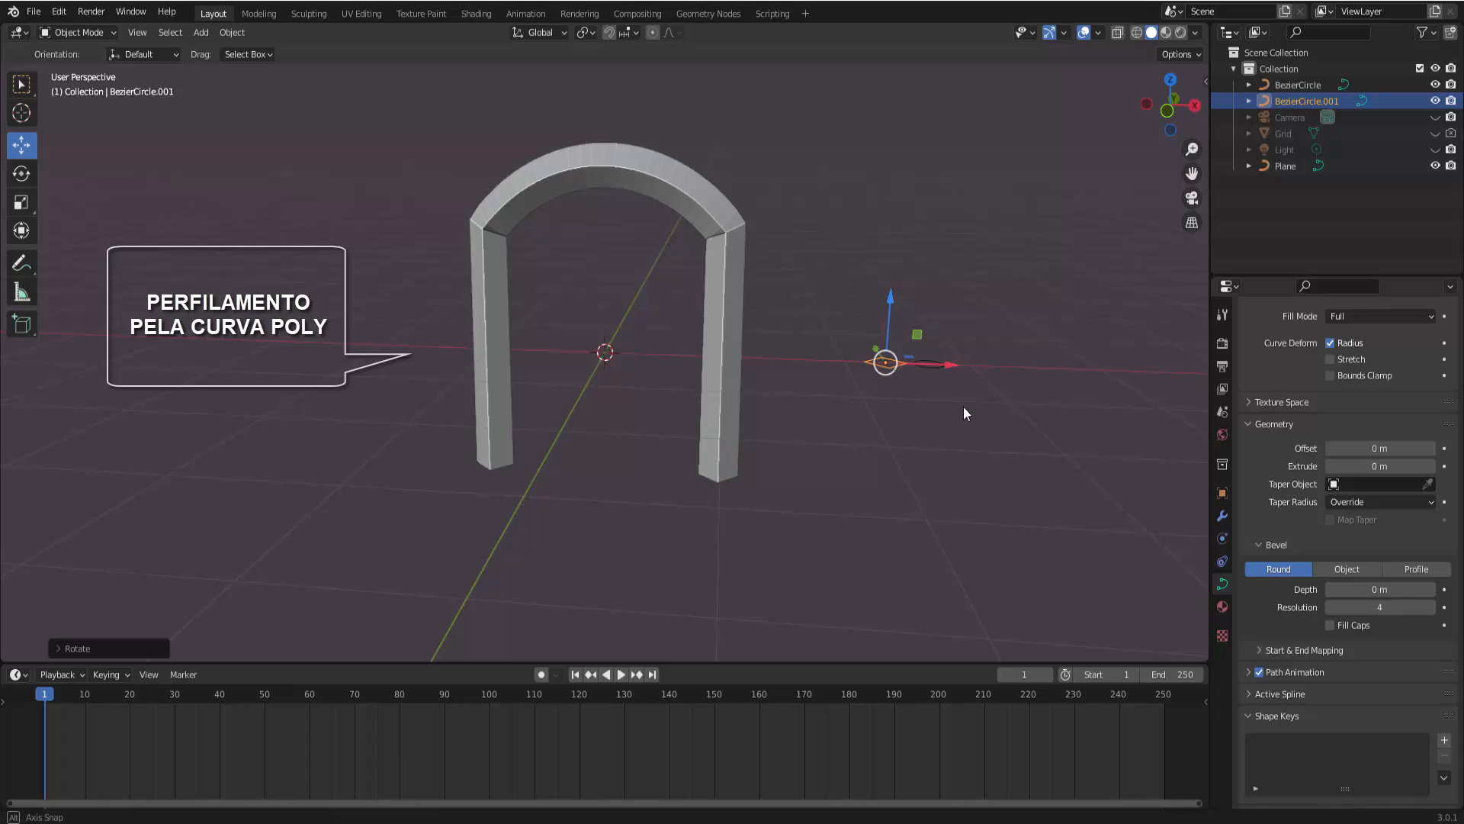
{"action": "left_click", "coordinate": [1022, 395]}
{"action": "middle_click_drag", "start_coordinate": [1022, 396], "coordinate": [833, 395]}
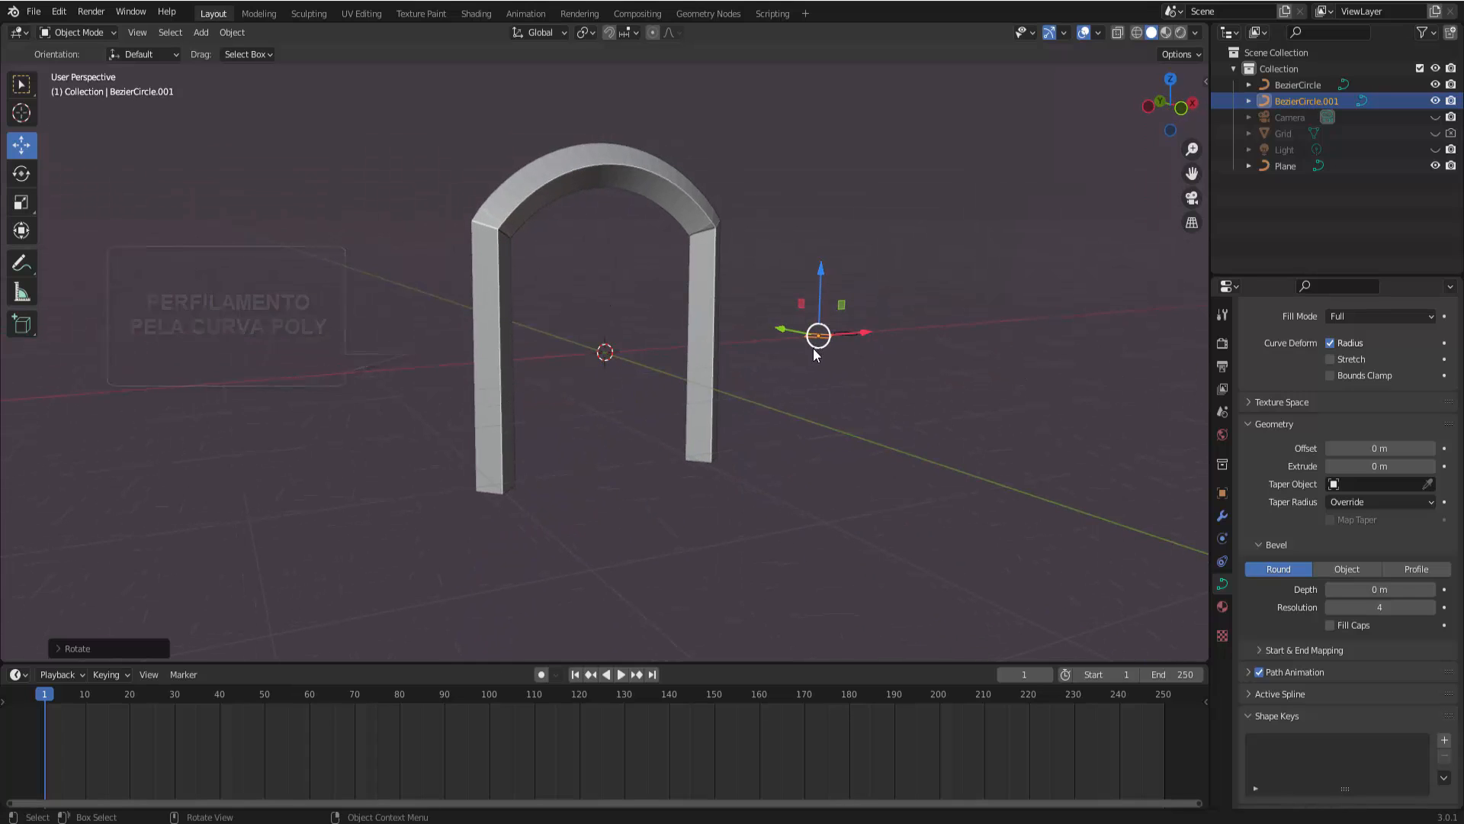
- Replace the arch curve's bevel object with the round profile curve BezierCircle
{"action": "middle_click_drag", "start_coordinate": [858, 388], "coordinate": [874, 373]}
{"action": "left_click", "coordinate": [874, 373]}
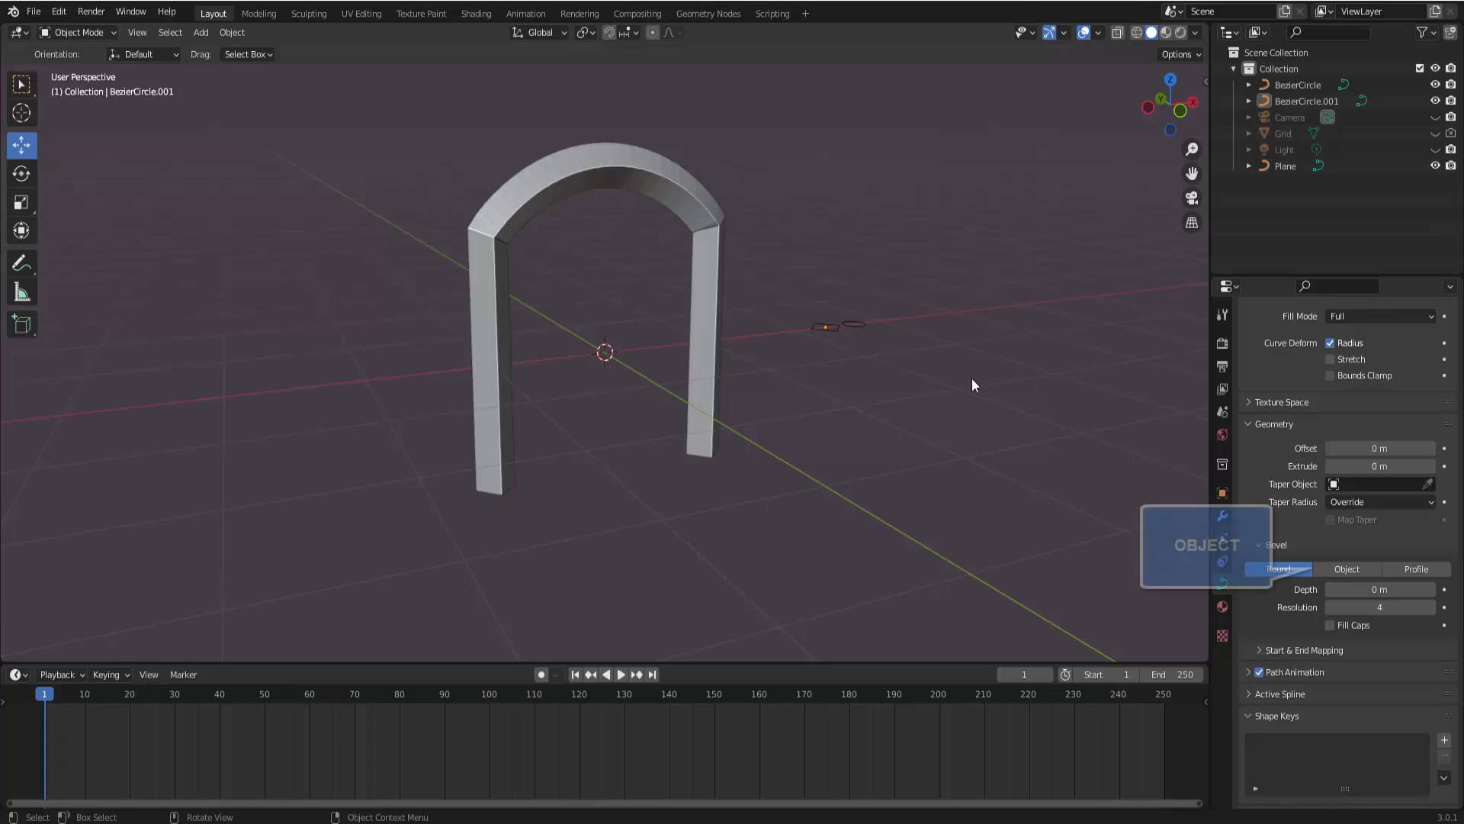
{"action": "left_click", "coordinate": [1347, 569]}
{"action": "left_click", "coordinate": [606, 174]}
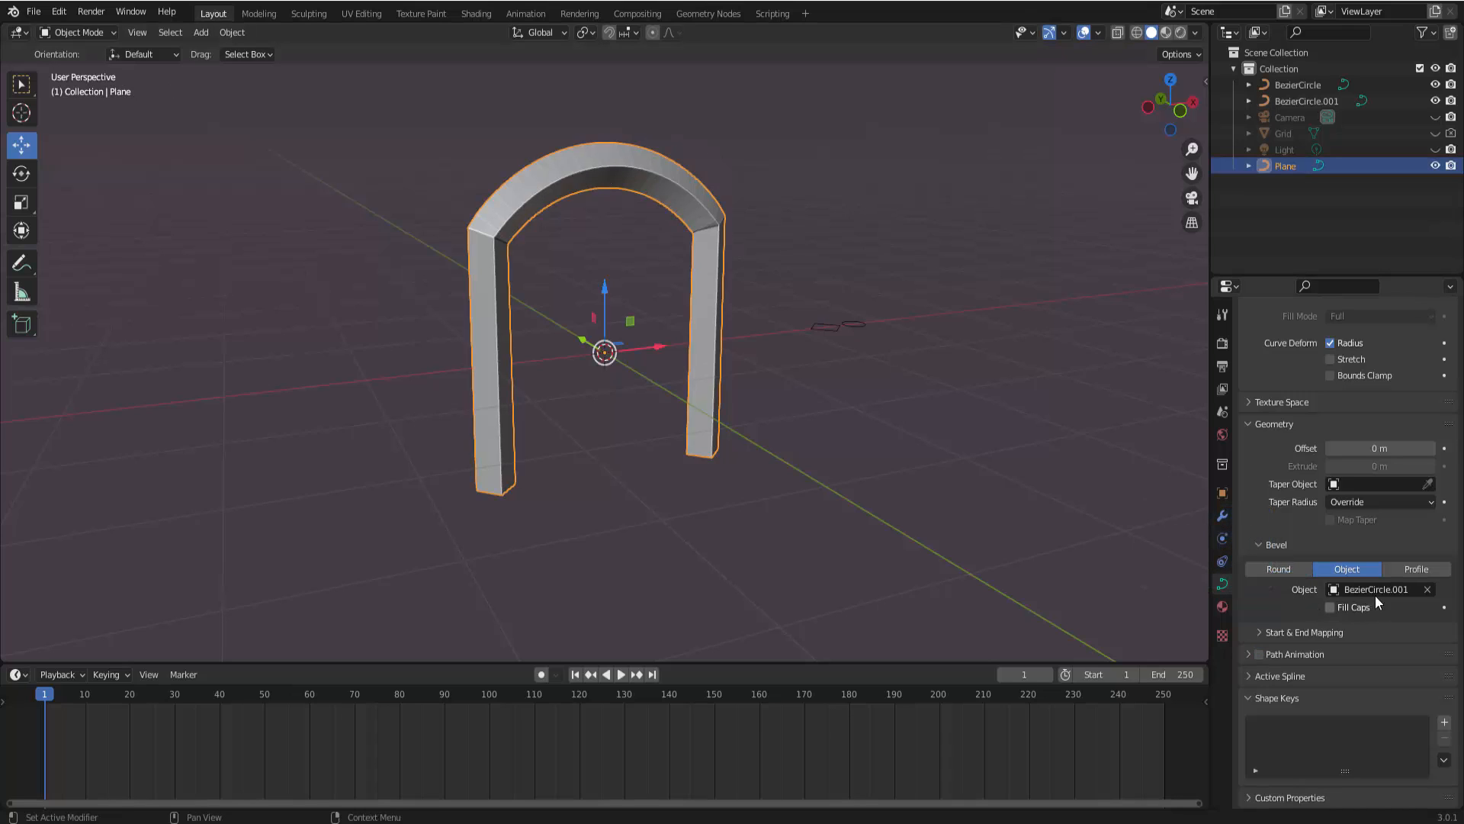
{"action": "left_click", "coordinate": [1417, 591]}
{"action": "left_click", "coordinate": [1327, 614]}
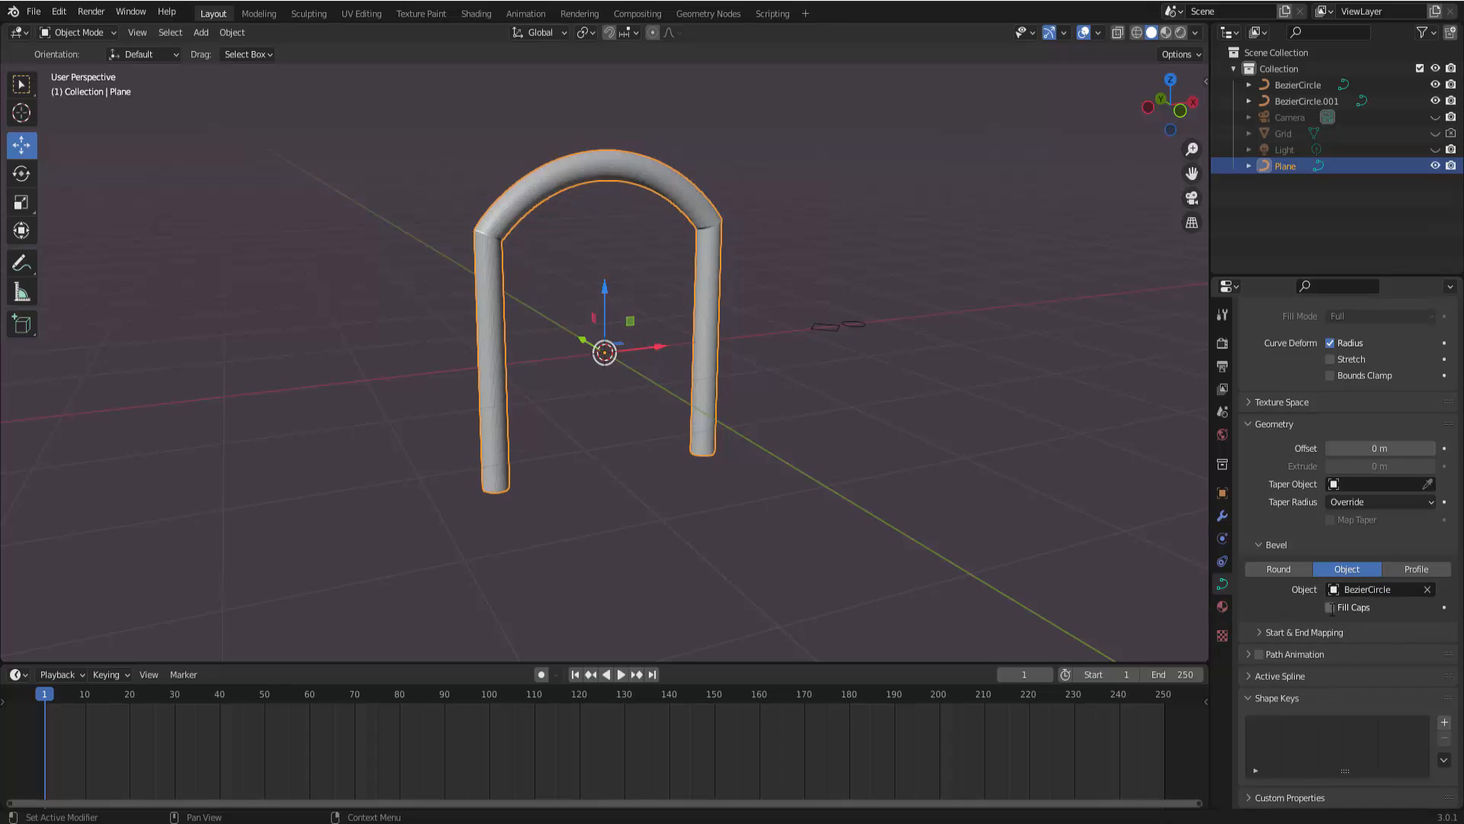
- Convert the round-beveled arch from a curve to a mesh
{"action": "mouse_move", "coordinate": [892, 379]}
{"action": "middle_mouse_down"}
{"action": "mouse_move", "coordinate": [830, 355]}
{"action": "mouse_move", "coordinate": [900, 355]}
{"action": "mouse_move", "coordinate": [911, 377]}
{"action": "middle_mouse_up"}
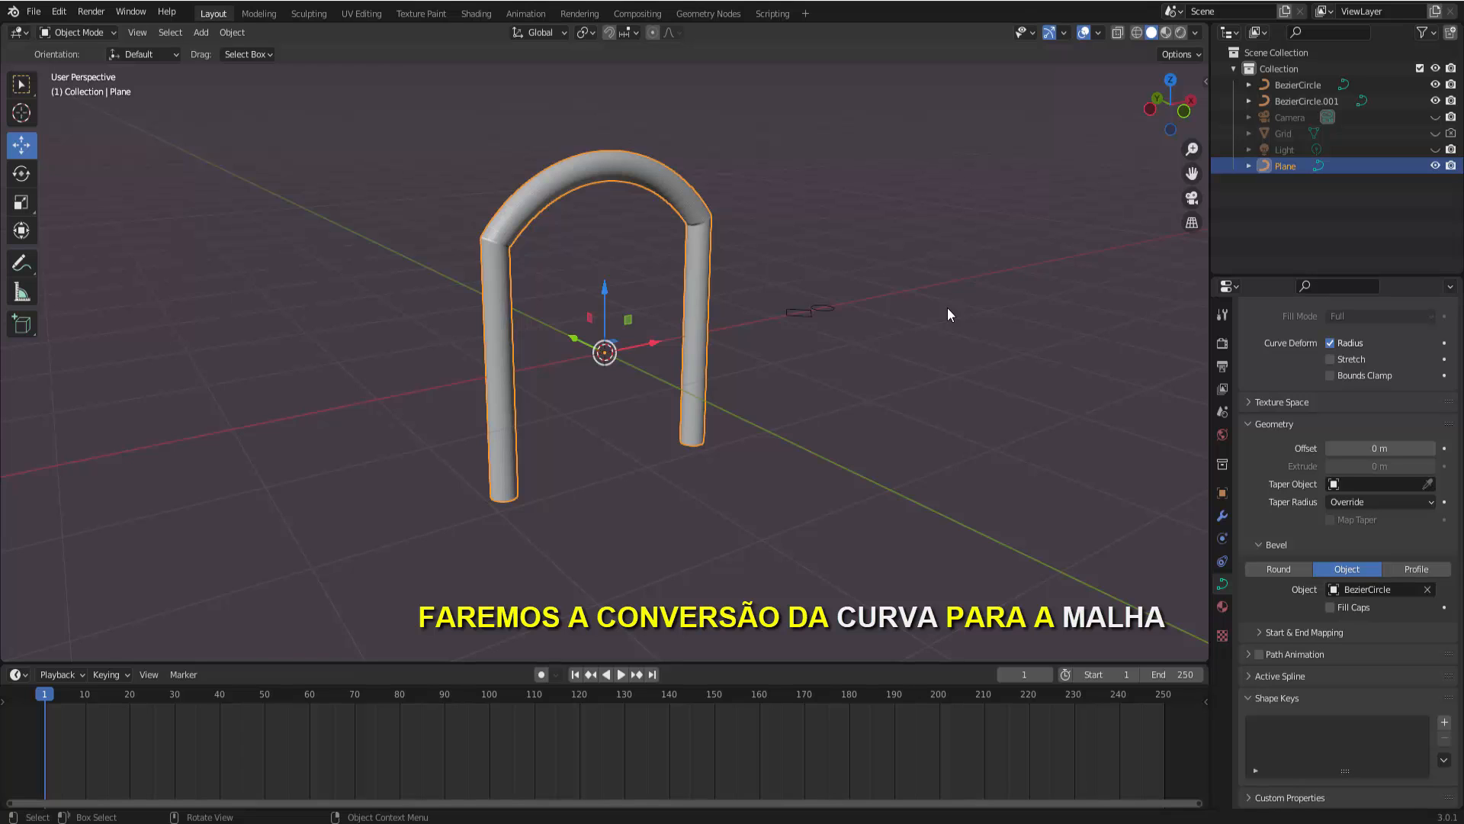
{"action": "right_click", "coordinate": [958, 284]}
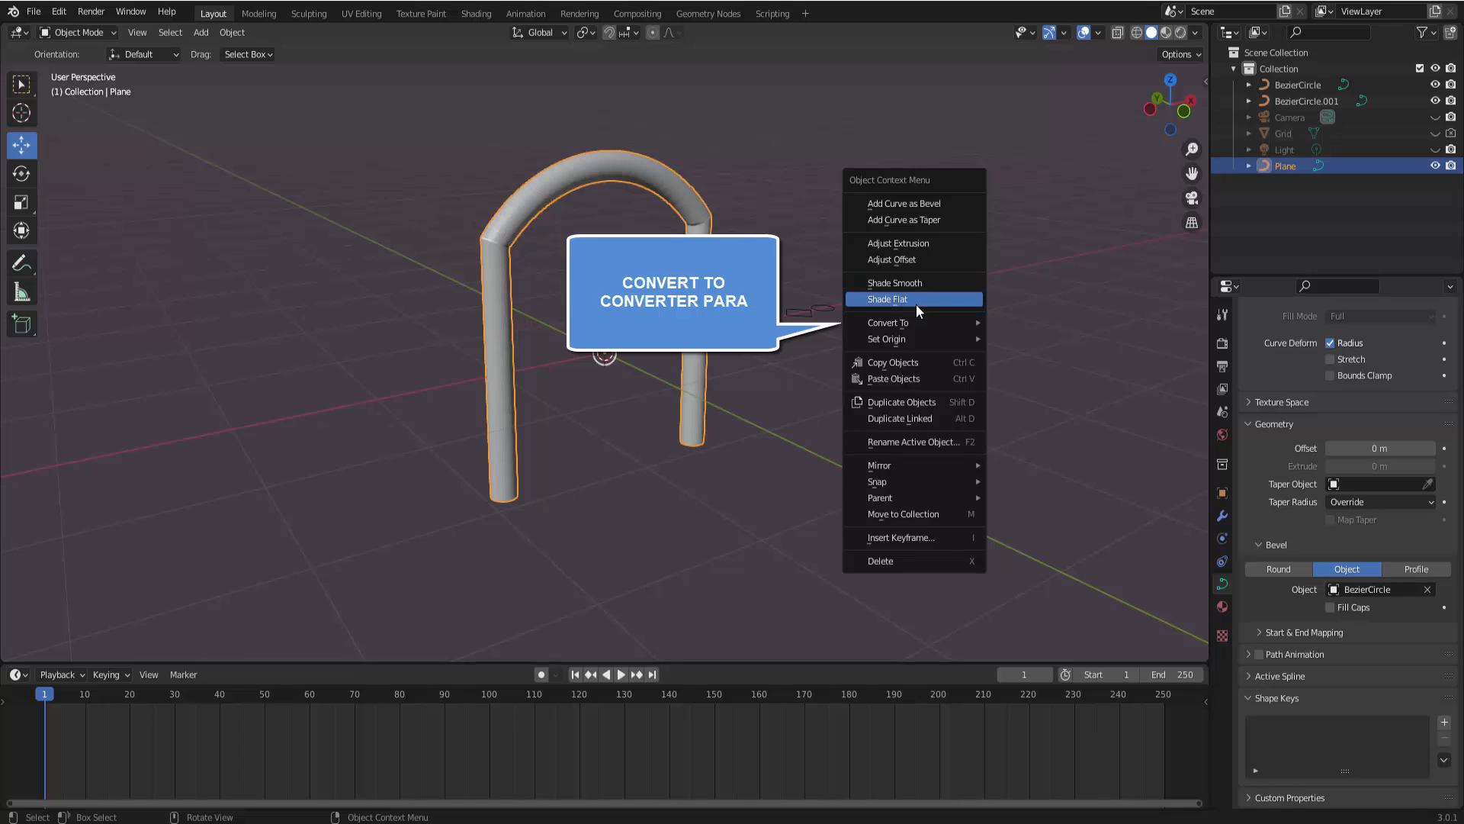
{"action": "mouse_move", "coordinate": [904, 321]}
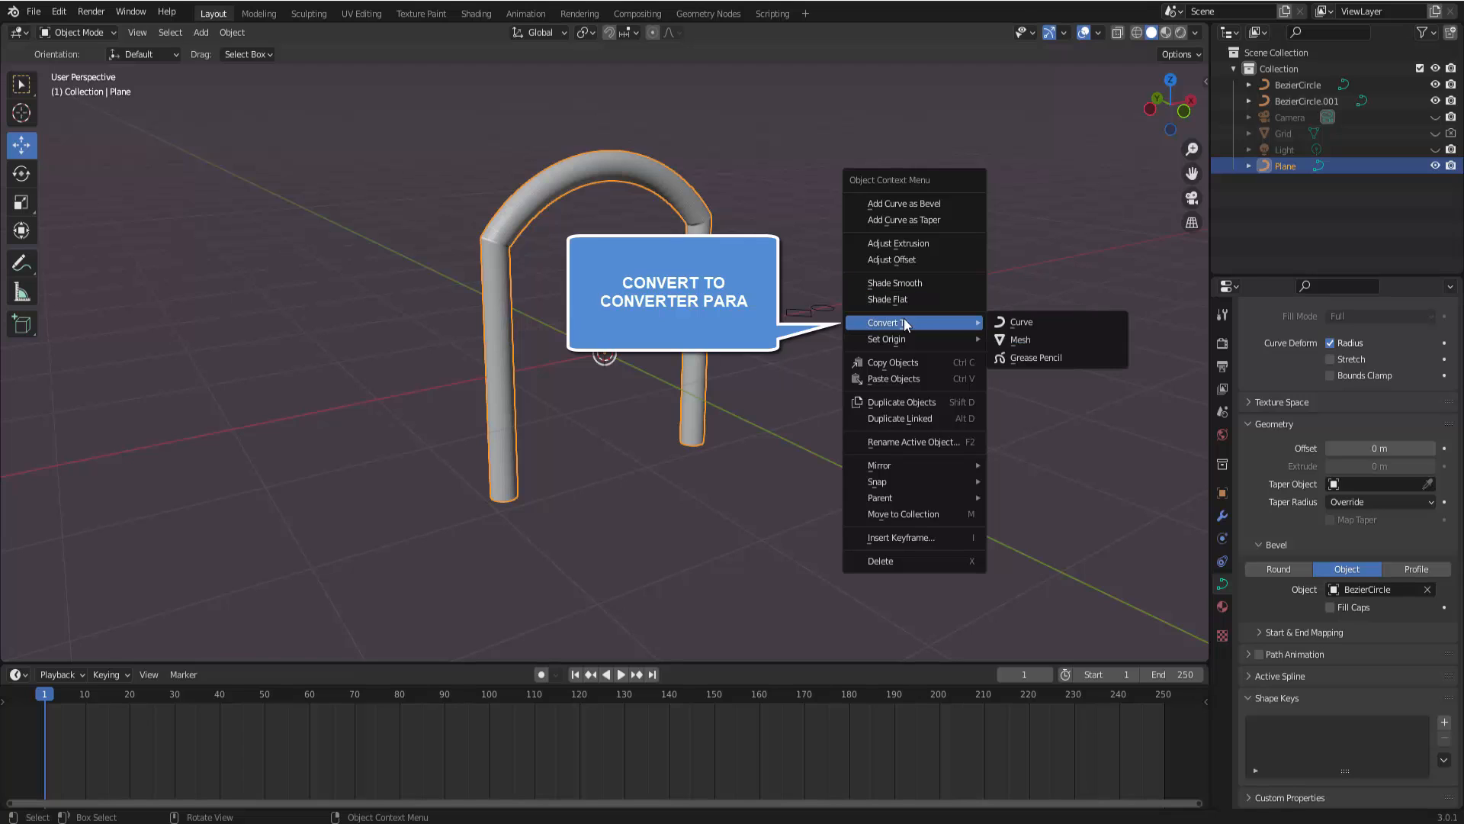
{"action": "left_click", "coordinate": [1022, 337]}
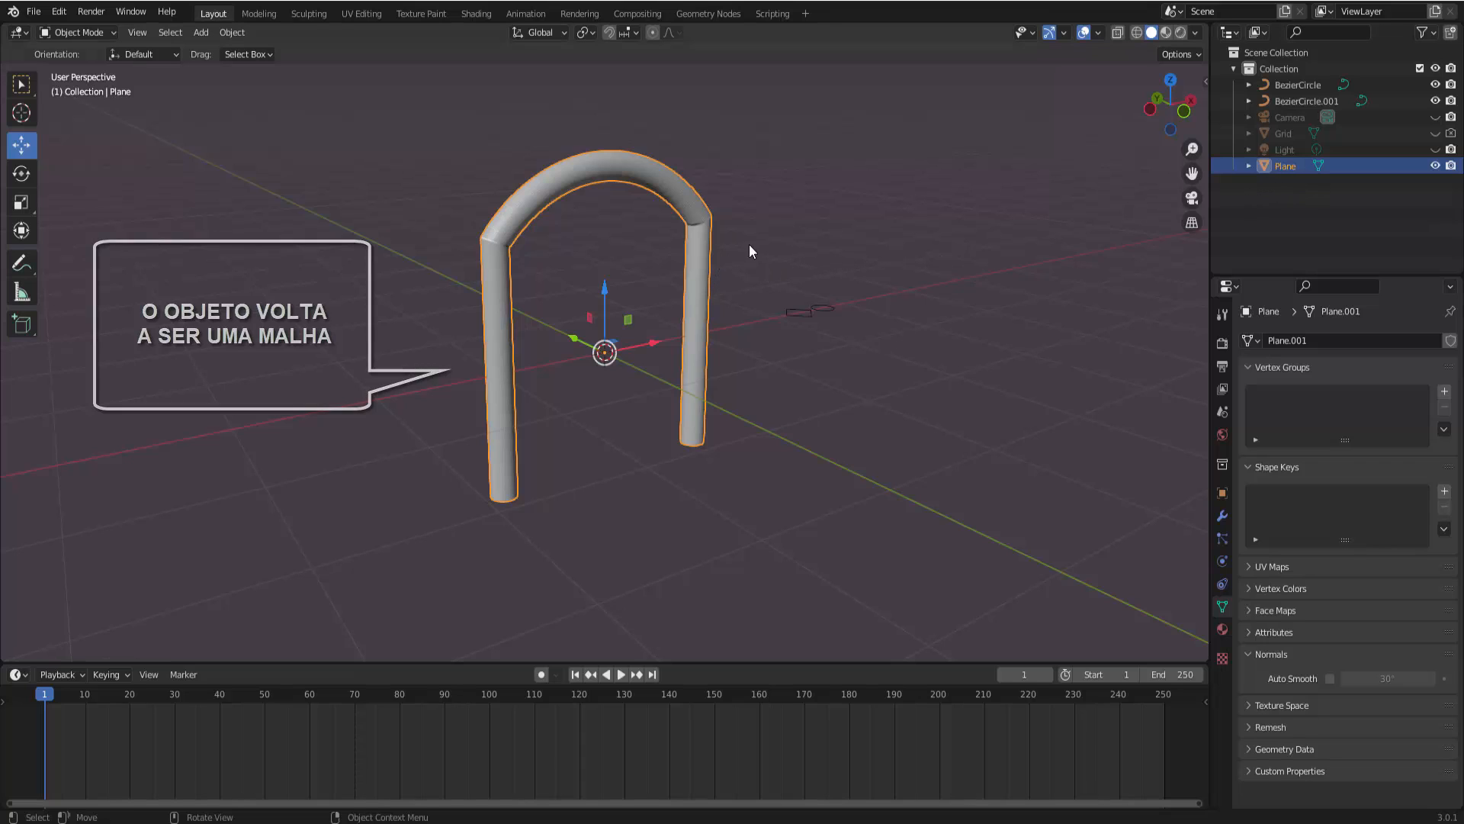
- Merge all of the arch mesh's vertices by distance in Edit Mode and return to Object Mode
{"action": "left_click", "coordinate": [73, 31]}
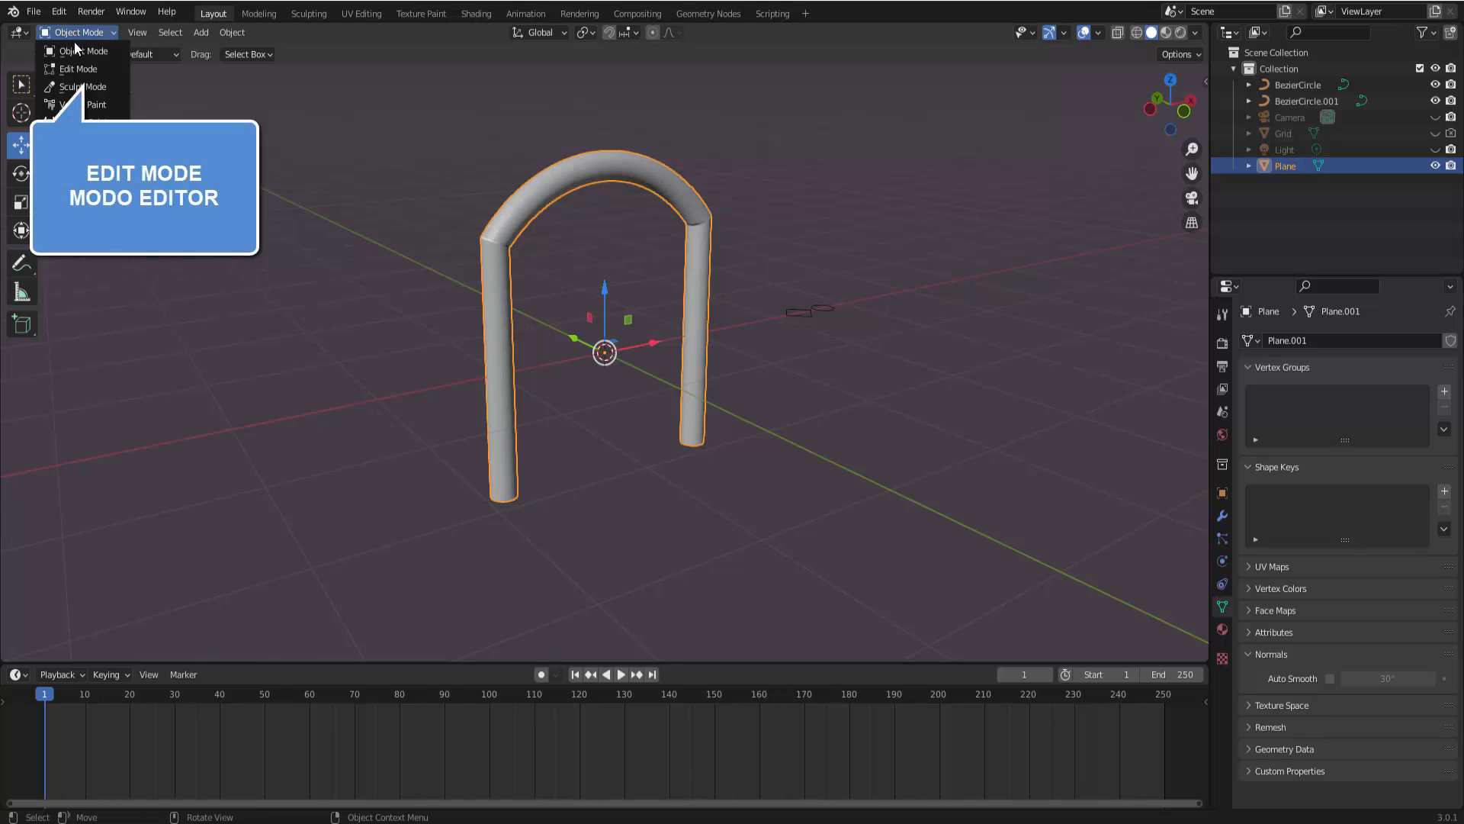
{"action": "left_click", "coordinate": [77, 69]}
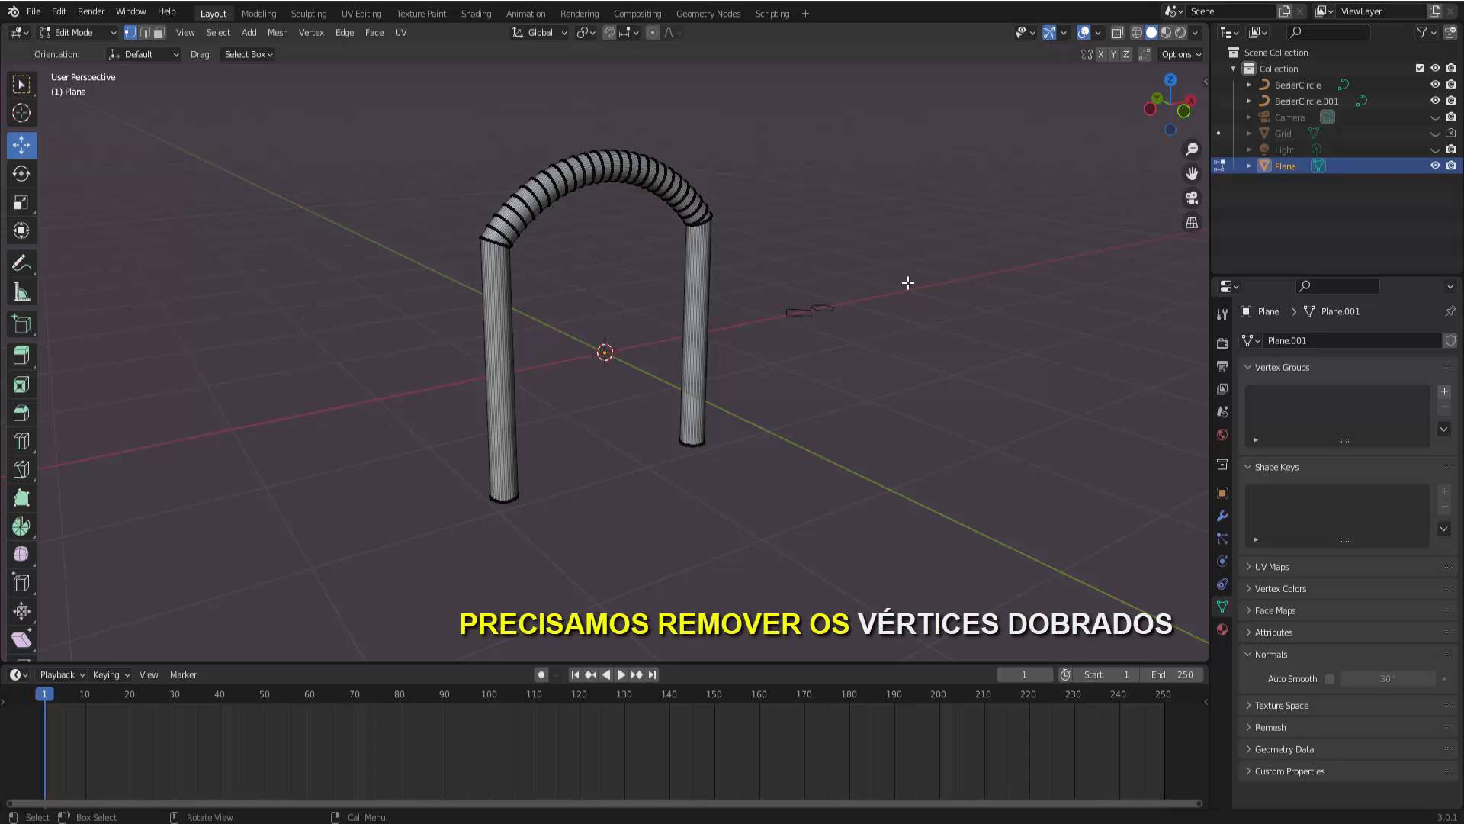
{"action": "key", "text": "a"}
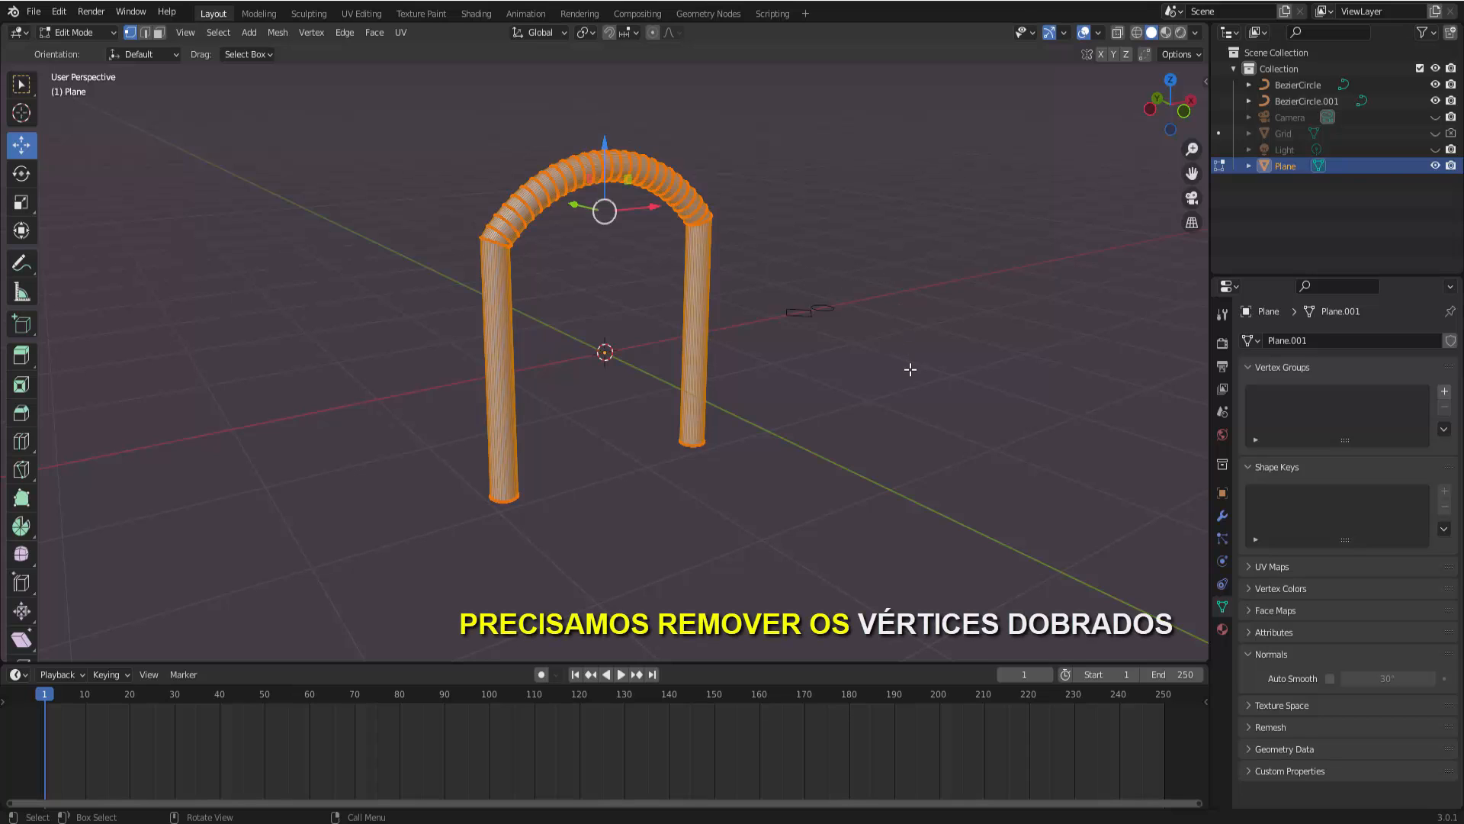
{"action": "key", "text": "m"}
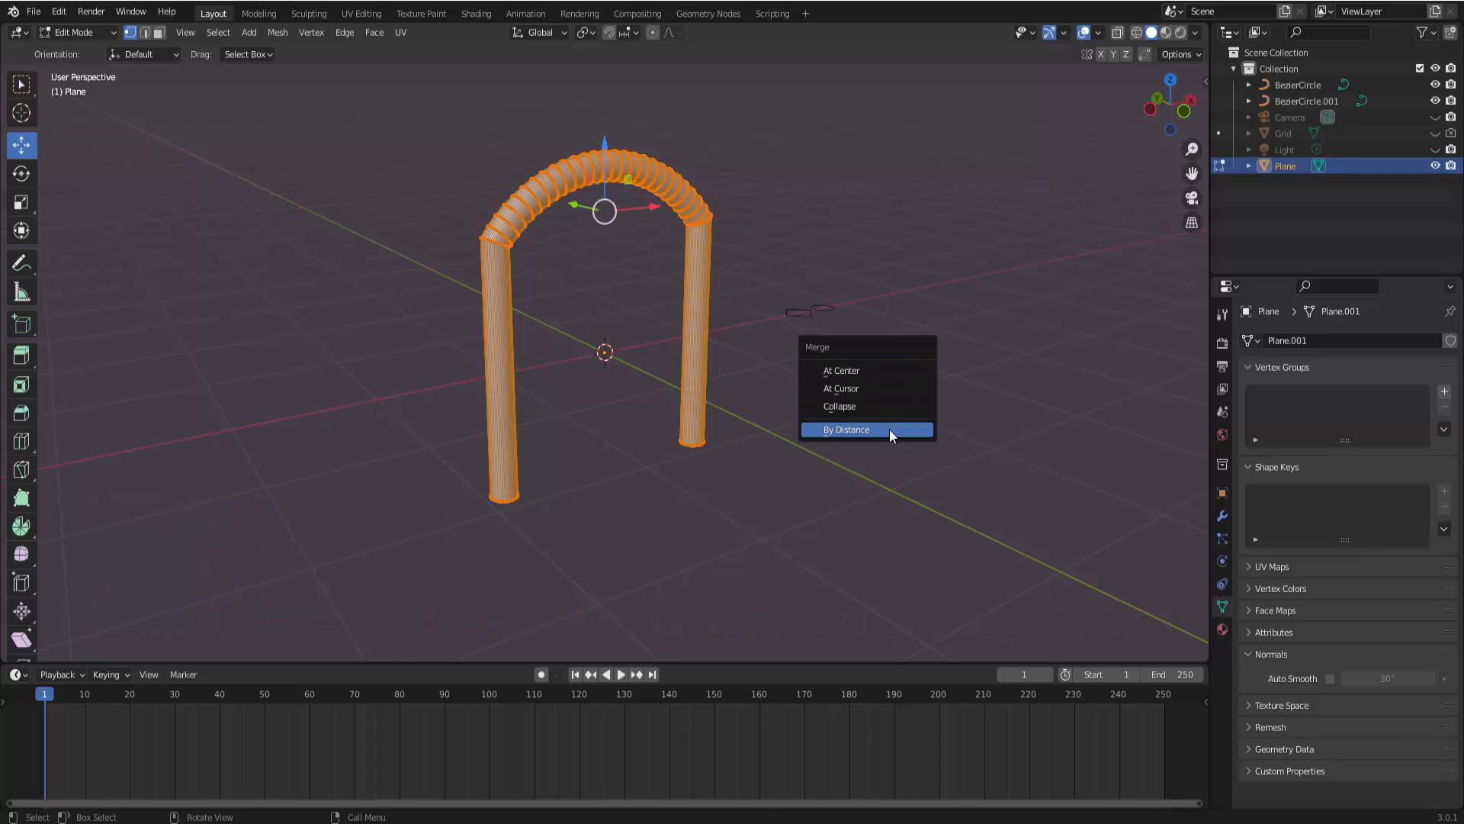
{"action": "left_click", "coordinate": [868, 429]}
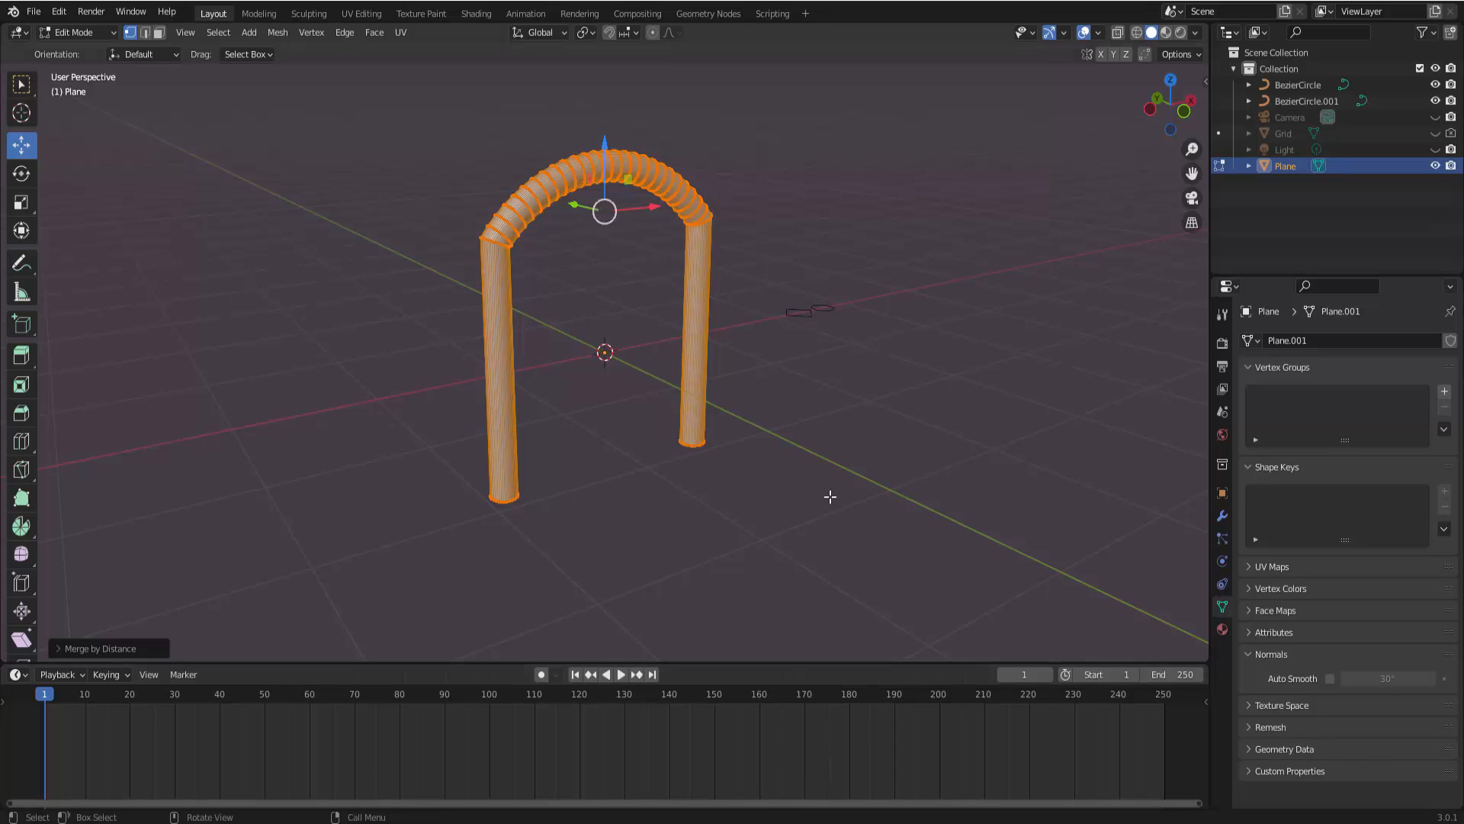
{"action": "left_click", "coordinate": [74, 35]}
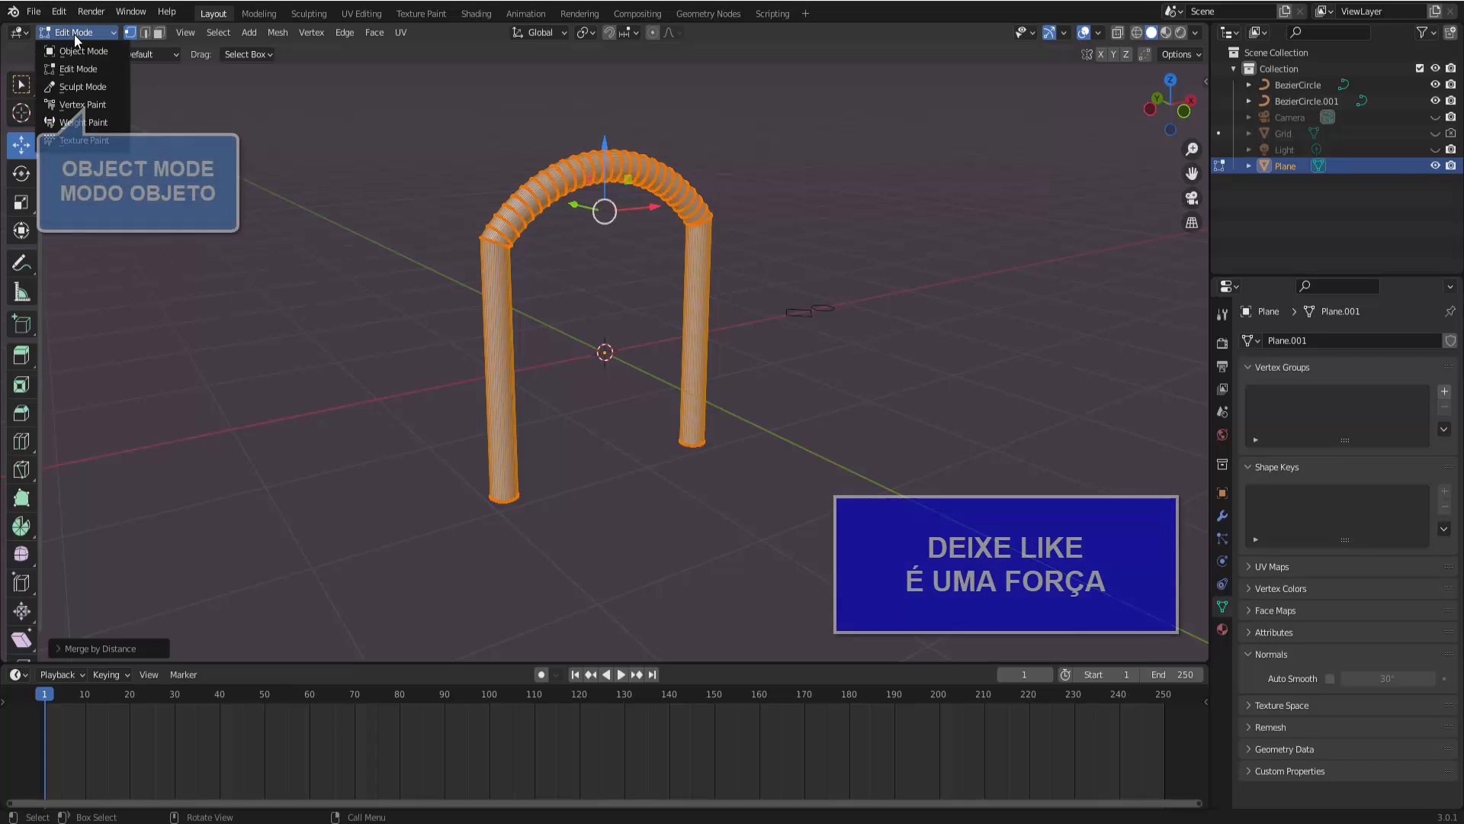
{"action": "left_click", "coordinate": [72, 47]}
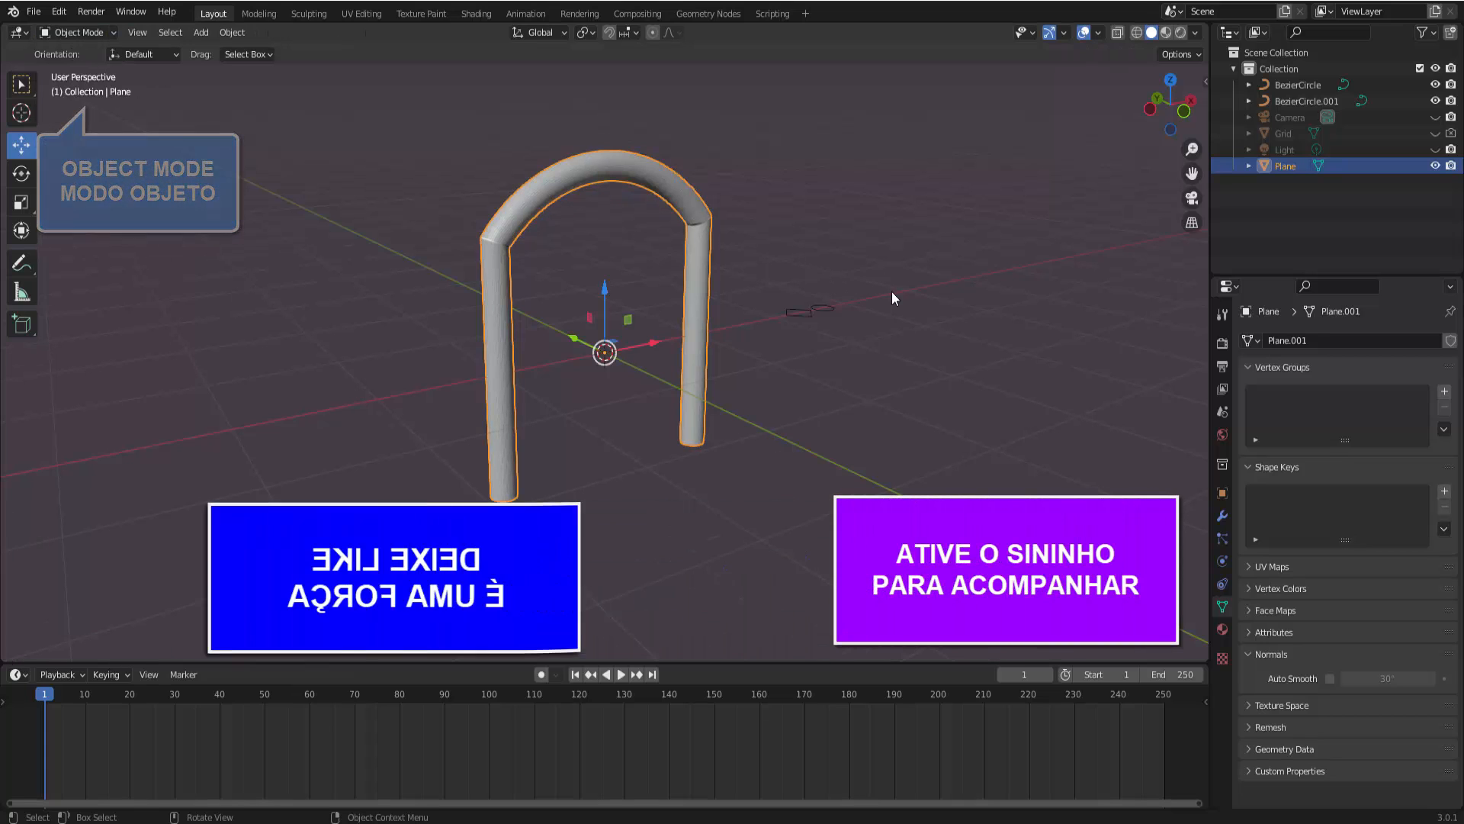
{"action": "middle_click_drag", "start_coordinate": [891, 292], "coordinate": [789, 288]}
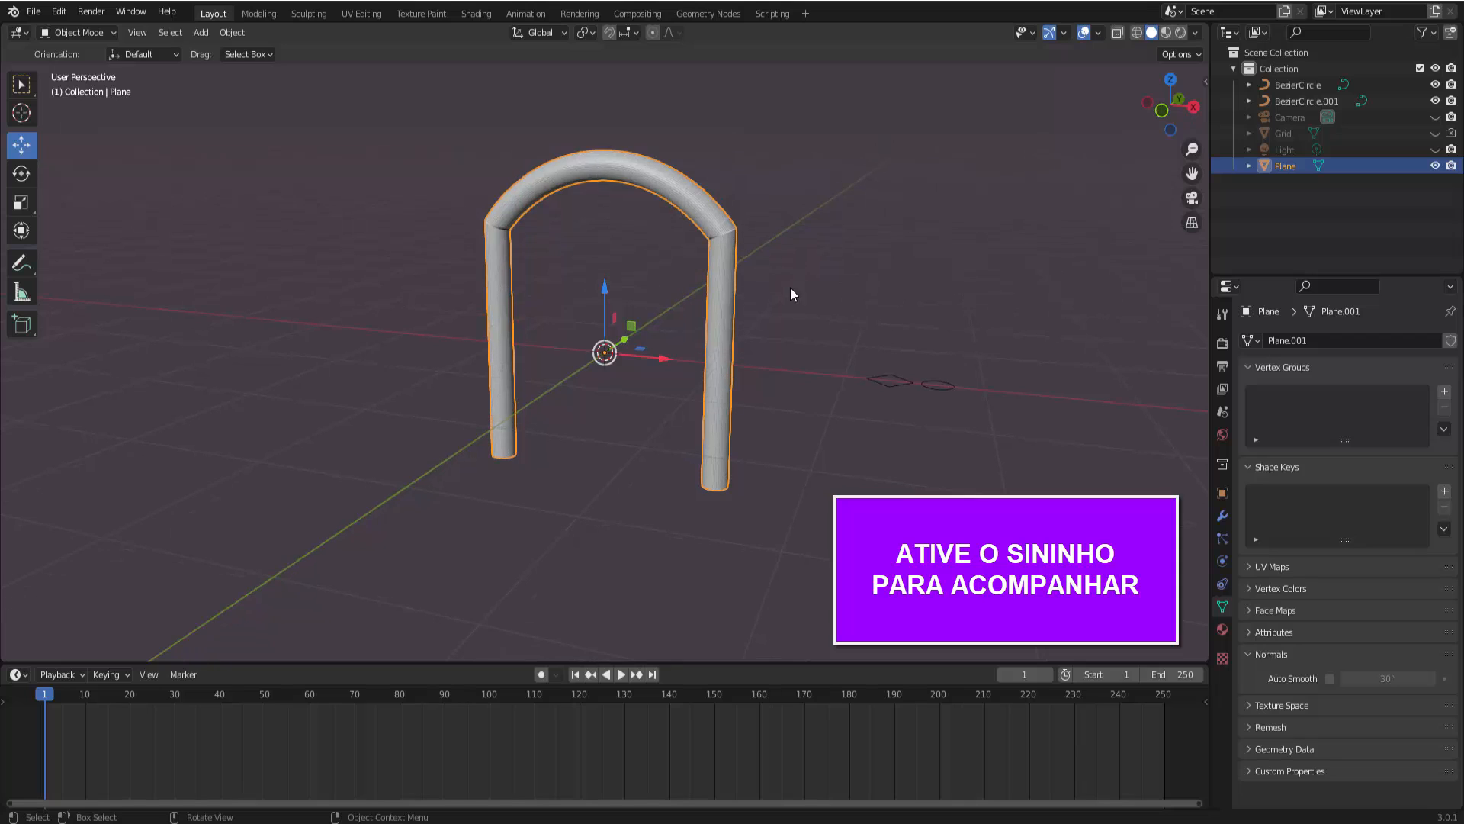